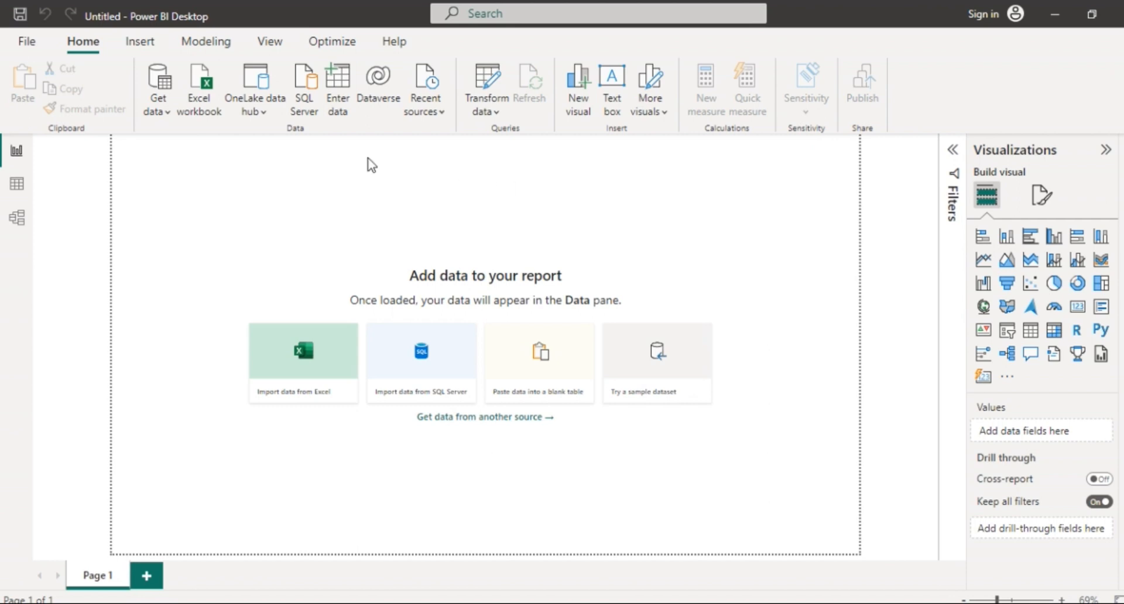
# Open the Get data dropdown on the Home ribbon to list common data sources.
pyautogui.click(168, 112)
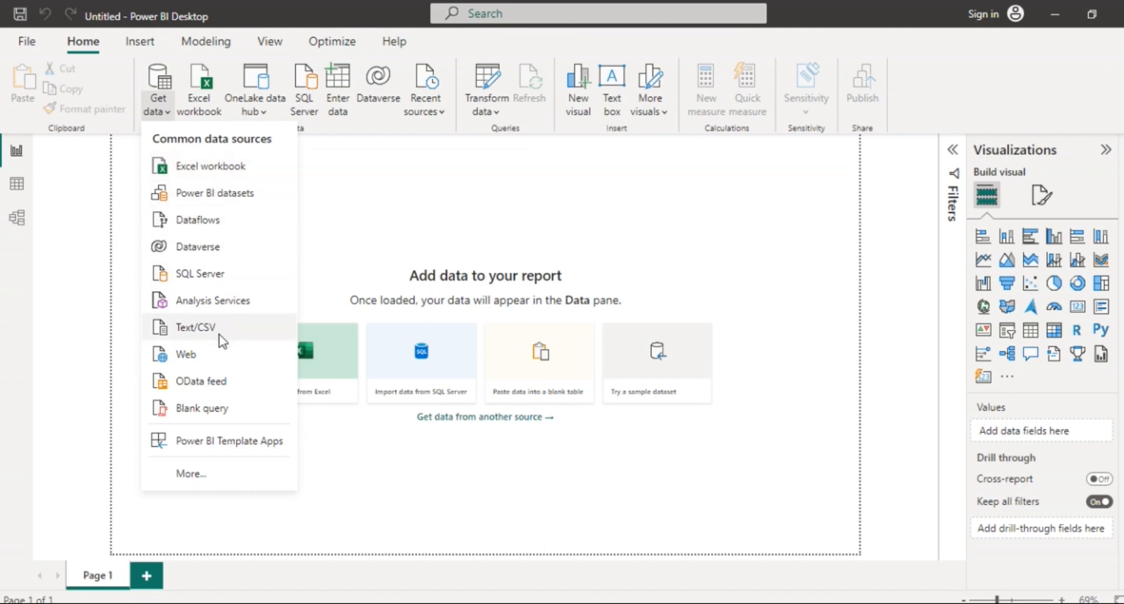
# Import SHOES_DATA from the Power_BI_Analysis folder as an Excel workbook source, showing All Files (*.*).
pyautogui.click(211, 170)
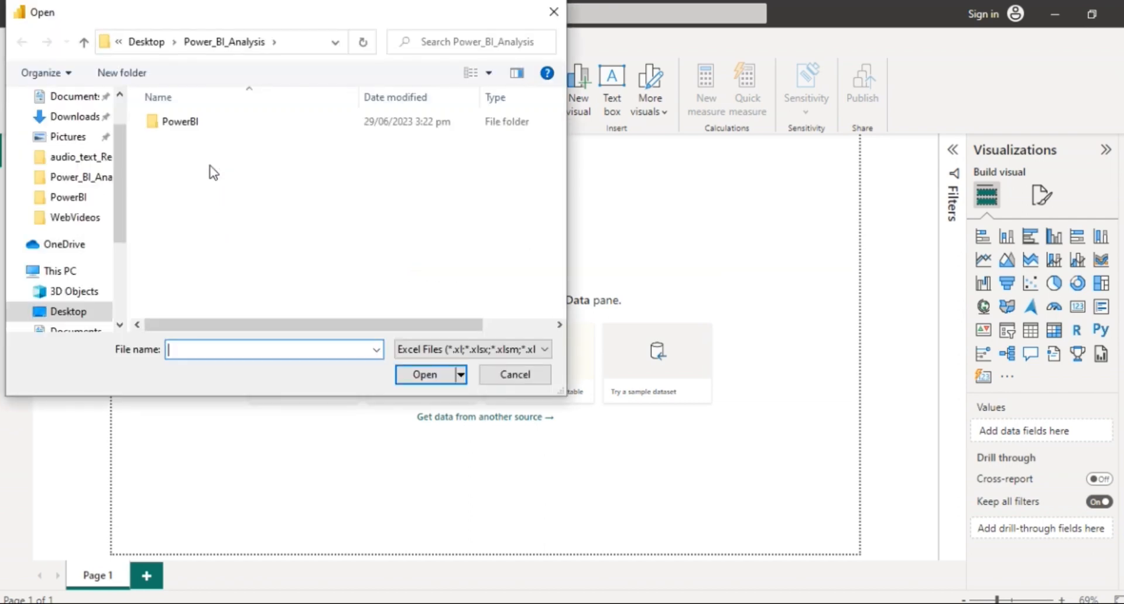
pyautogui.click(525, 350)
pyautogui.click(501, 379)
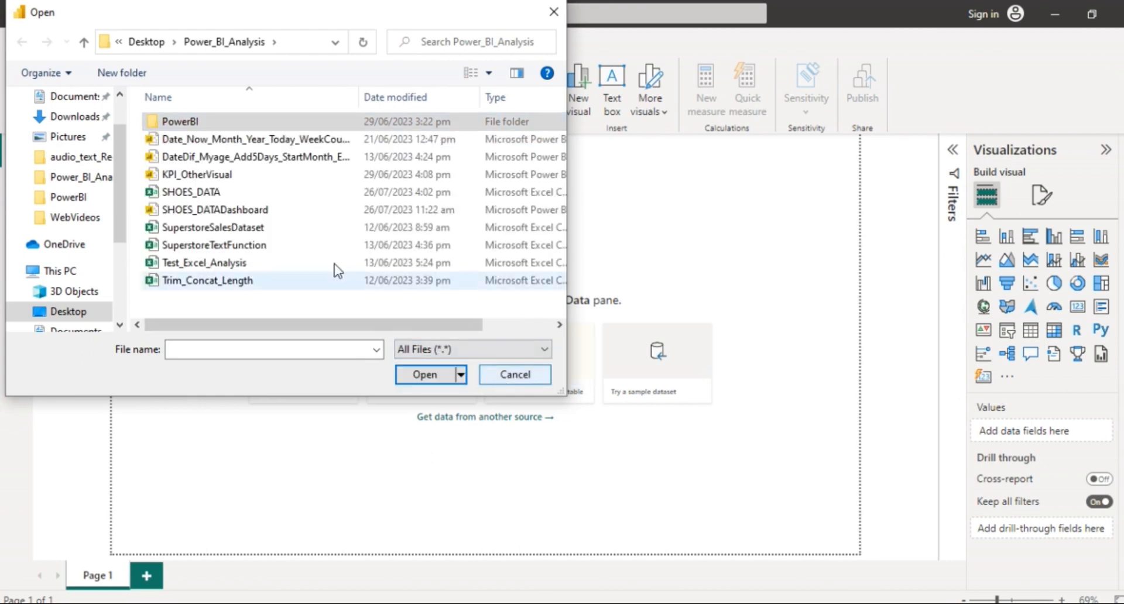
pyautogui.click(227, 196)
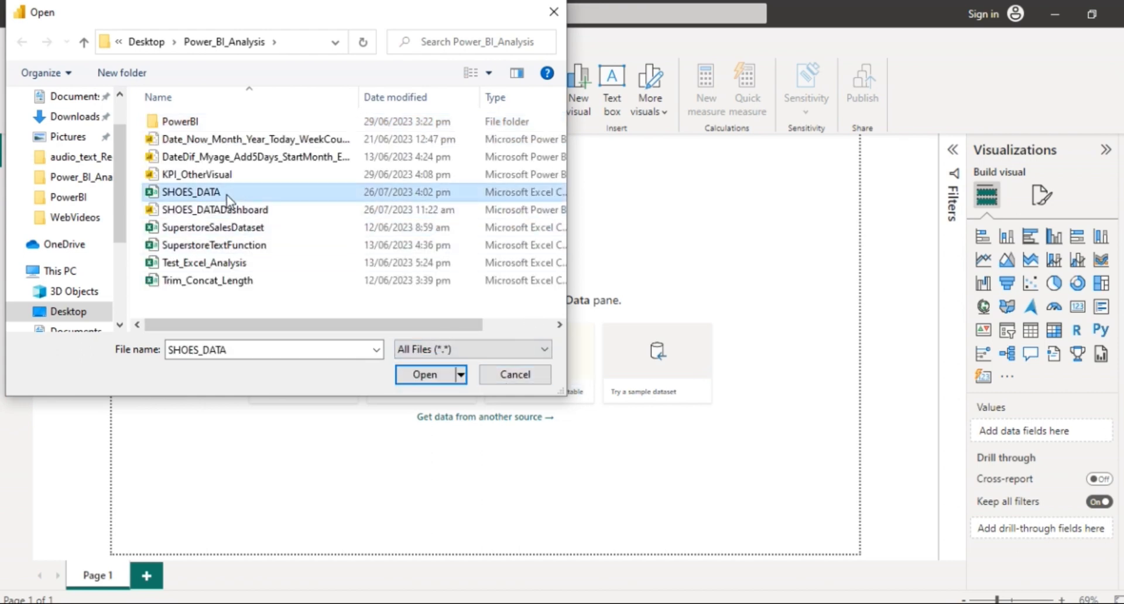
pyautogui.click(434, 376)
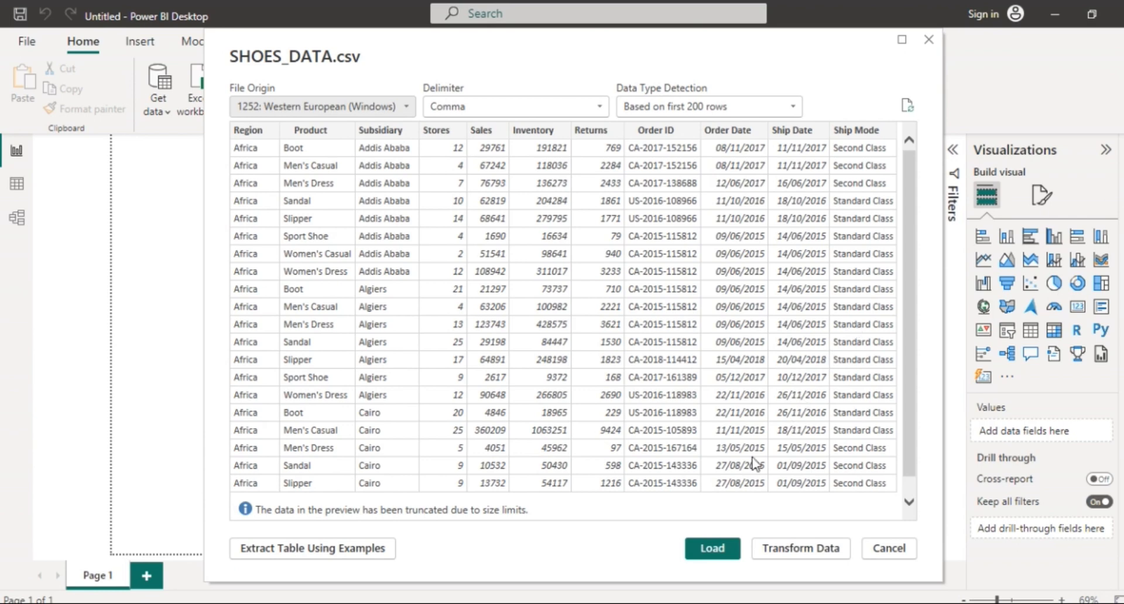
# Load the previewed 395-row SHOES_DATA.csv into the report.
pyautogui.click(716, 551)
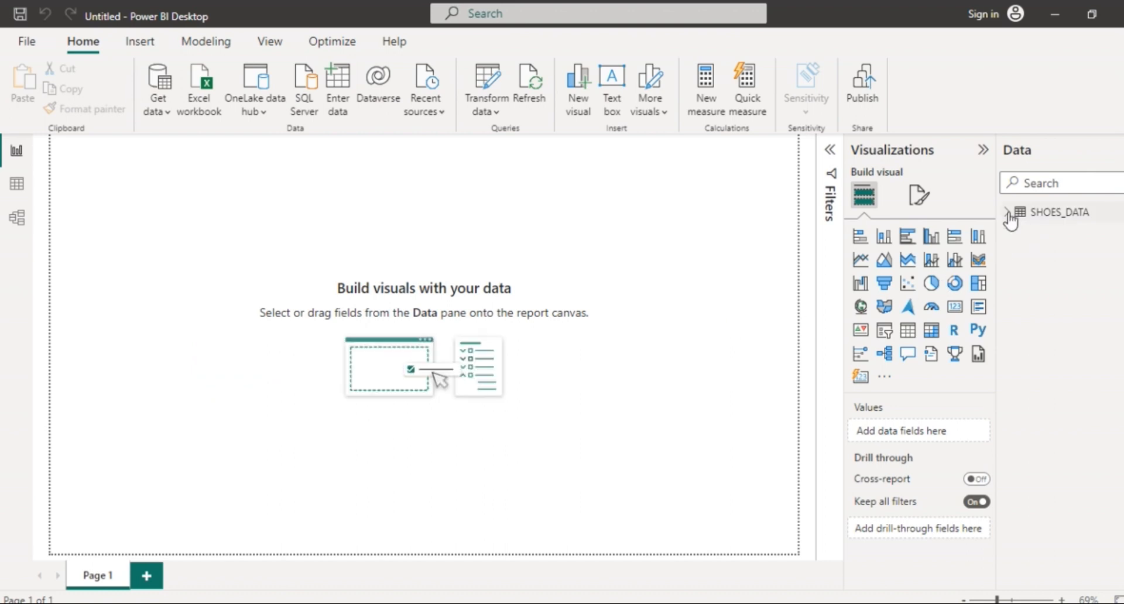
# Toggle the Data and Visualizations panes, leaving the Data pane showing SHOES_DATA.
pyautogui.click(1019, 160)
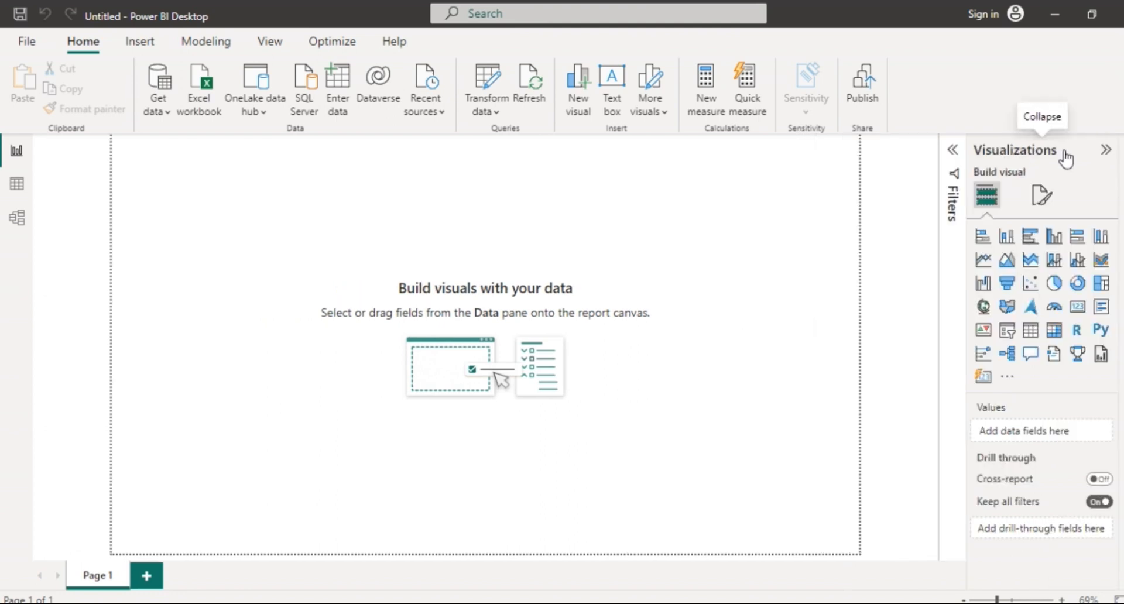
pyautogui.click(1106, 154)
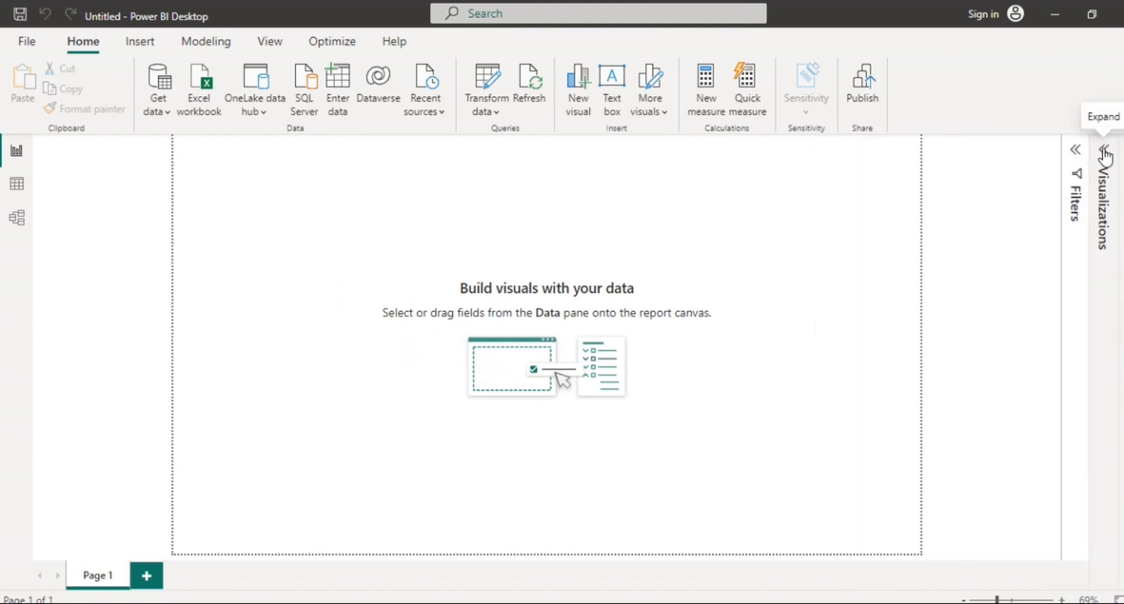
pyautogui.click(1076, 151)
pyautogui.click(1034, 150)
pyautogui.click(1123, 150)
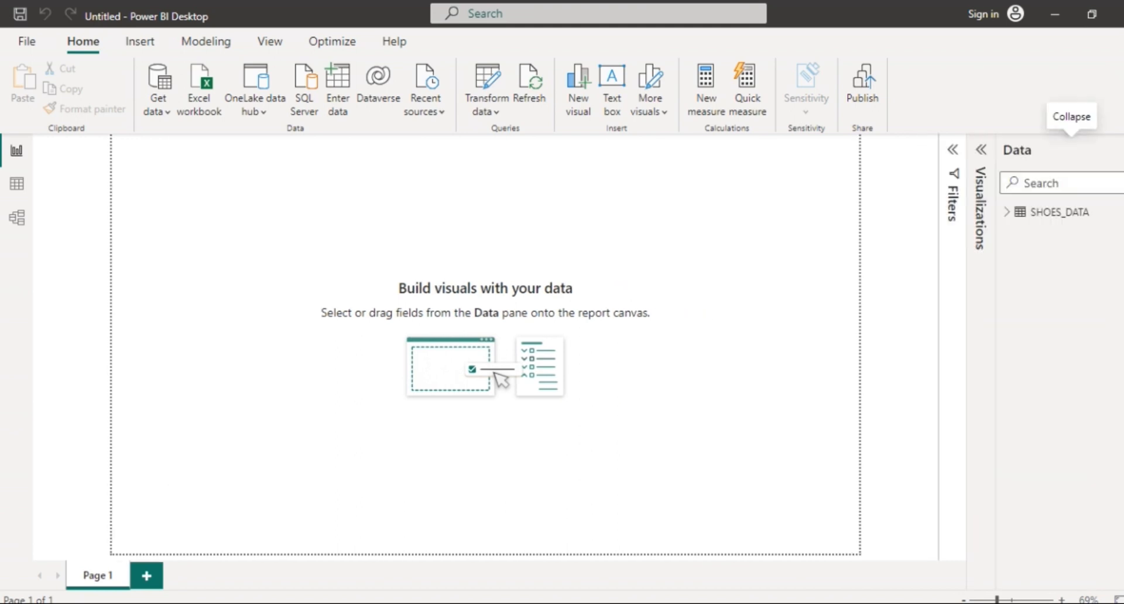
pyautogui.click(984, 156)
pyautogui.click(984, 156)
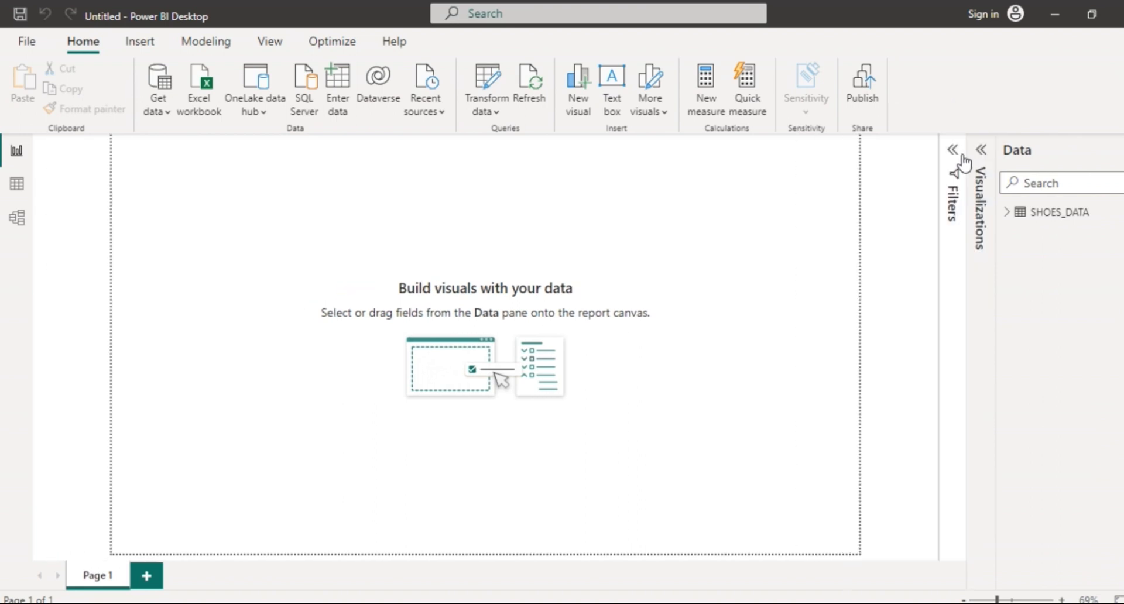
# Expand and collapse the SHOES_DATA field list, then switch to Data view.
pyautogui.click(1003, 215)
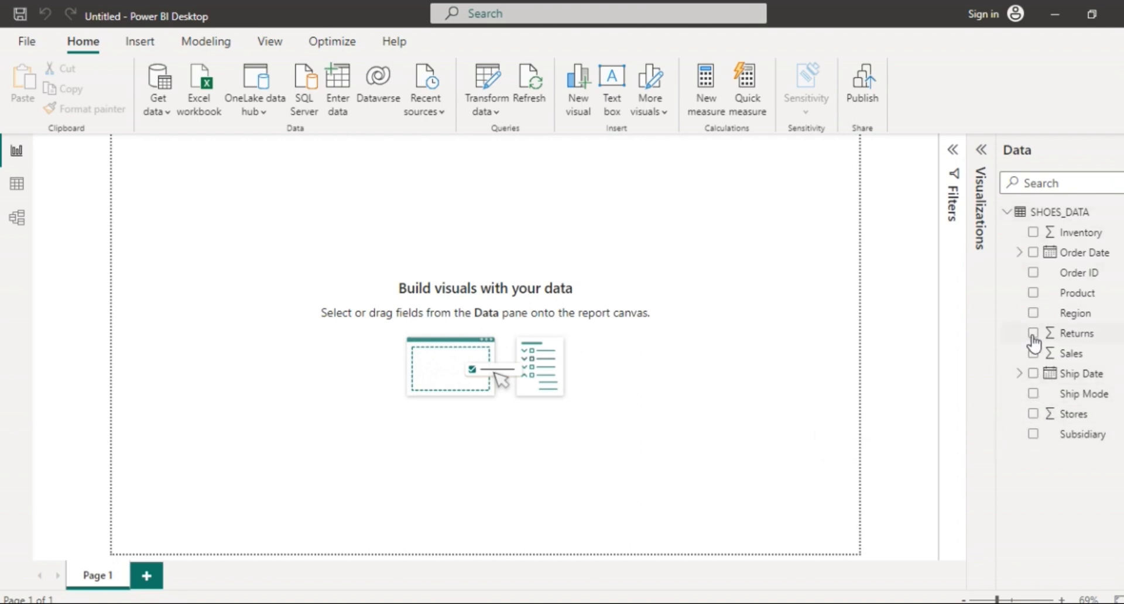
pyautogui.click(1007, 216)
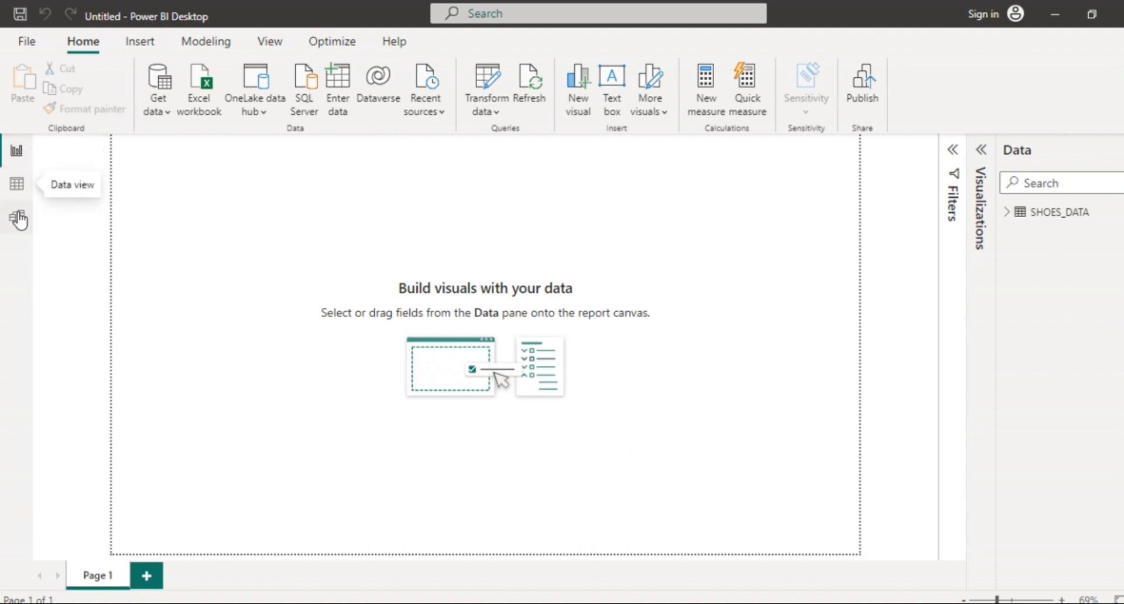
pyautogui.click(17, 185)
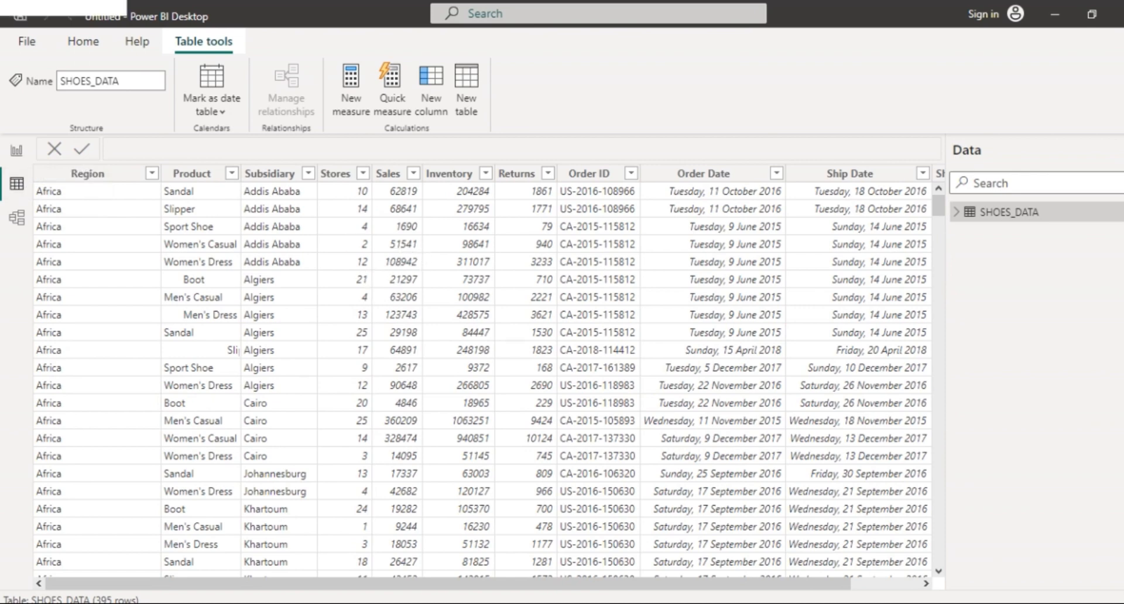
# Switch from Power BI to the SHOES_DATA workbook in Excel with Alt+Tab.
pyautogui.hotkey('alt', 'Tab')
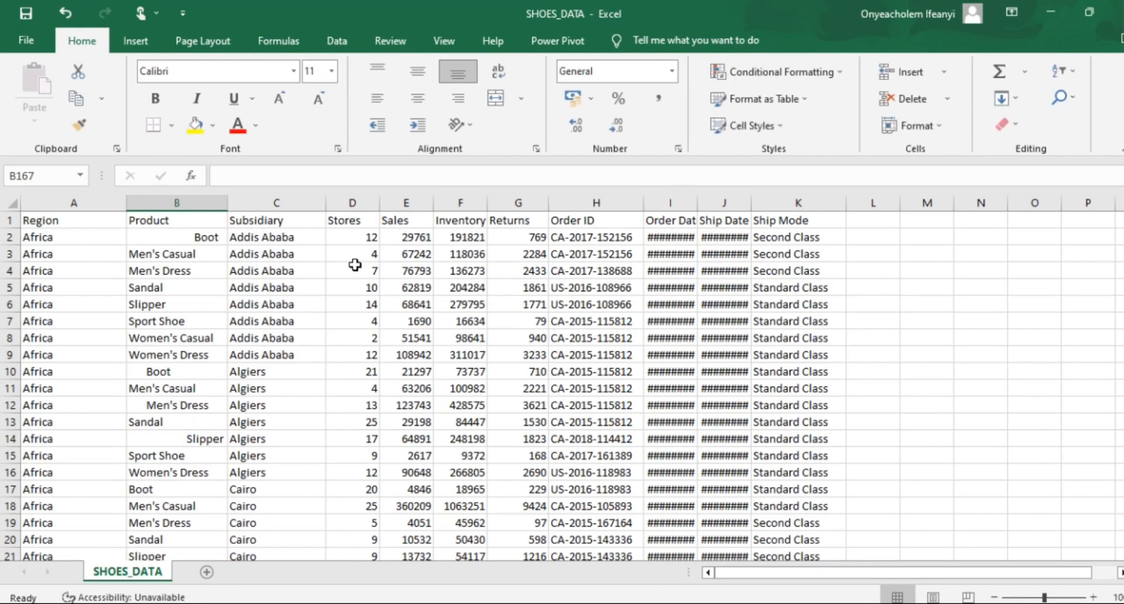
# Minimize Excel to return to the SHOES_DATA table in Power BI.
pyautogui.click(1049, 12)
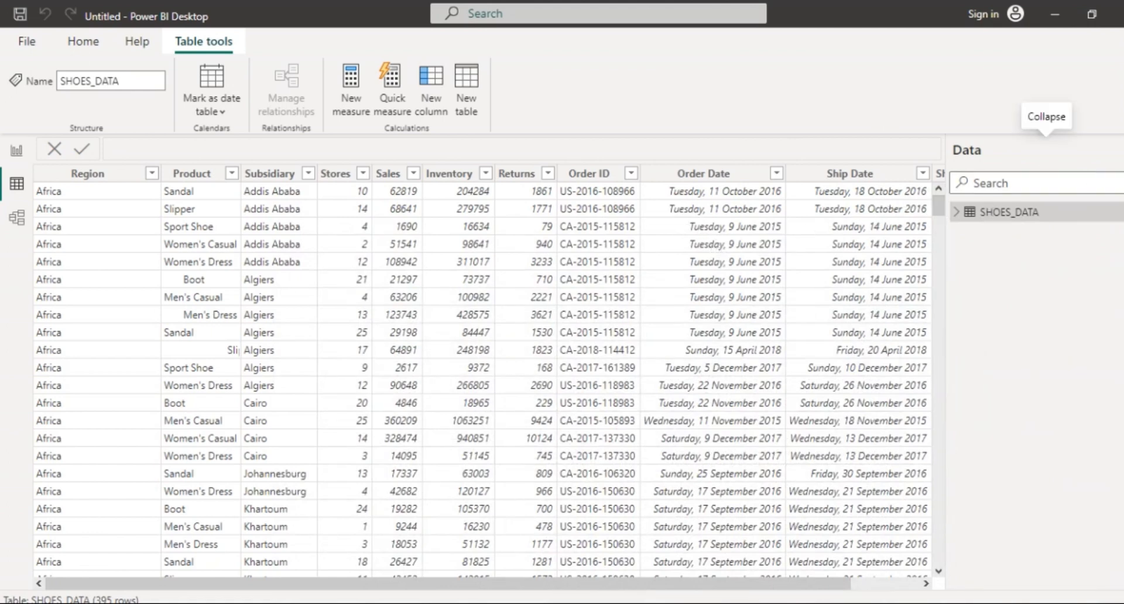
# Collapse the Data pane to widen the table, then scroll through its 395 rows and back.
pyautogui.click(1046, 147)
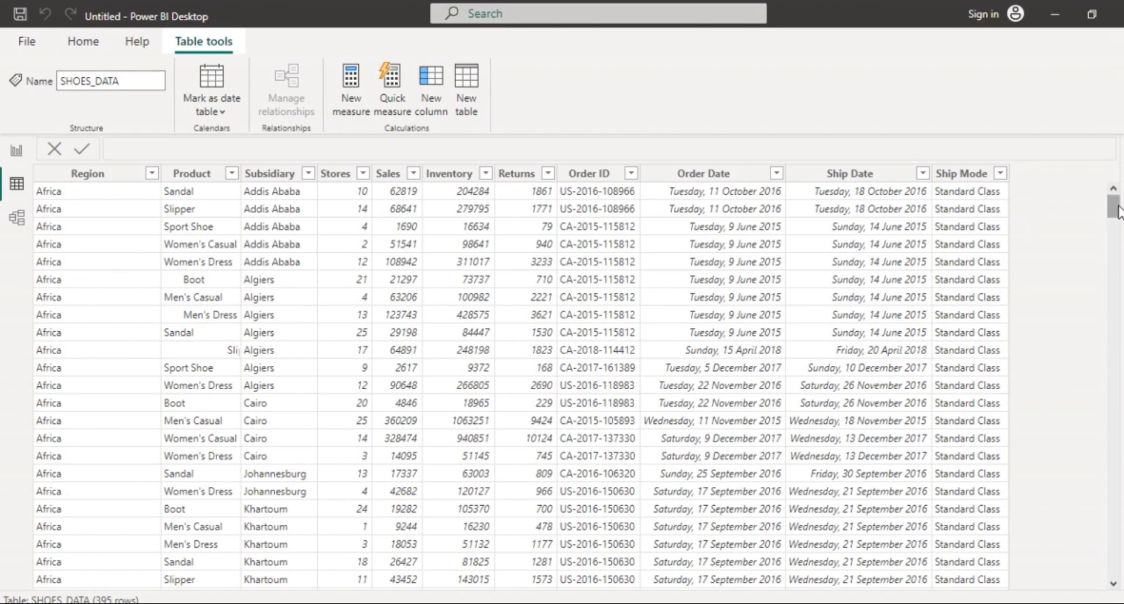
pyautogui.click(1114, 452)
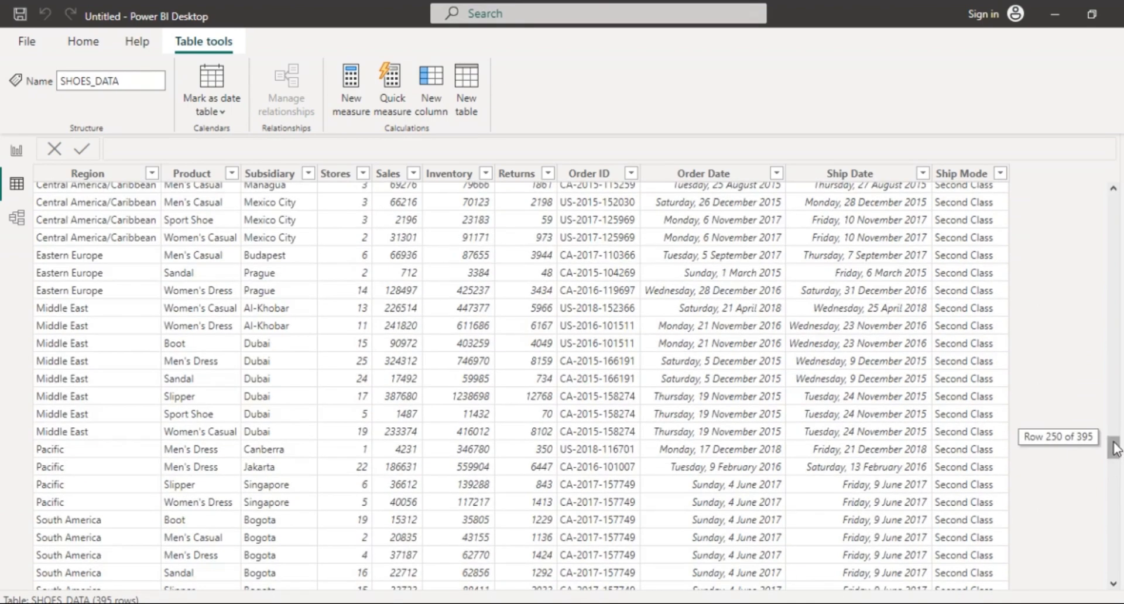
pyautogui.moveTo(1116, 458); pyautogui.dragTo(1095, 192)
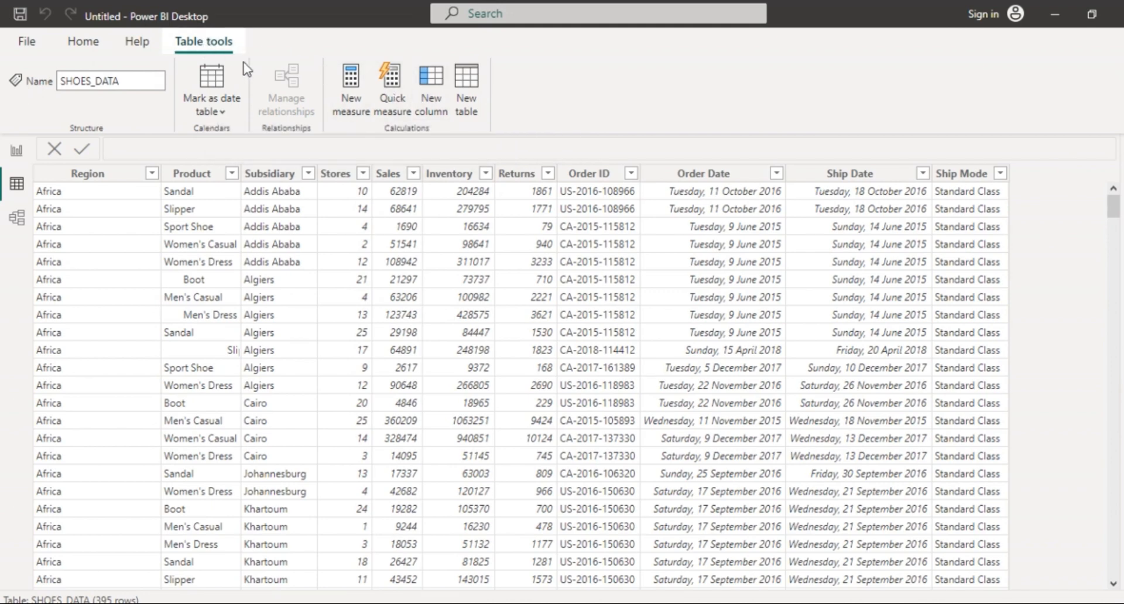
# Add a new calculated column after Ship Mode using Table tools' New column.
pyautogui.click(436, 87)
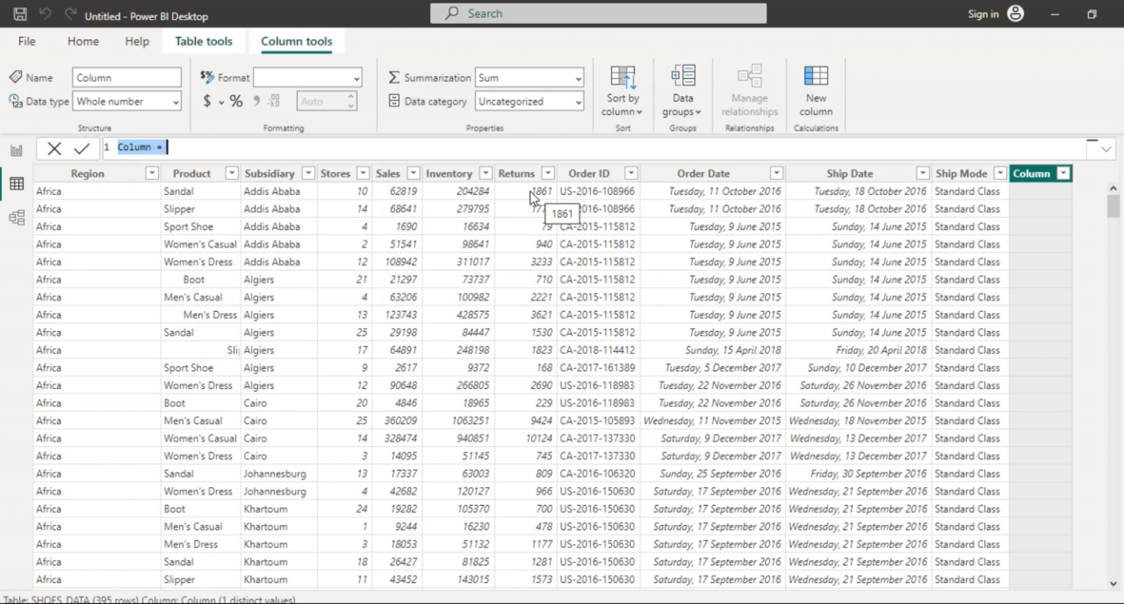
# Name the new column multplySalesByReturn in the formula bar.
pyautogui.click(160, 151)
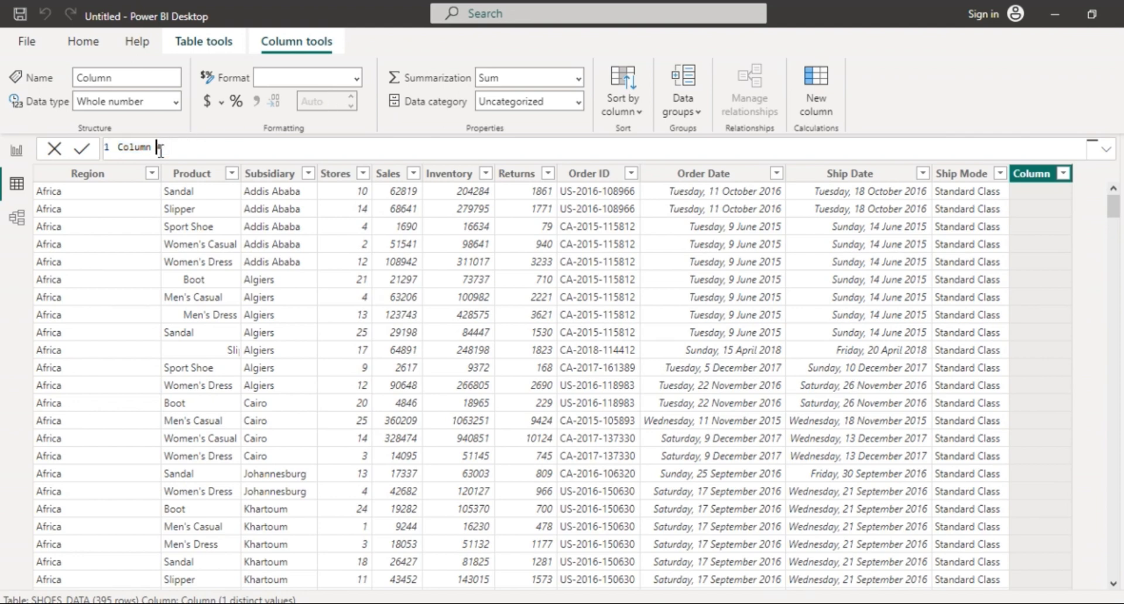
pyautogui.press('BackSpace')
pyautogui.press('BackSpace')
pyautogui.press('BackSpace')
pyautogui.press('BackSpace')
pyautogui.press('BackSpace')
pyautogui.press('BackSpace')
pyautogui.press('BackSpace')
pyautogui.press('BackSpace')
pyautogui.write('multply')
pyautogui.write(' =')
pyautogui.write('les')
pyautogui.write('By')
pyautogui.write('Return')
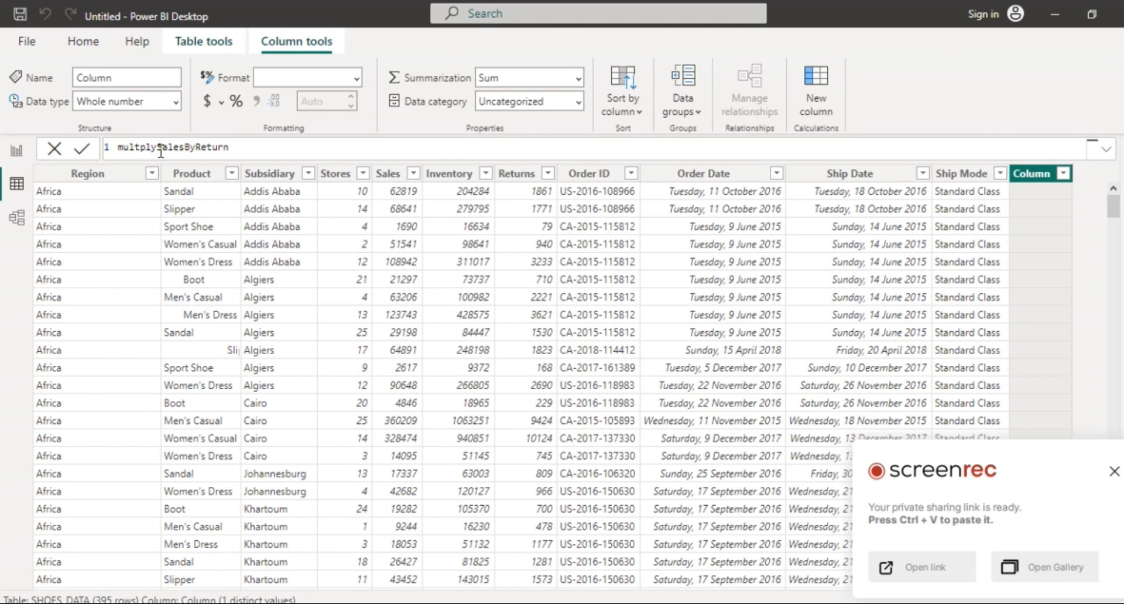
pyautogui.write(' =')
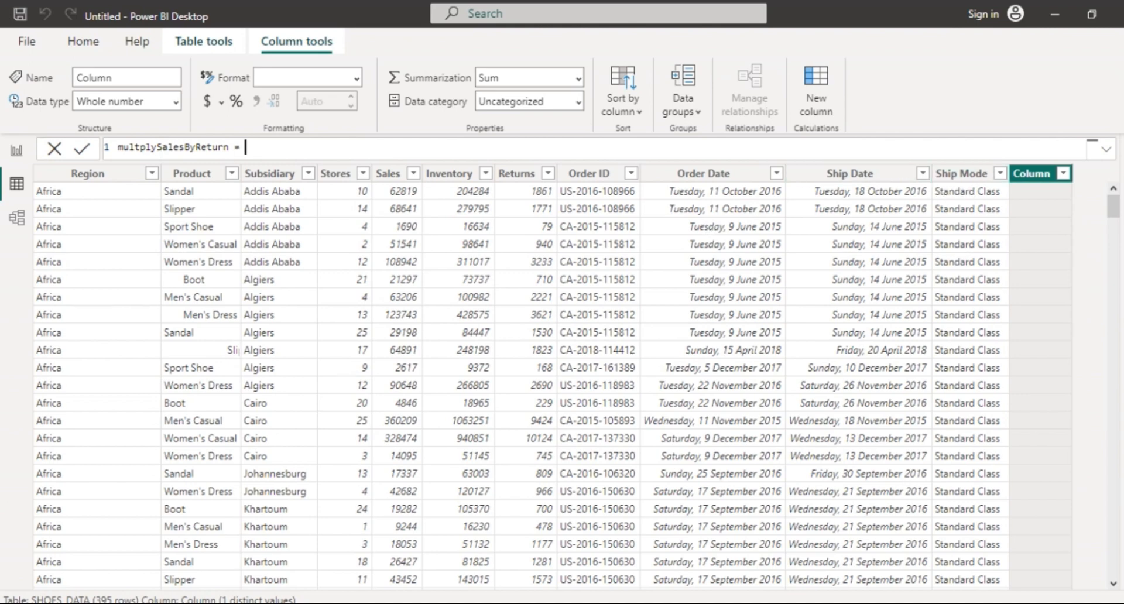
pyautogui.click(1119, 363)
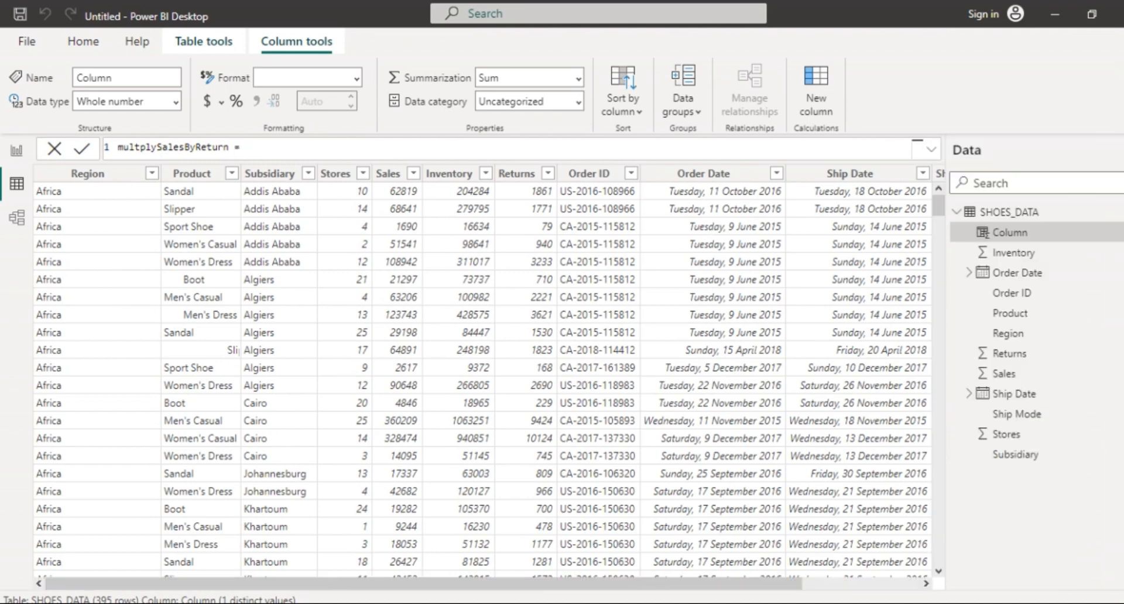
pyautogui.click(1021, 217)
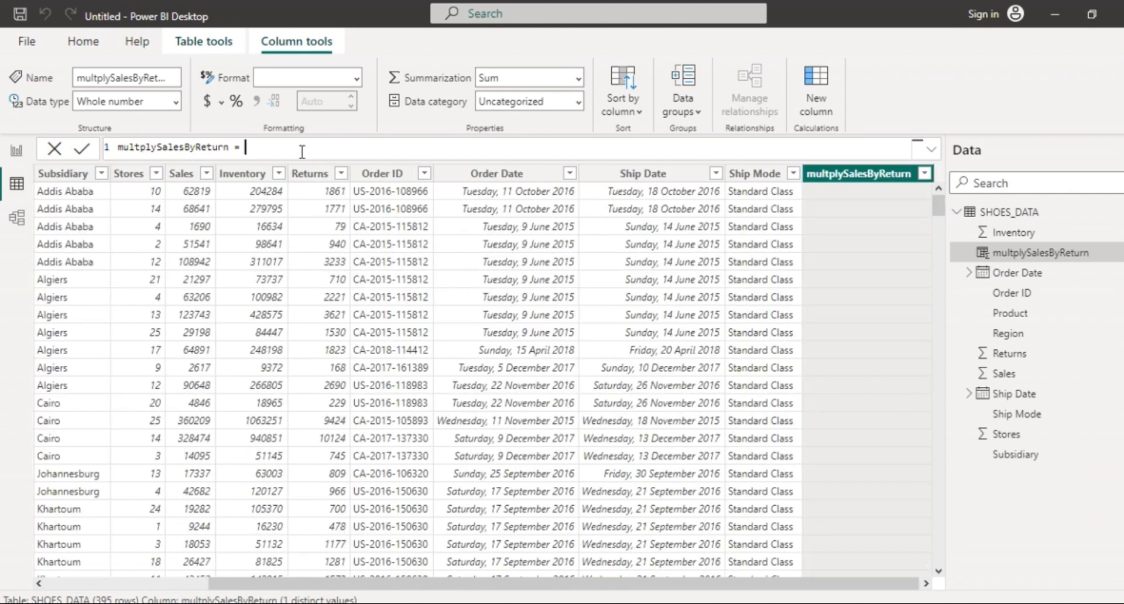
# Enter and commit the formula SHOES_DATA[Sales] * SHOES_DATA[Returns] using autocomplete.
pyautogui.write('sh')
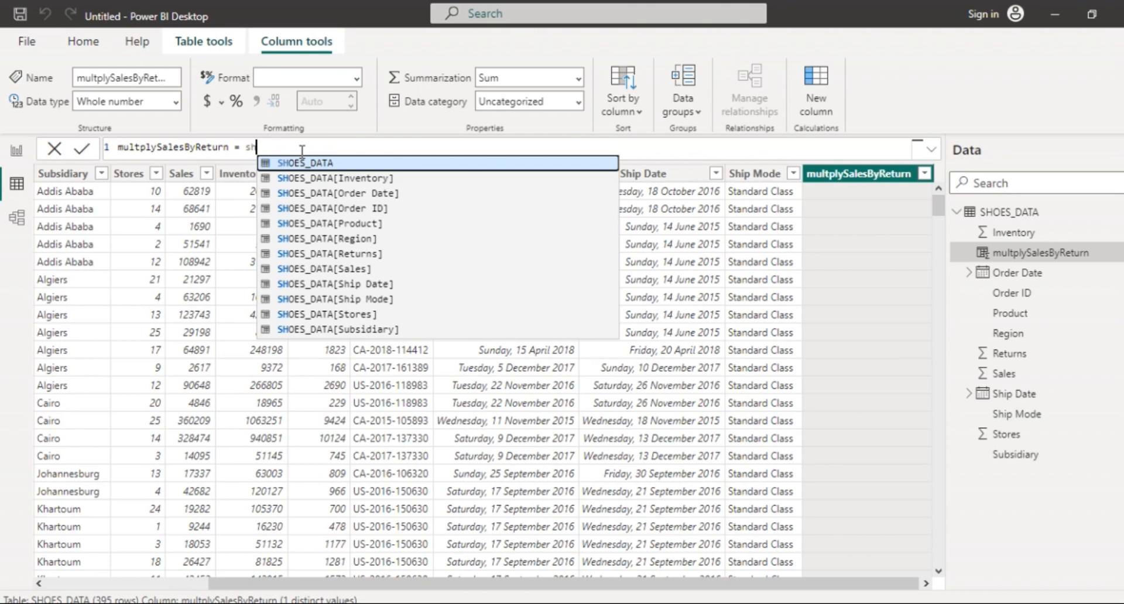
pyautogui.press('Tab')
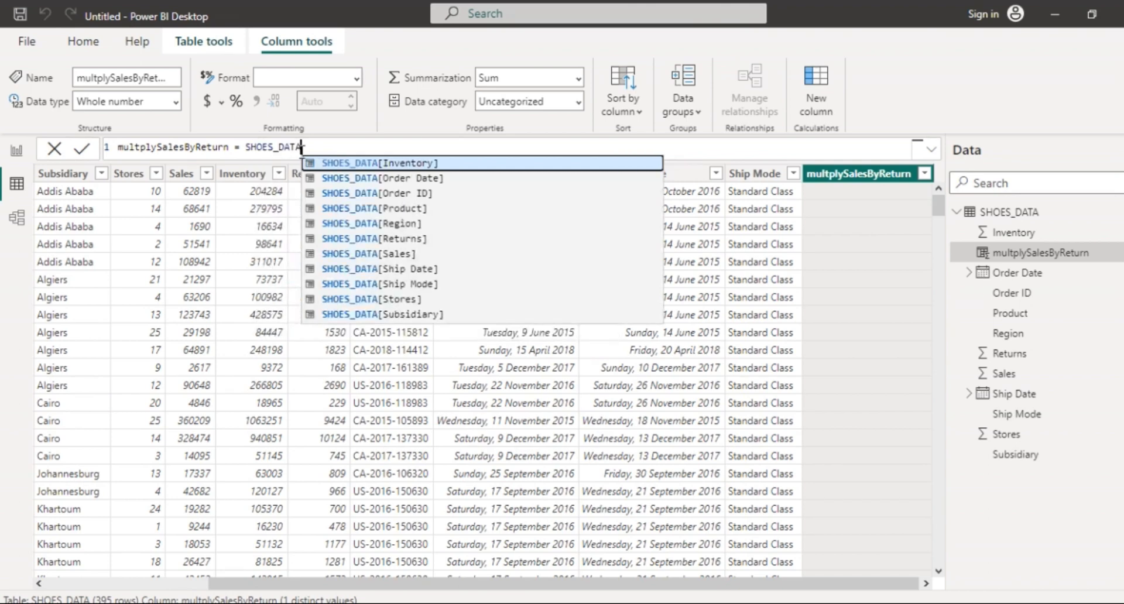
pyautogui.press('Down')
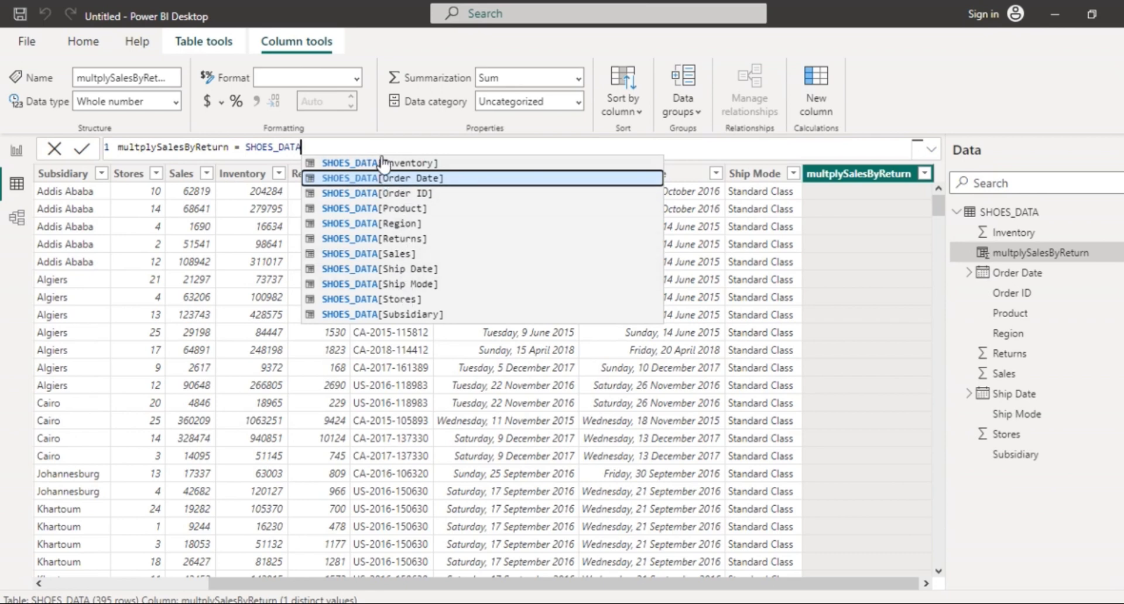
pyautogui.click(403, 258)
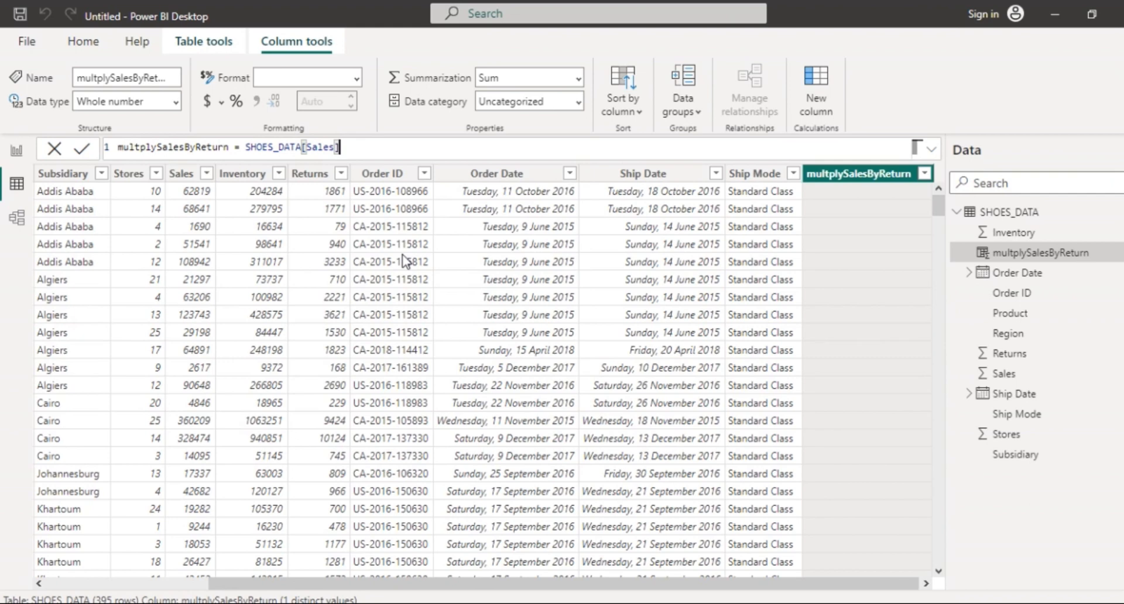
pyautogui.write('* sho')
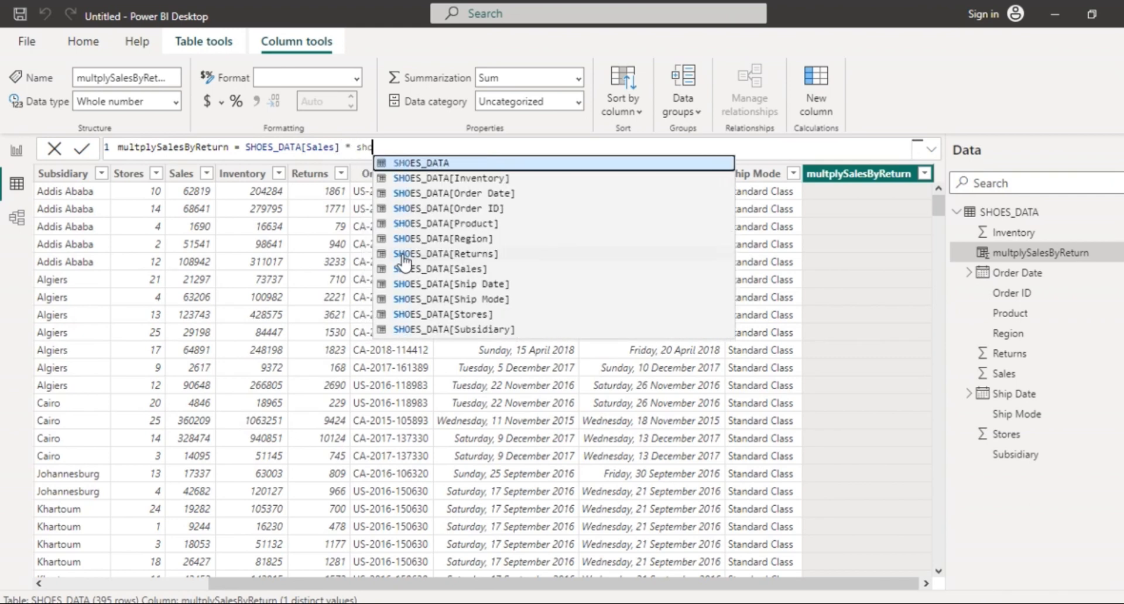
pyautogui.press('Tab')
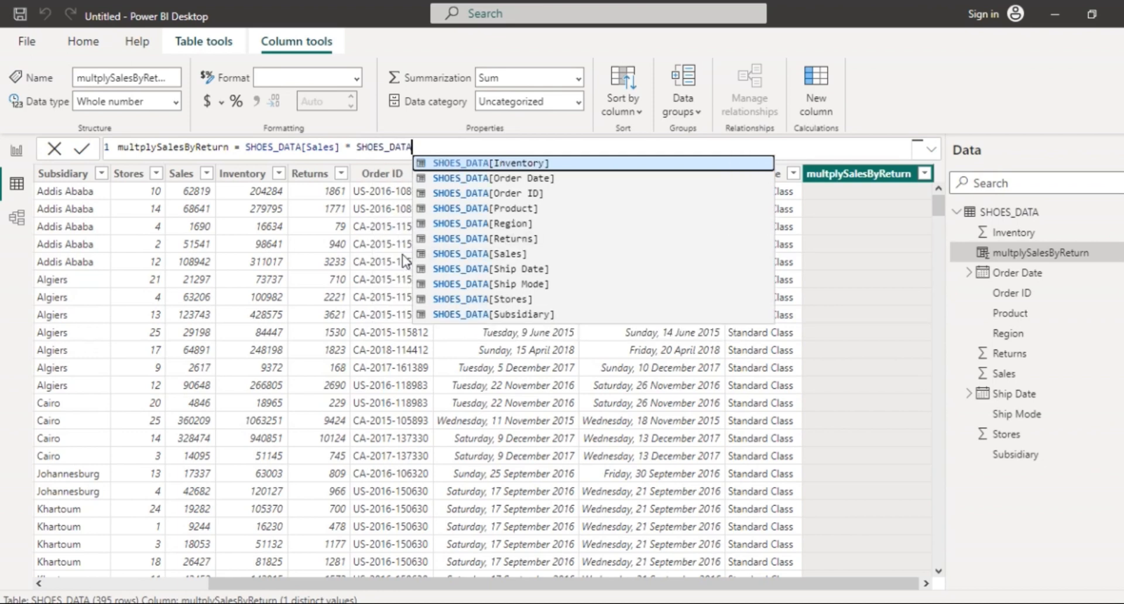
pyautogui.press('Down')
pyautogui.press('Down')
pyautogui.press('Down')
pyautogui.press('Down')
pyautogui.press('Down')
pyautogui.press('Down')
pyautogui.press('Down')
pyautogui.press('Down')
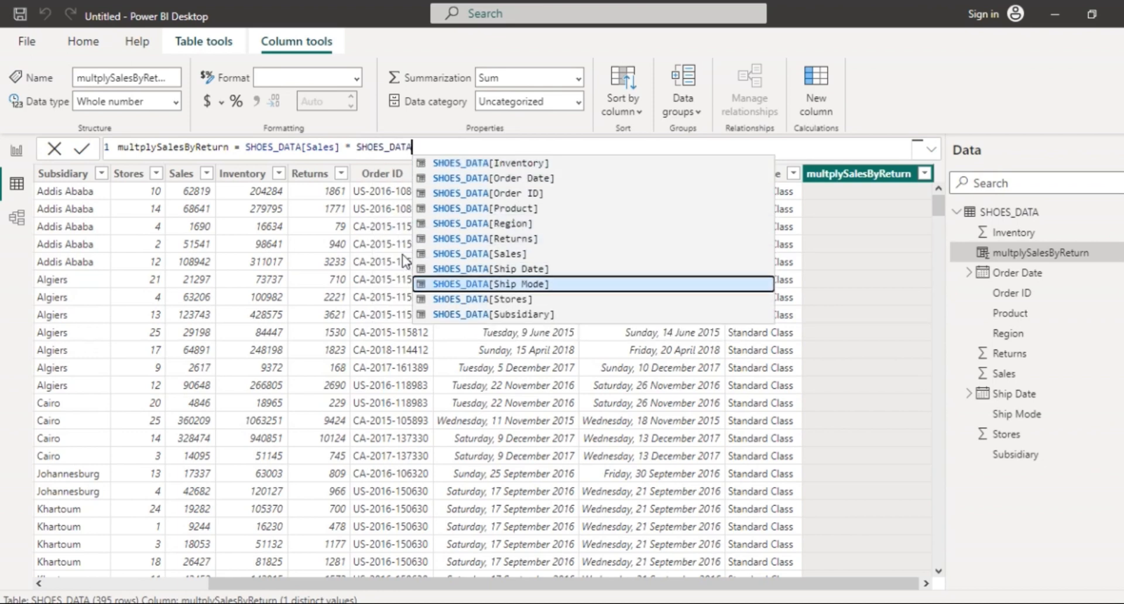
pyautogui.press('Up')
pyautogui.press('Up')
pyautogui.press('Up')
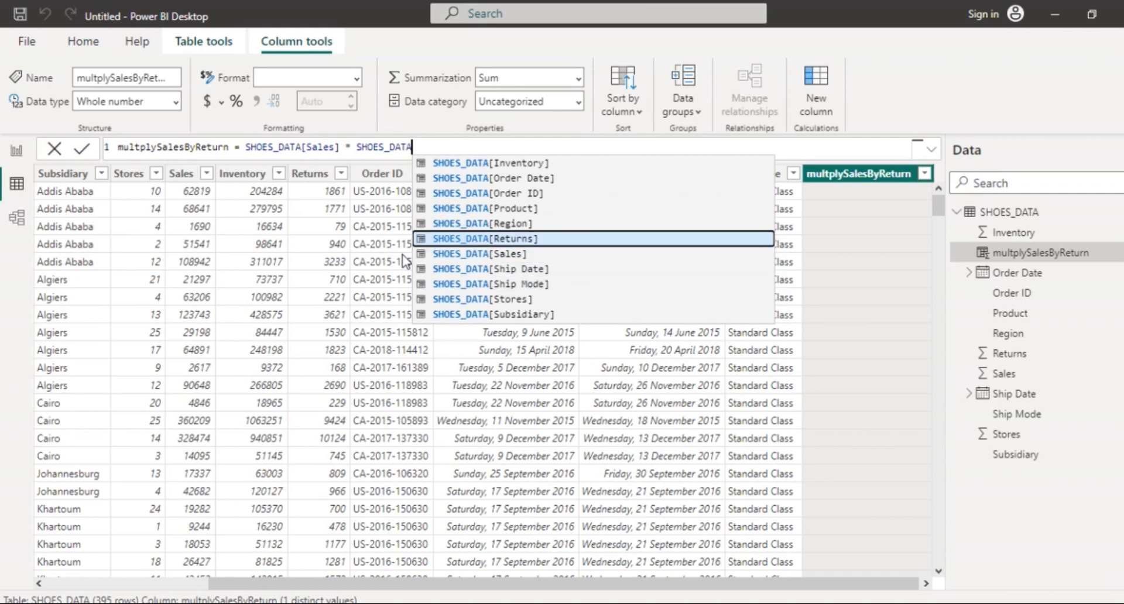
pyautogui.press('Tab')
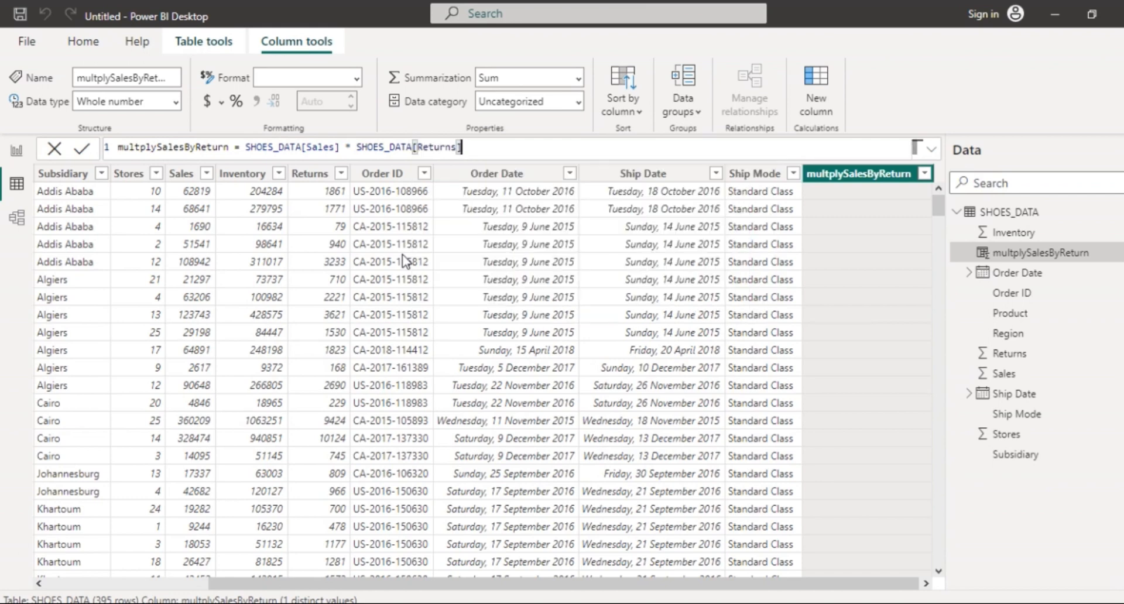
pyautogui.press('Return')
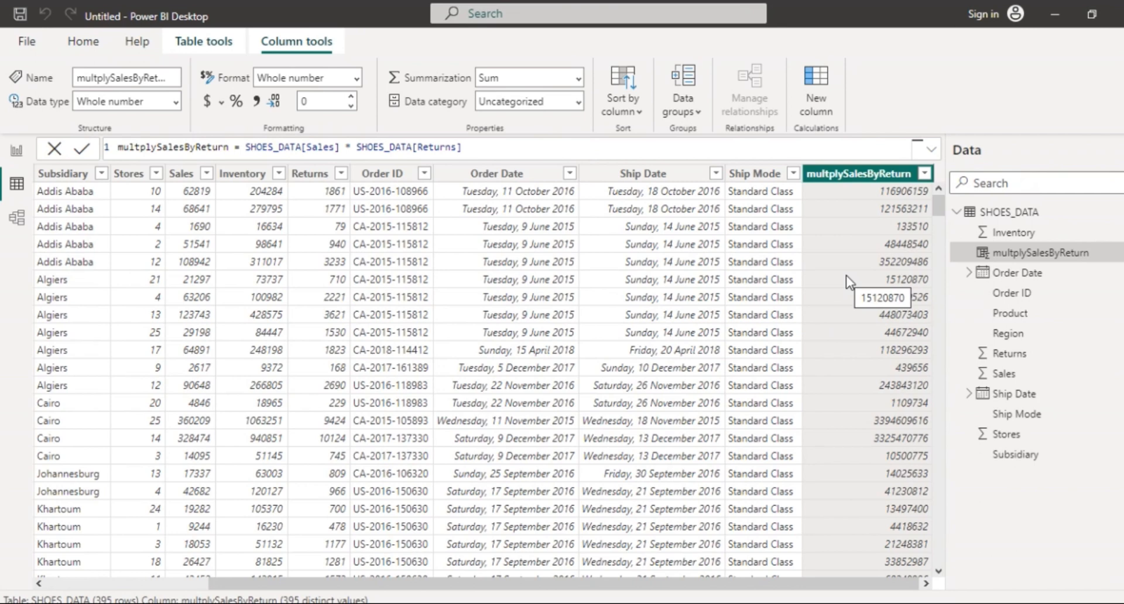
pyautogui.click(74, 47)
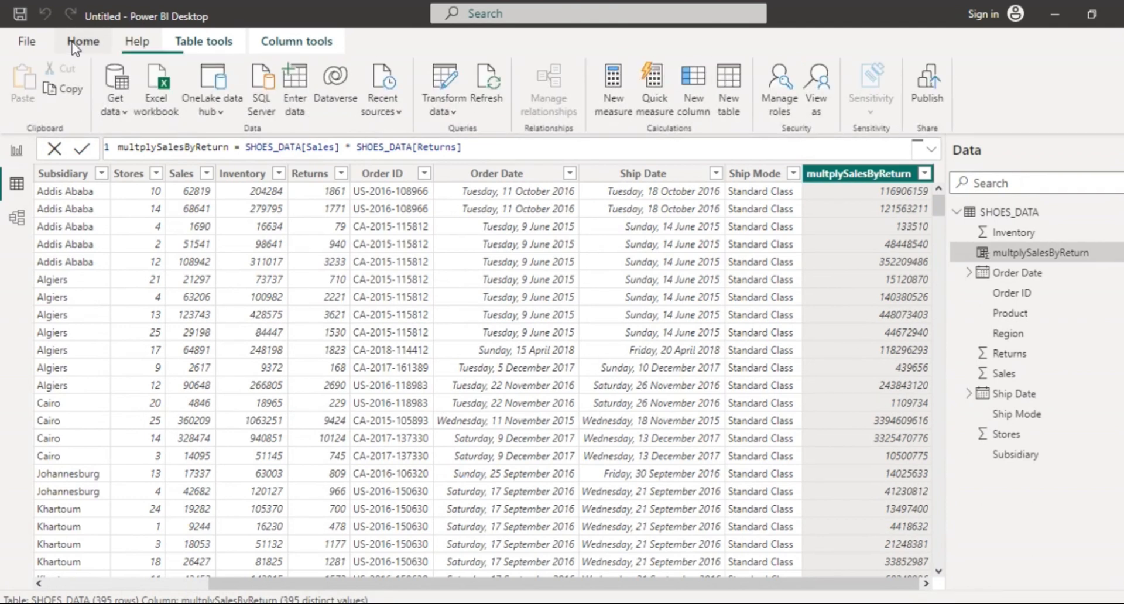
# Switch to the Column tools ribbon to prepare a second calculated column.
pyautogui.click(274, 47)
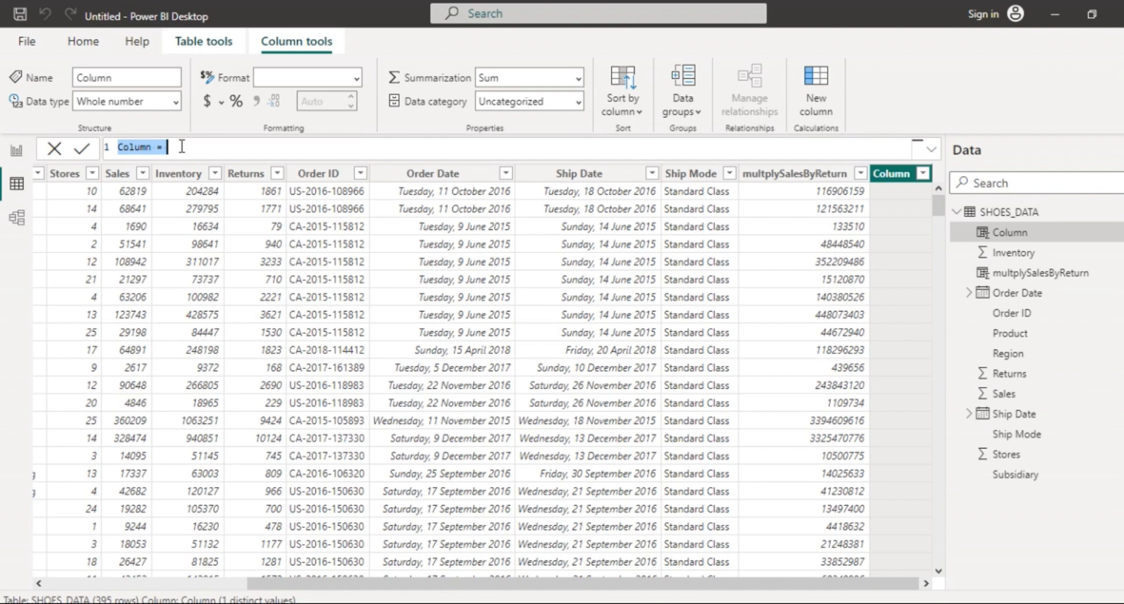
# Replace the default column name with SaleseRate = and start an IF function.
pyautogui.moveTo(180, 147); pyautogui.dragTo(111, 151)
pyautogui.write('Sals')
pyautogui.press('BackSpace')
pyautogui.write('eseRate =')
pyautogui.write('if')
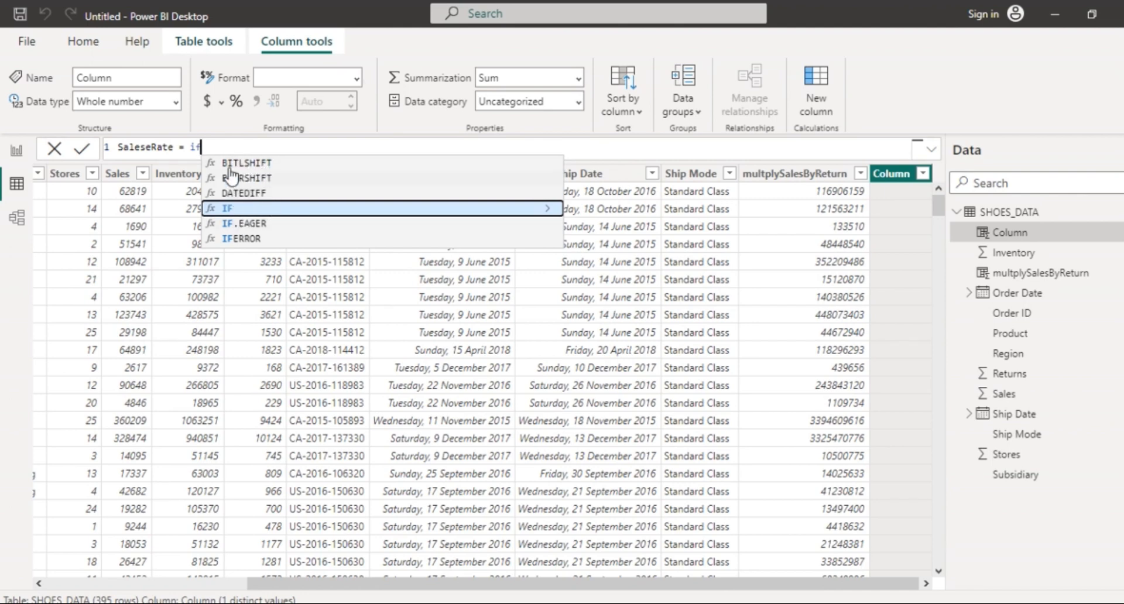
pyautogui.press('Tab')
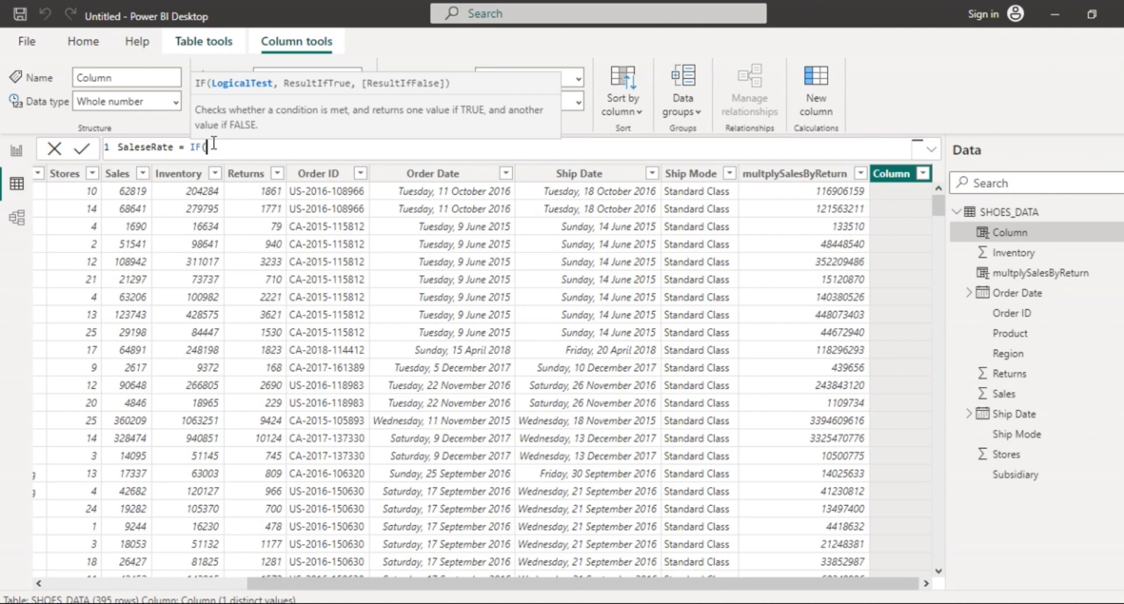
# Complete the IF so SHOES_DATA[Sales] > 10000 gives "High Sales", otherwise "Low Sales".
pyautogui.write('S')
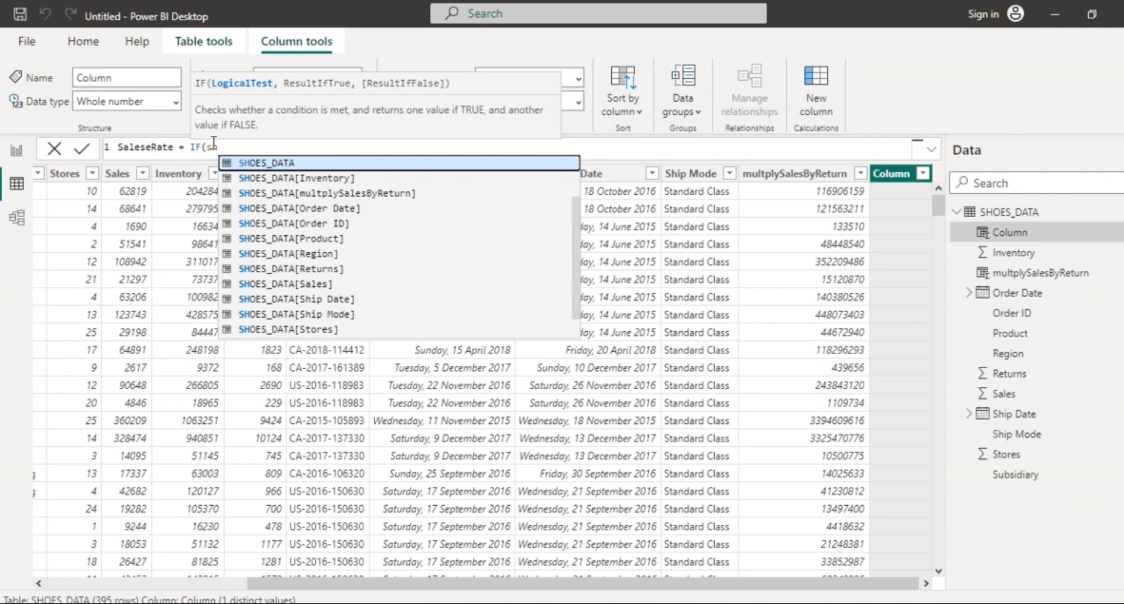
pyautogui.press('Tab')
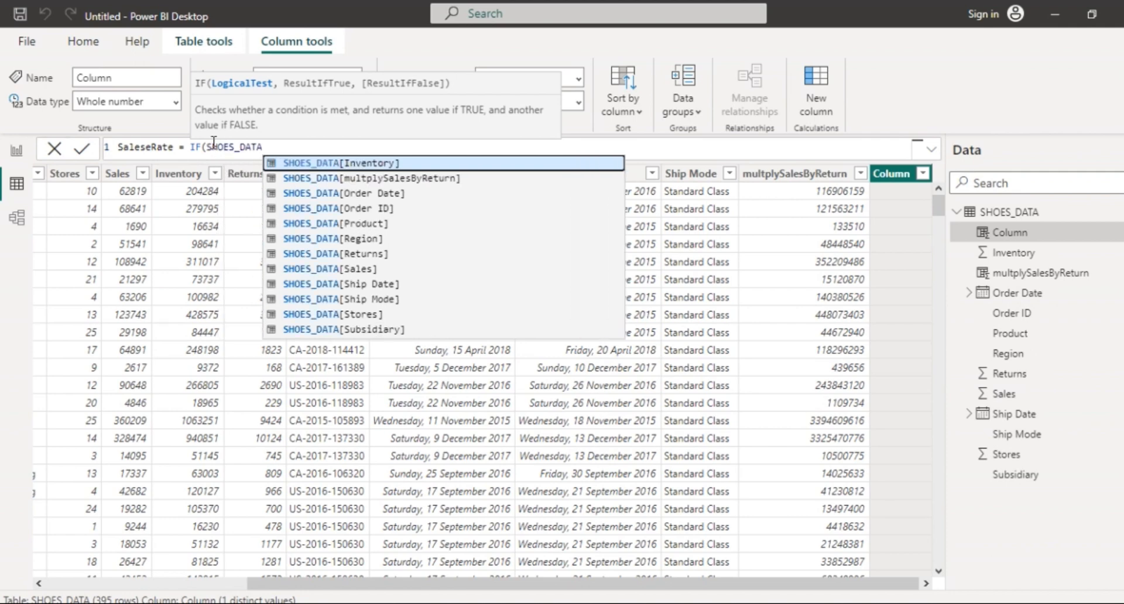
pyautogui.press('Down')
pyautogui.press('Down')
pyautogui.press('Down')
pyautogui.press('Down')
pyautogui.press('Down')
pyautogui.press('Down')
pyautogui.press('Down')
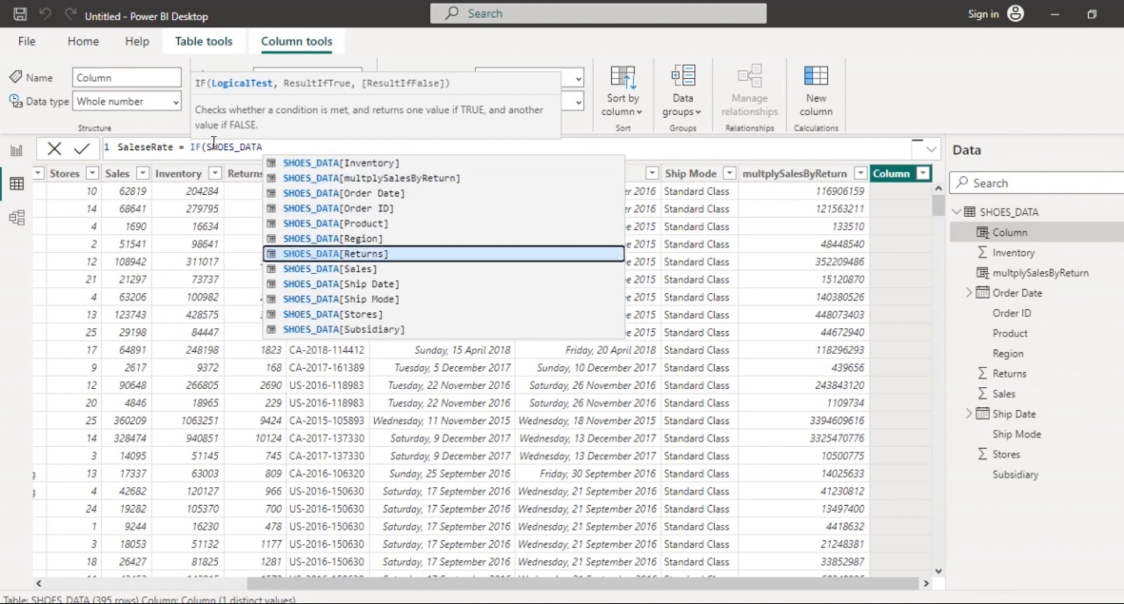
pyautogui.press('Tab')
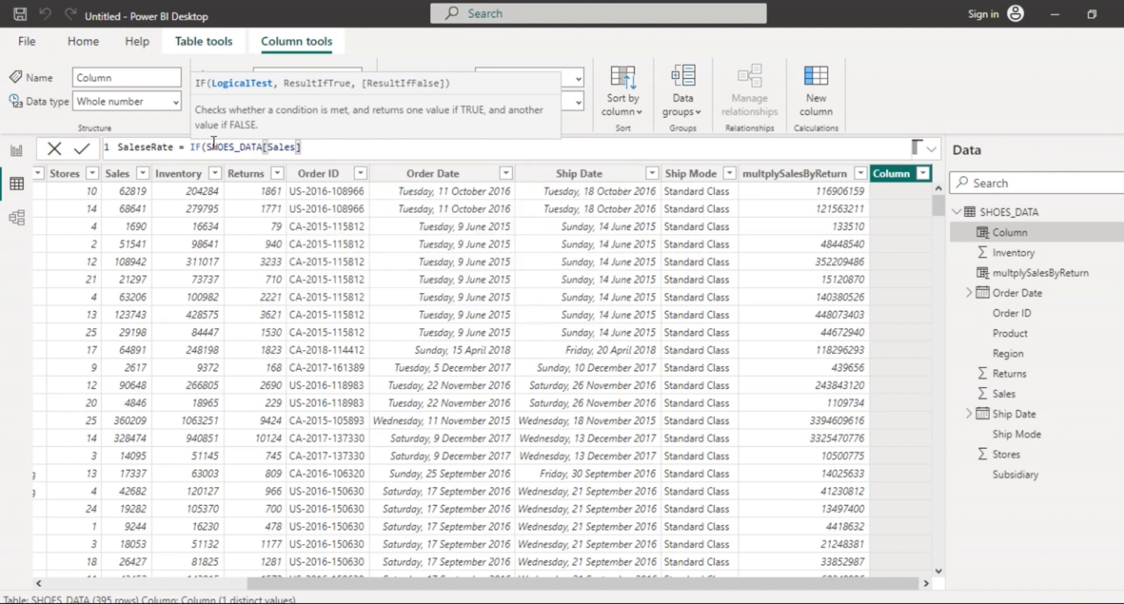
pyautogui.write('100000')
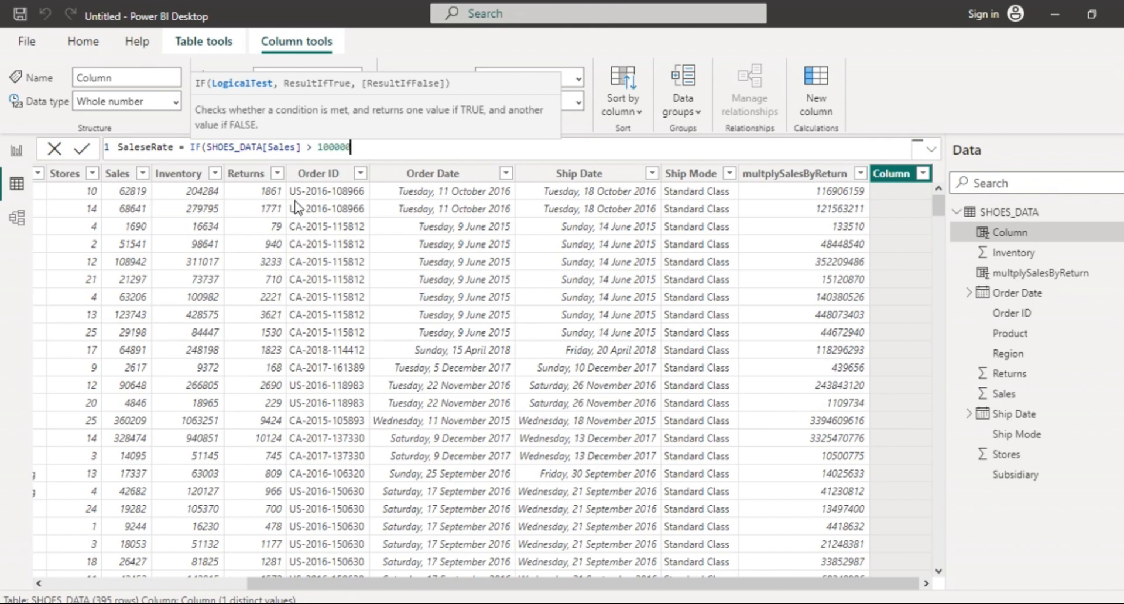
pyautogui.press('BackSpace')
pyautogui.write(', ""Hig')
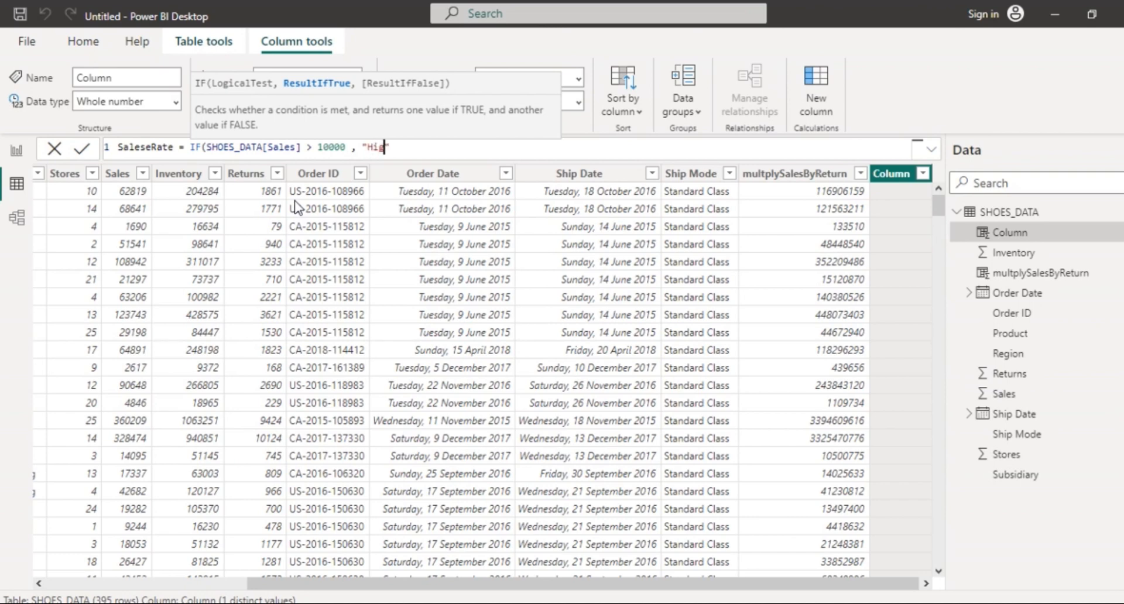
pyautogui.write('h Sales')
pyautogui.write('"')
pyautogui.write(', "')
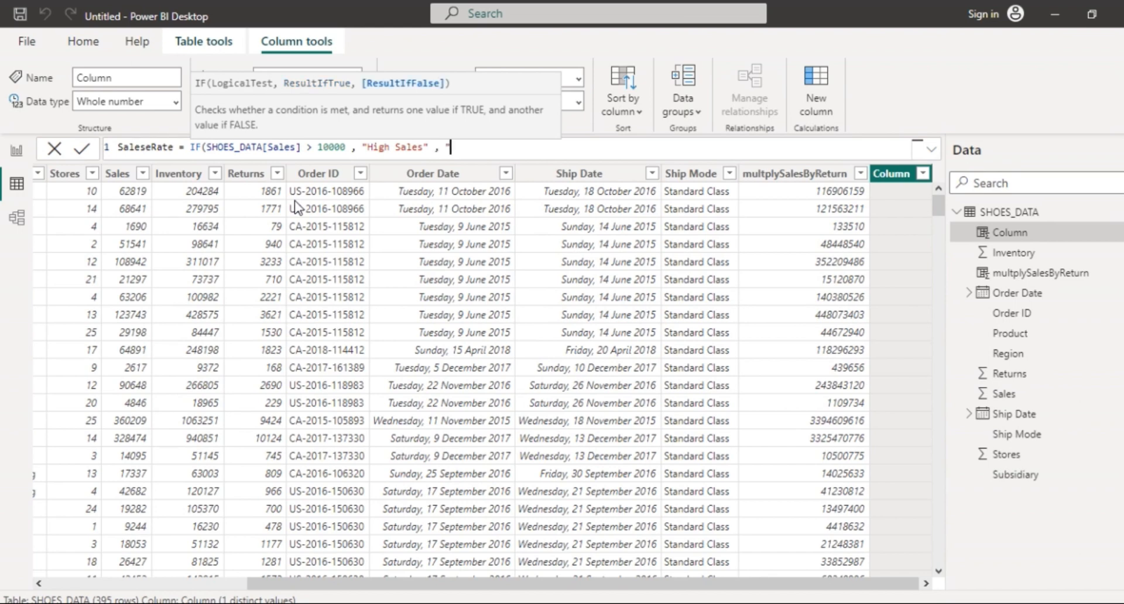
pyautogui.write('Low Sales')
pyautogui.press('Right')
pyautogui.write(')')
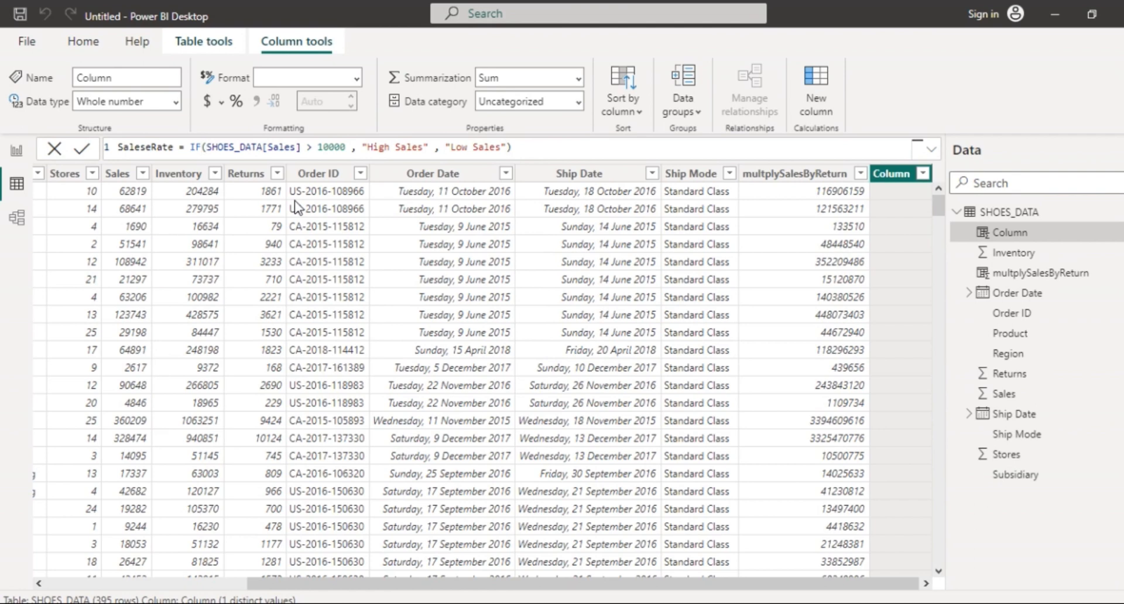
# Commit the SaleseRate formula, then change the comparison to >= 10000 and commit again.
pyautogui.press('Return')
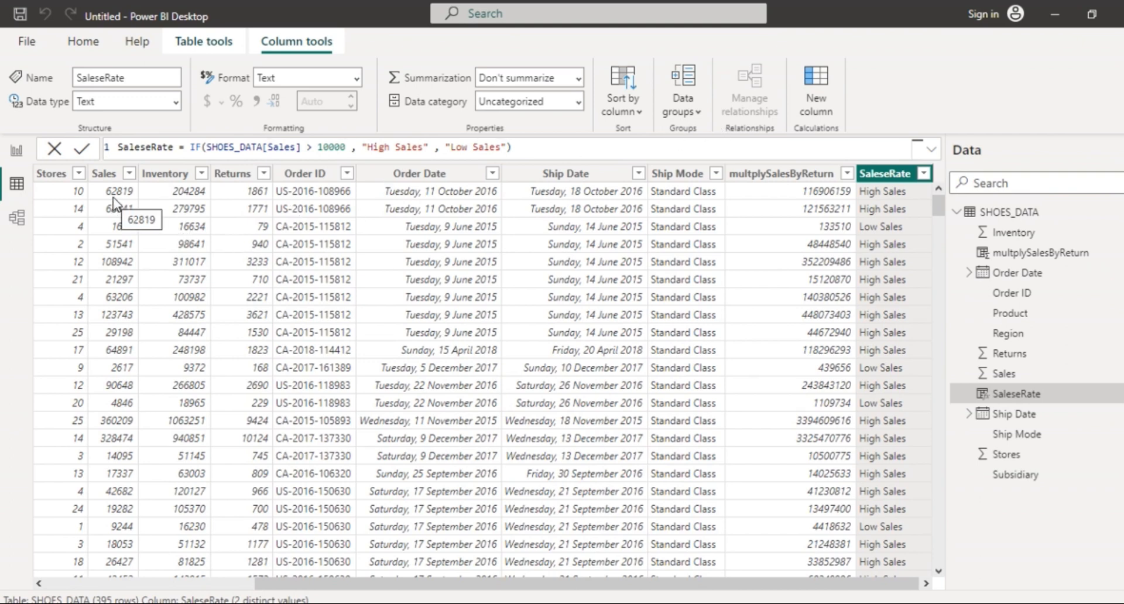
pyautogui.click(310, 148)
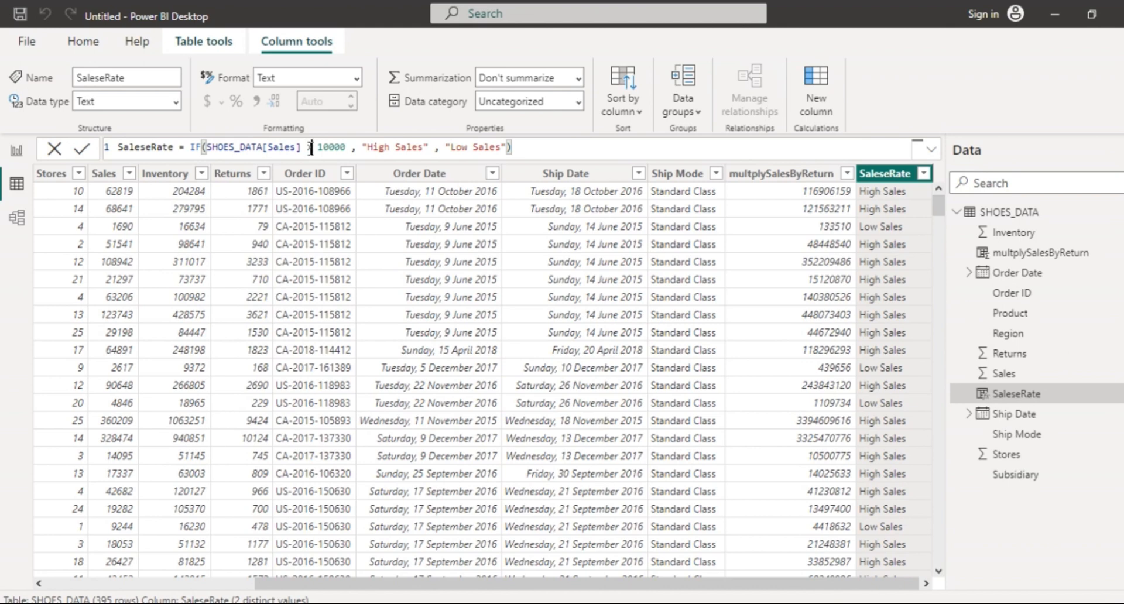
pyautogui.write('=')
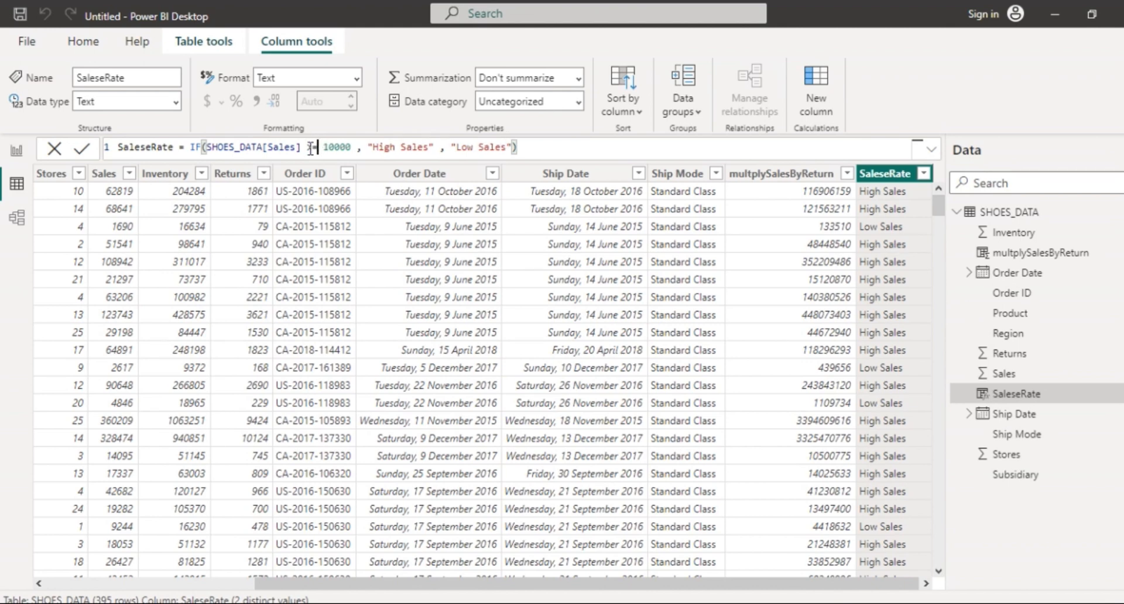
pyautogui.click(530, 147)
pyautogui.press('Return')
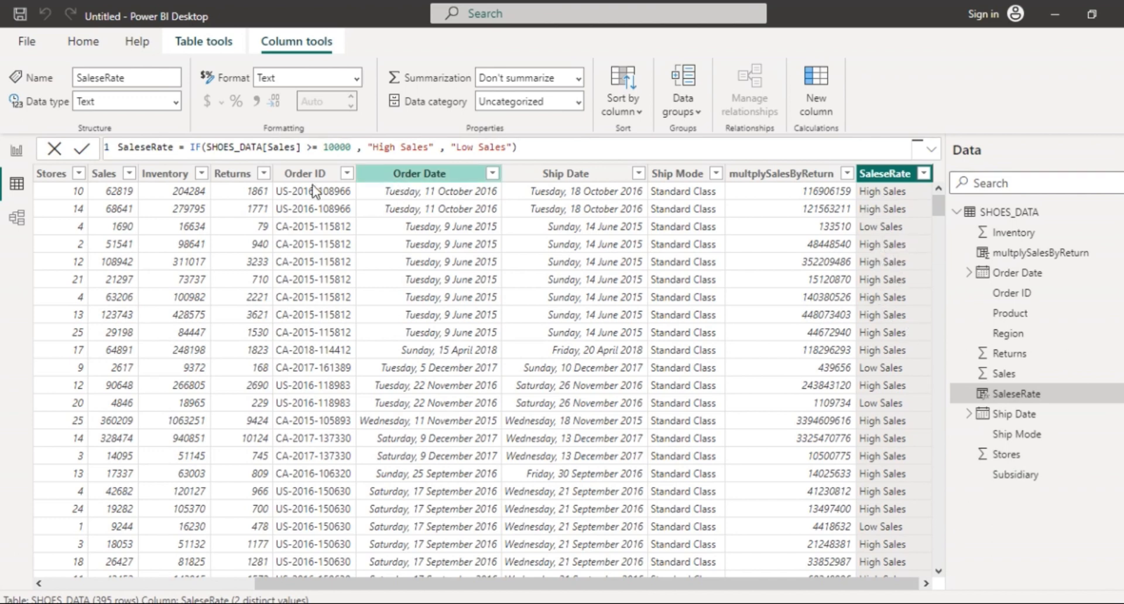
# Wrap the SaleseRate IF formula in UPPER so its labels appear in capitals.
pyautogui.click(191, 150)
pyautogui.write('up')
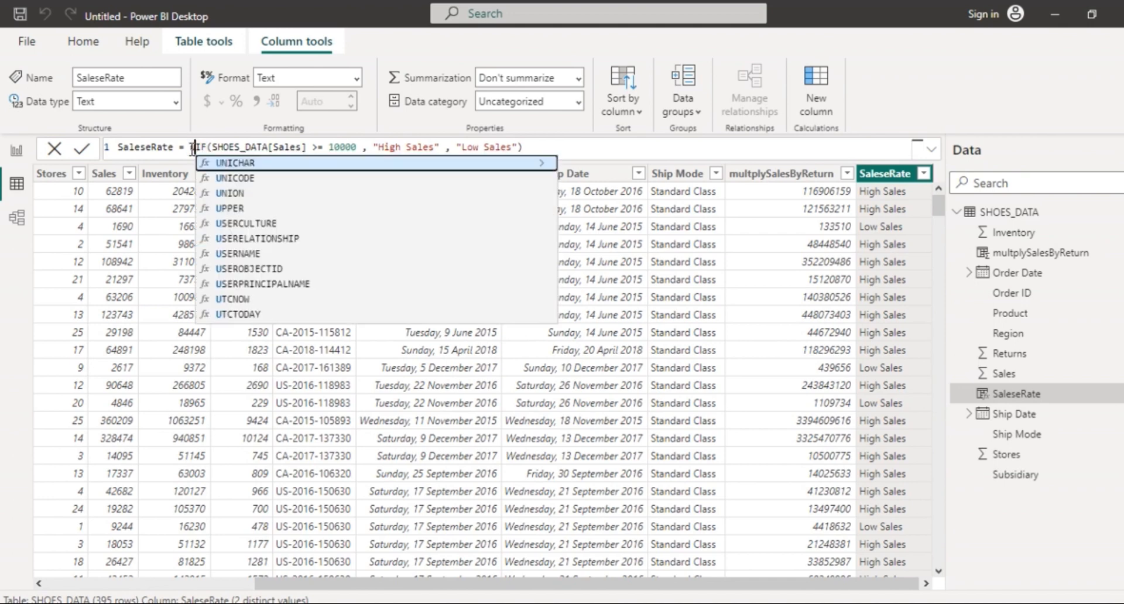
pyautogui.press('Tab')
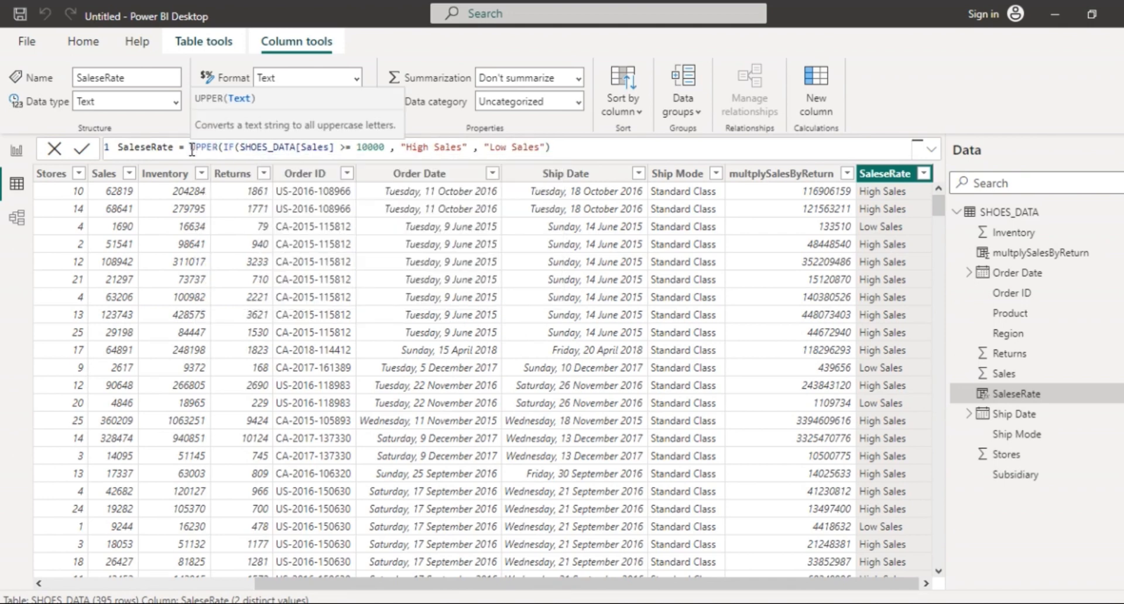
pyautogui.click(564, 151)
pyautogui.write(')')
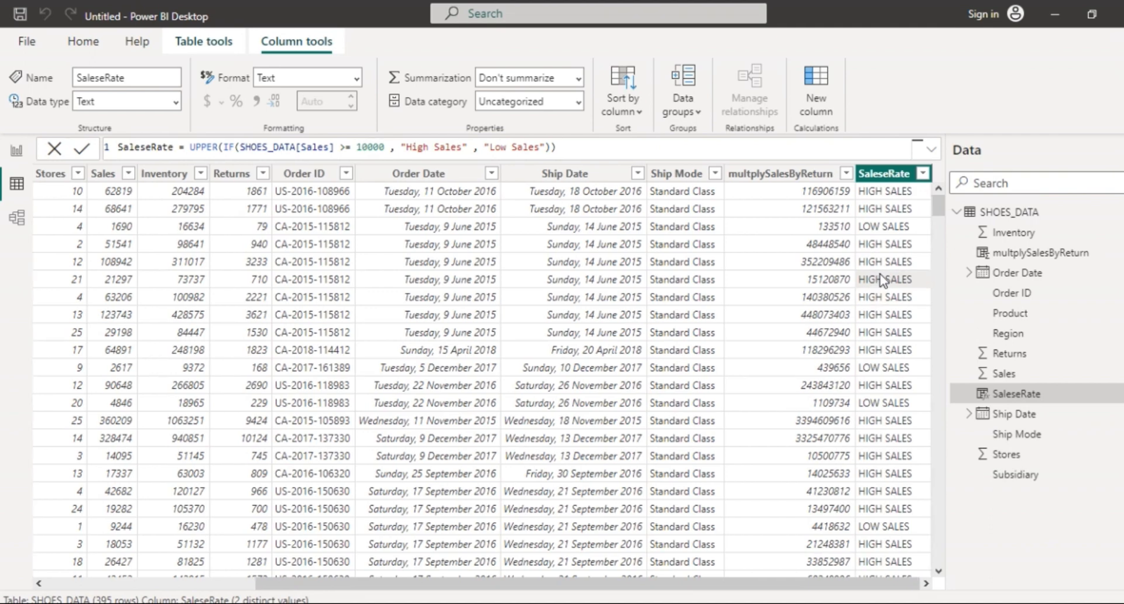
# Scroll across the table and select the Ship Mode column.
pyautogui.hscroll(-1, 884, 281)
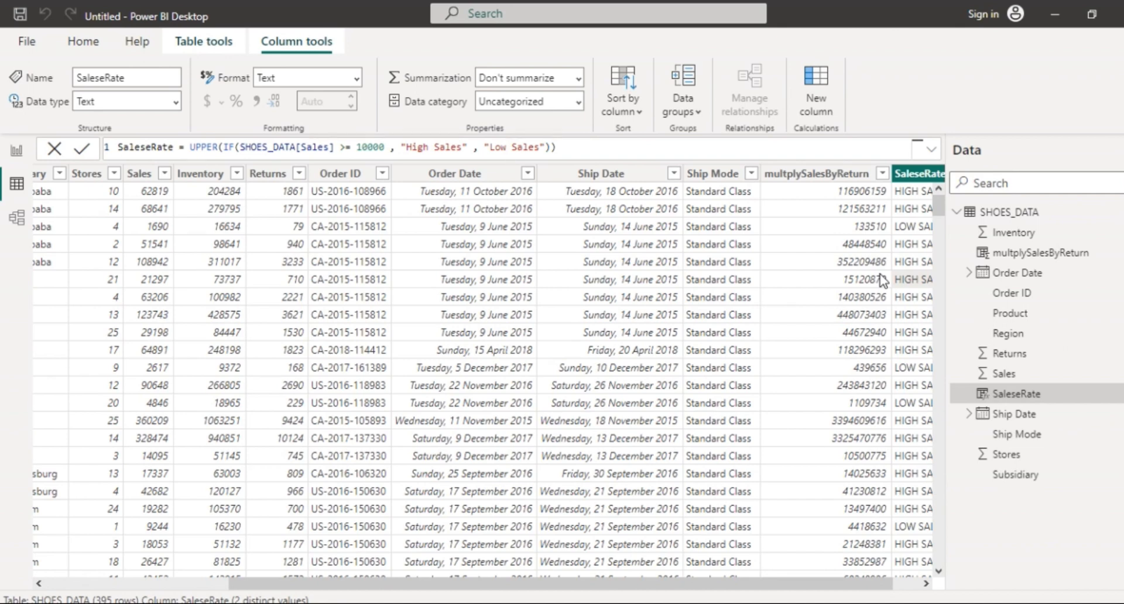
pyautogui.hscroll(1, 883, 281)
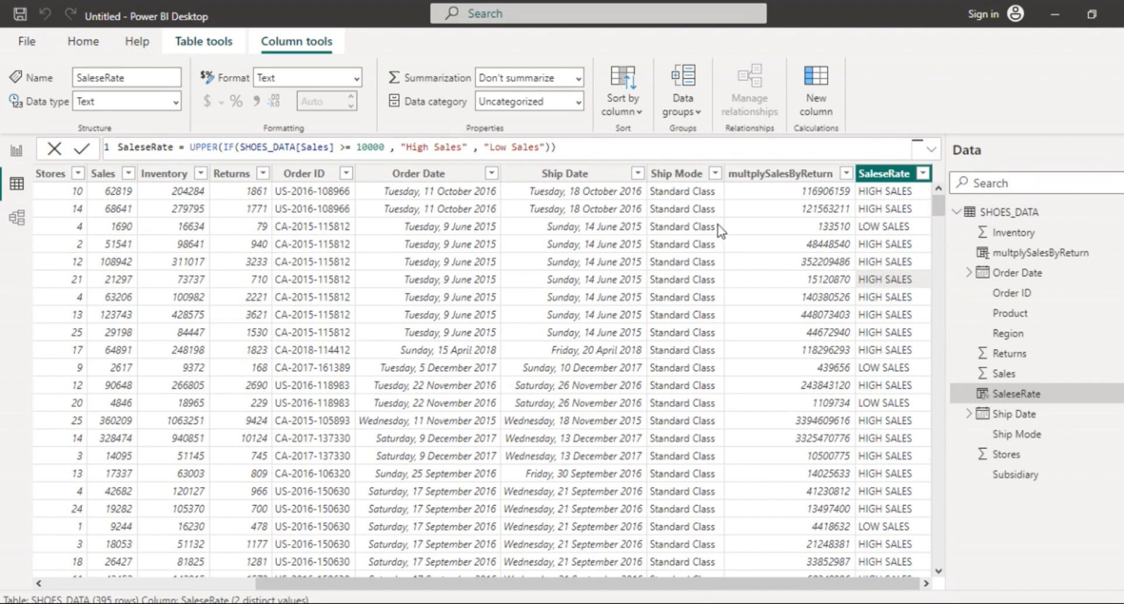
pyautogui.click(691, 175)
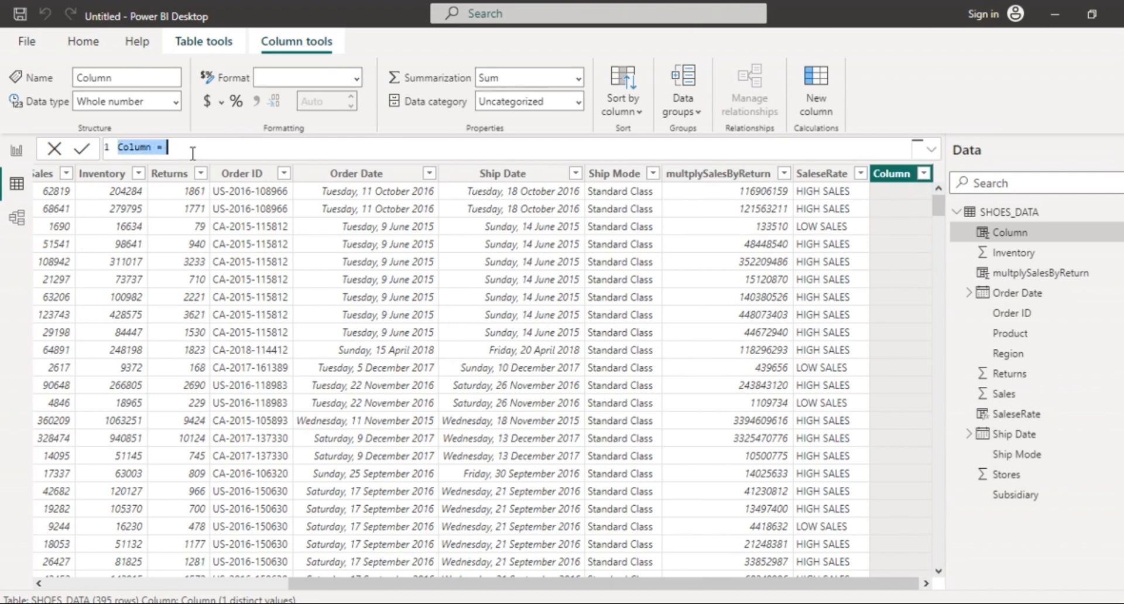
# Name the new column RegionFiltering, collapse the Data pane, and commit the name.
pyautogui.write('Regi')
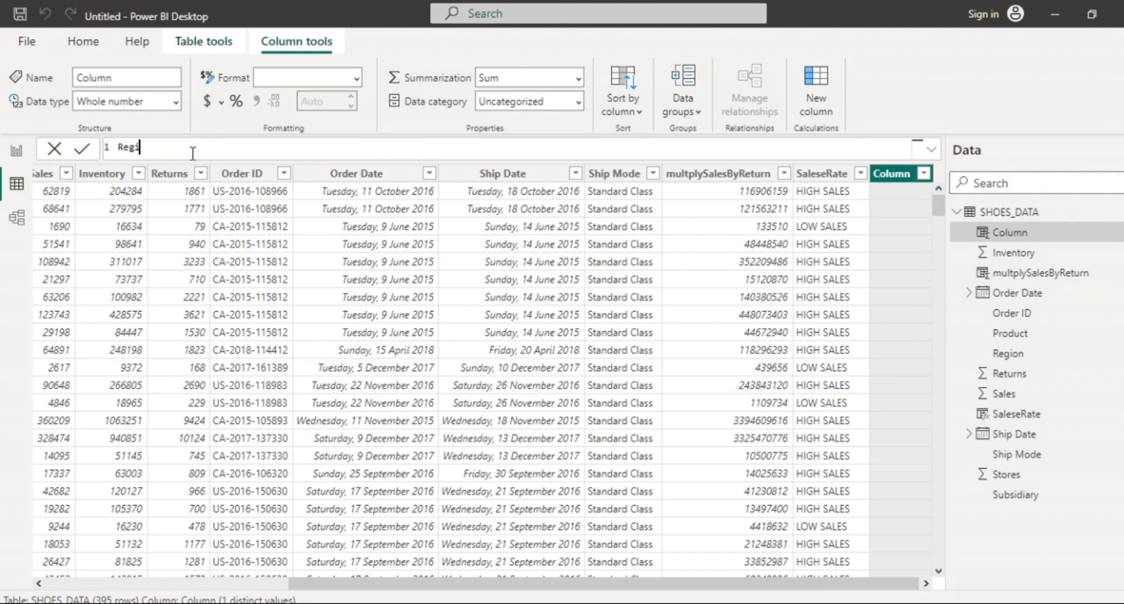
pyautogui.write('onF$ltering =')
pyautogui.click(1111, 150)
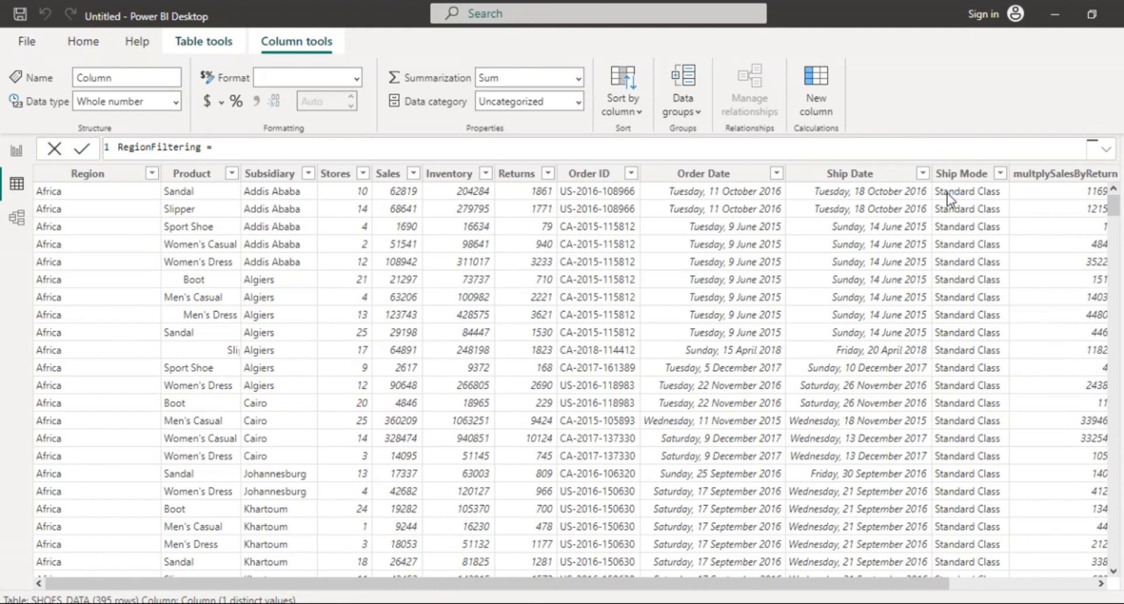
pyautogui.click(948, 194)
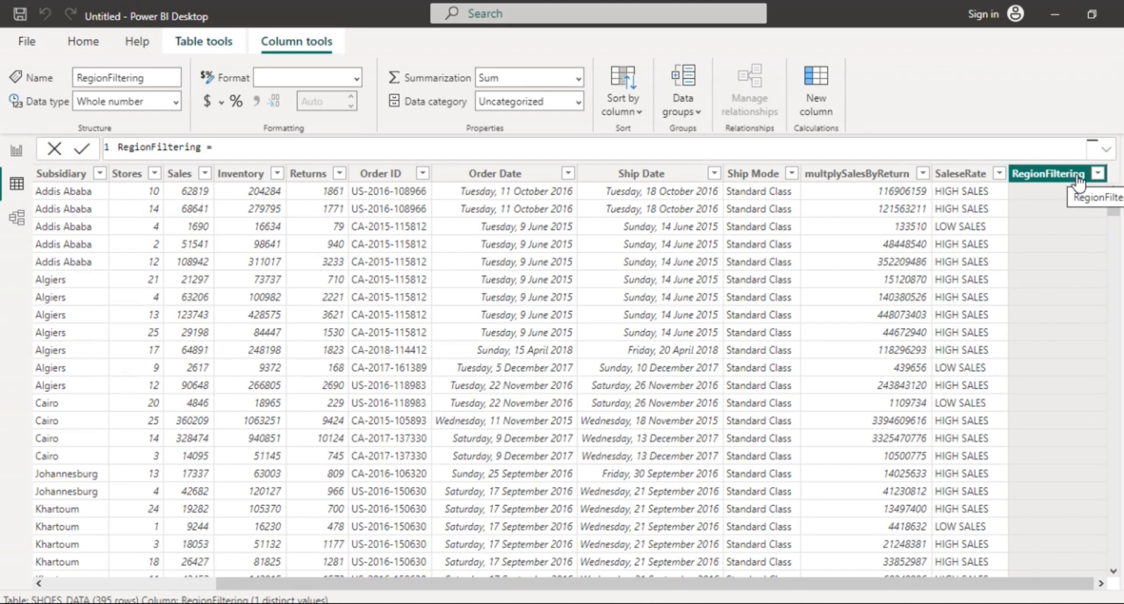
# Set RegionFiltering to LEFT(SHOES_DATA[Region],7), showing values like Africa.
pyautogui.click(887, 148)
pyautogui.write('Left')
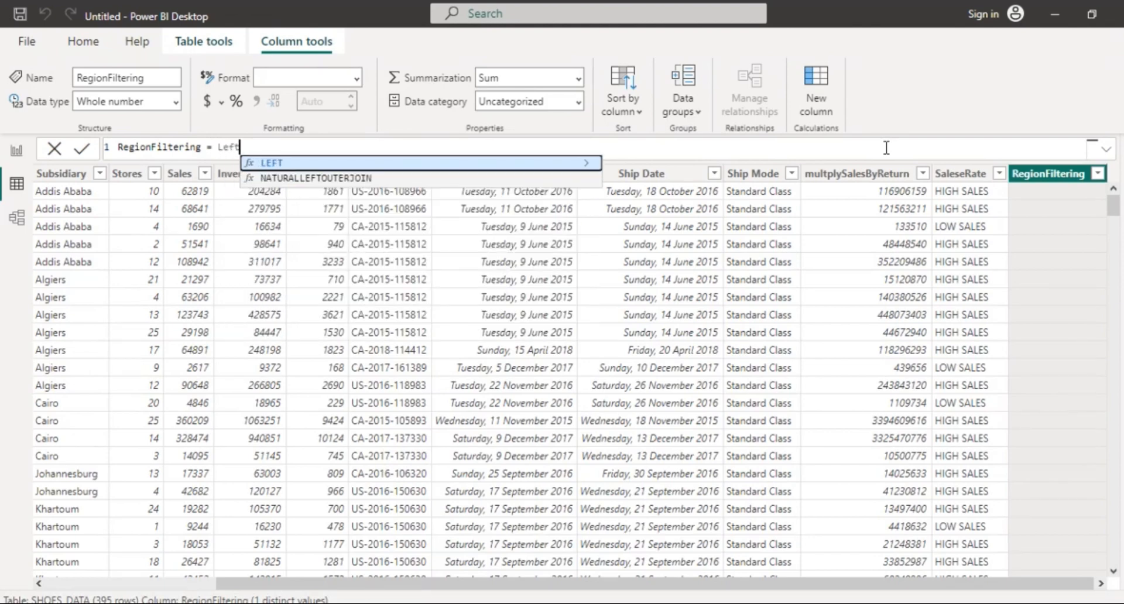
pyautogui.press('Tab')
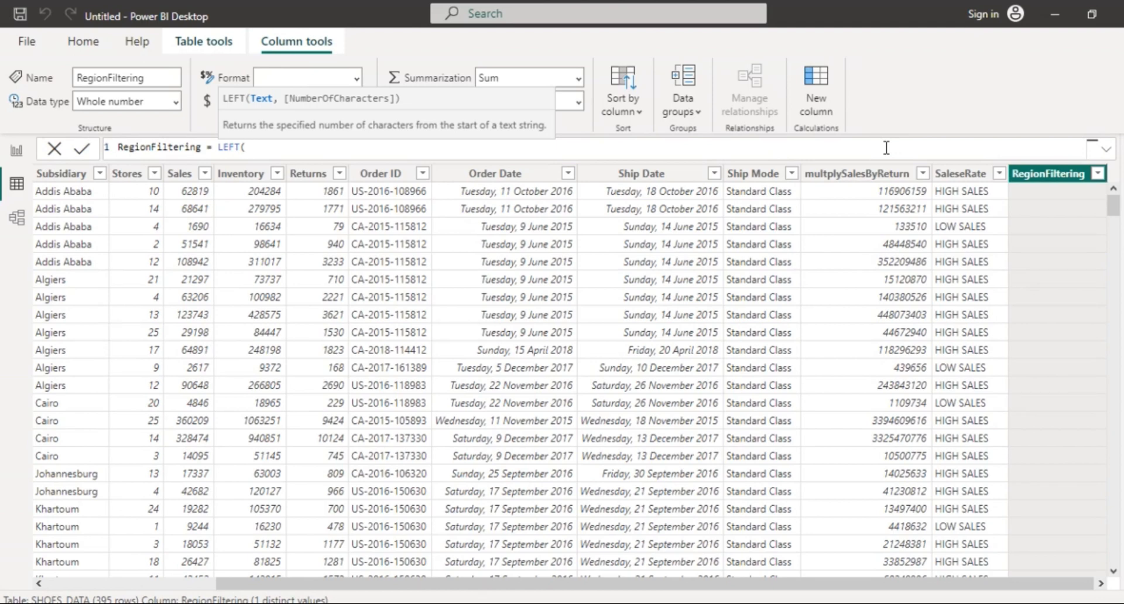
pyautogui.write('sho')
pyautogui.press('Tab')
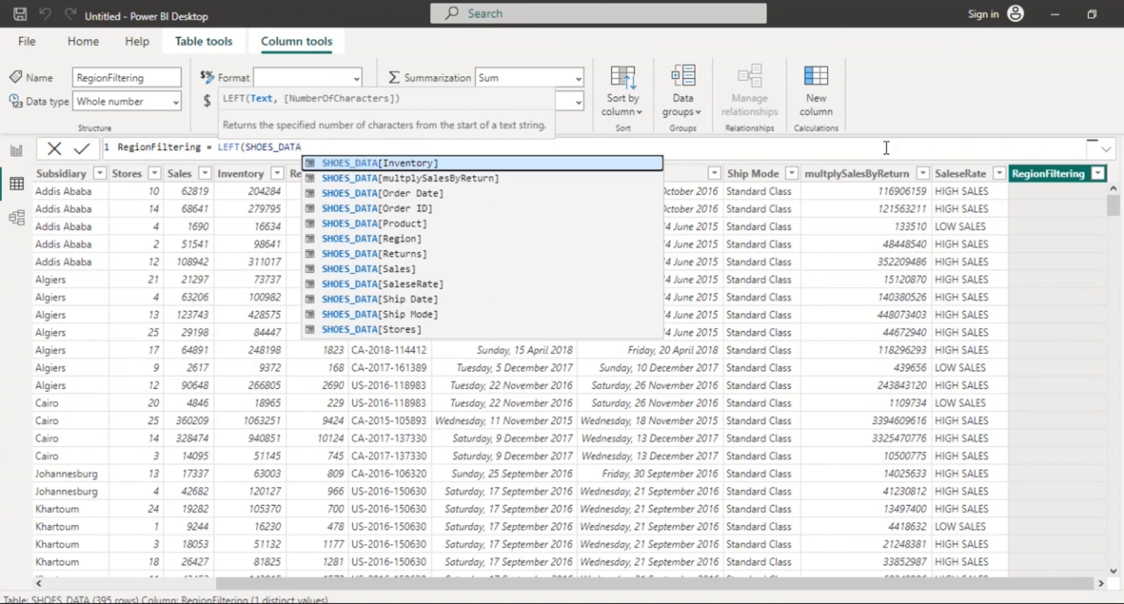
pyautogui.press('Down')
pyautogui.press('Down')
pyautogui.press('Down')
pyautogui.press('Down')
pyautogui.press('Down')
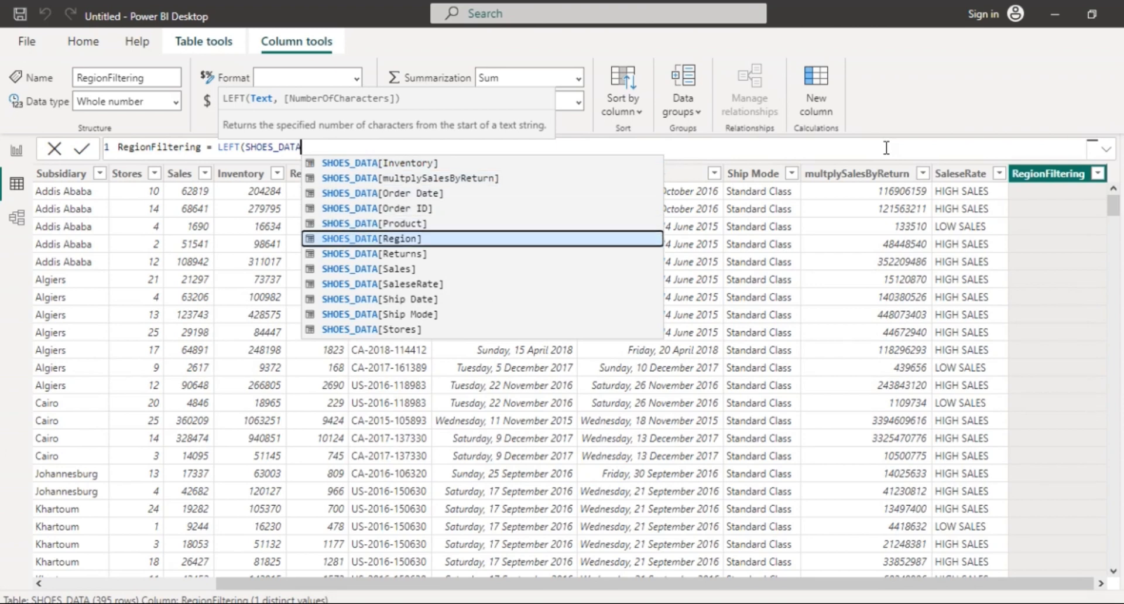
pyautogui.press('Tab')
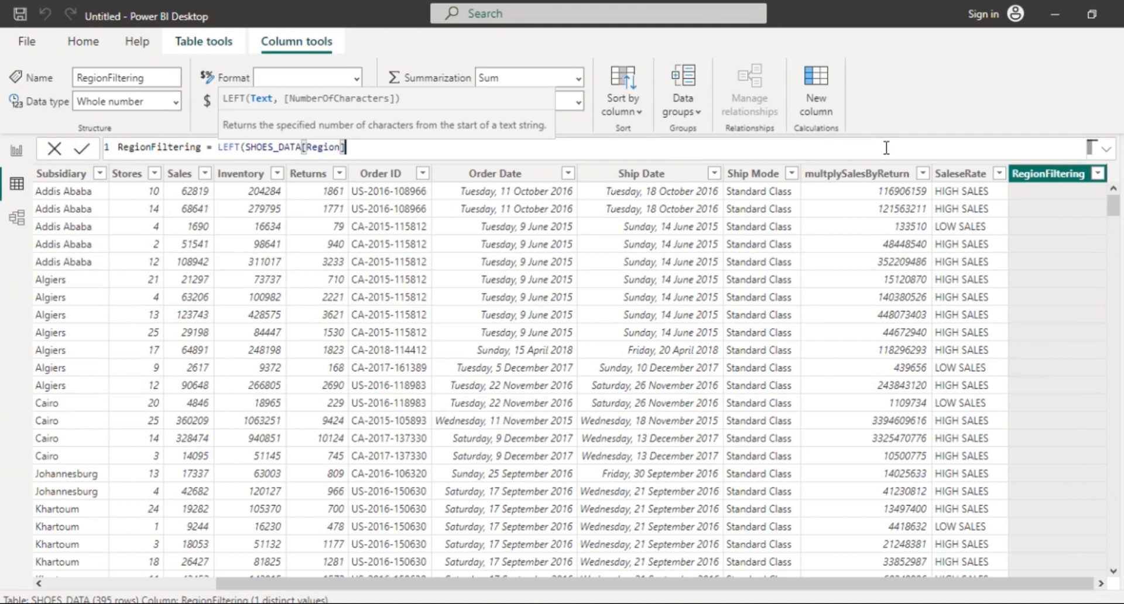
pyautogui.write(',')
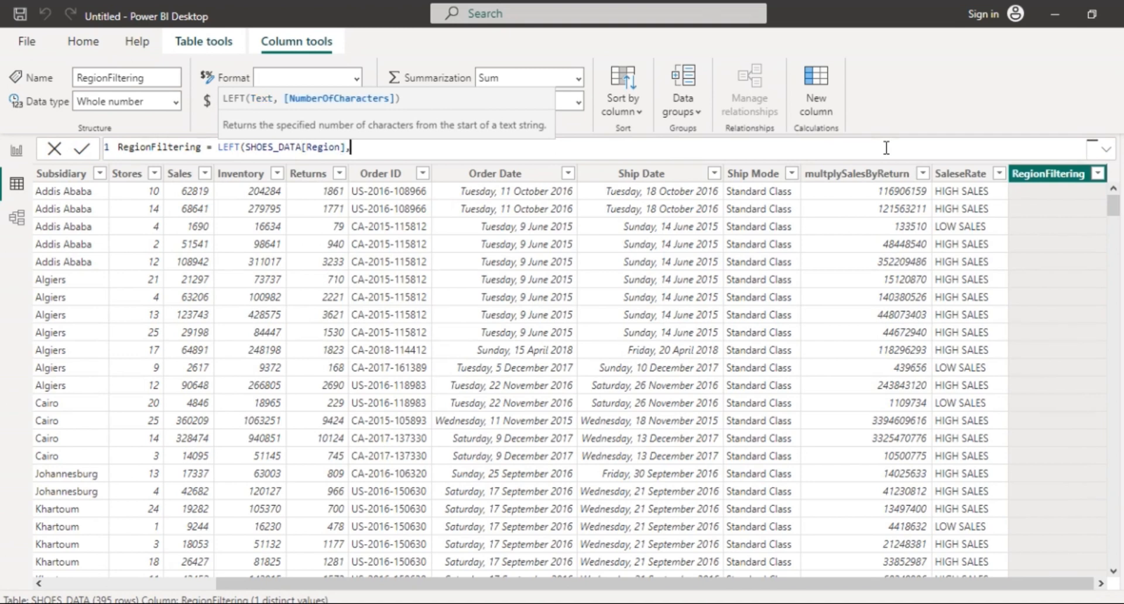
pyautogui.write('7)')
pyautogui.press('Return')
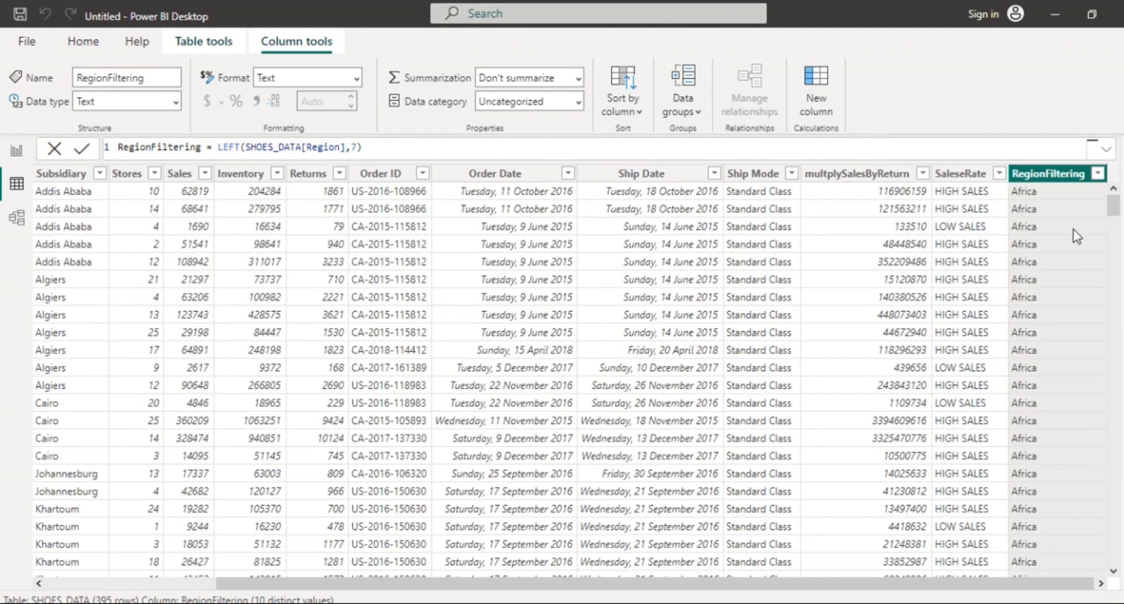
pyautogui.moveTo(1114, 210); pyautogui.dragTo(1121, 326)
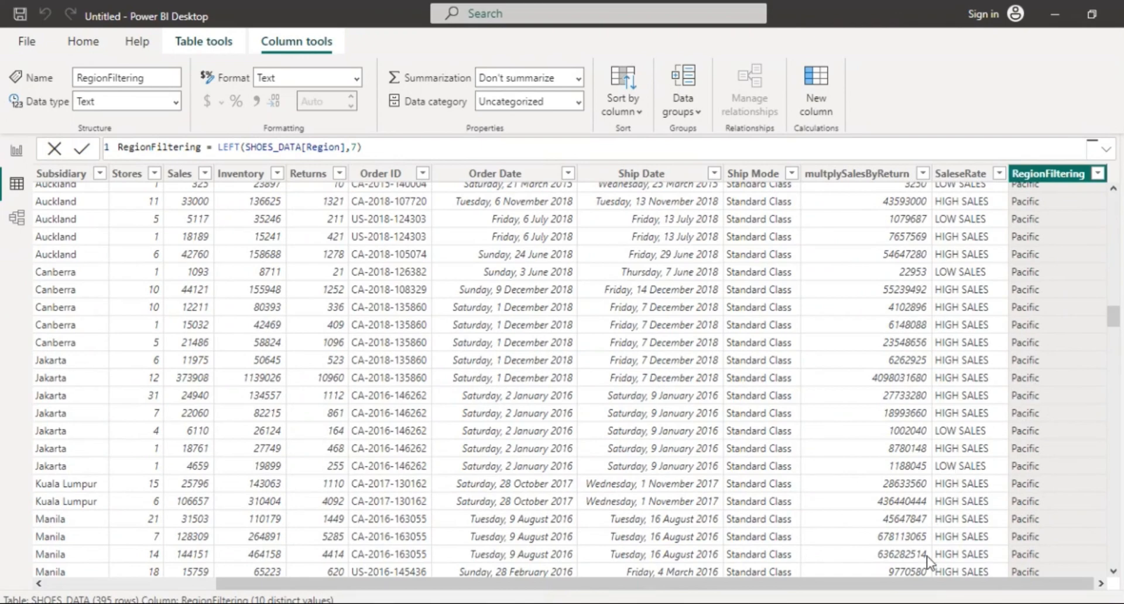
pyautogui.moveTo(932, 584); pyautogui.dragTo(673, 598)
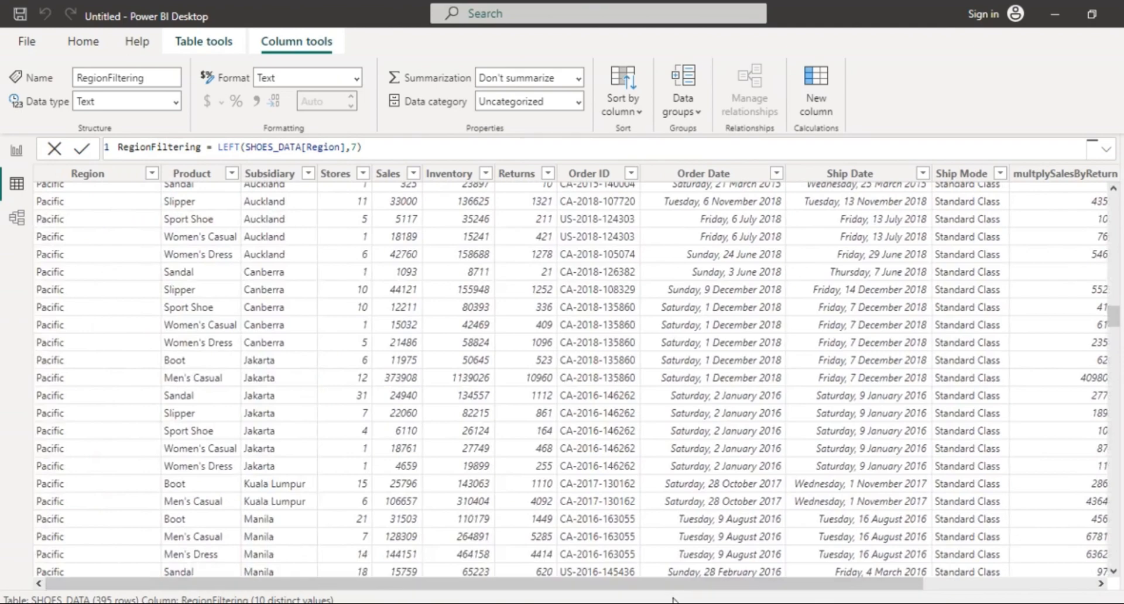
pyautogui.scroll(-10, 88, 451)
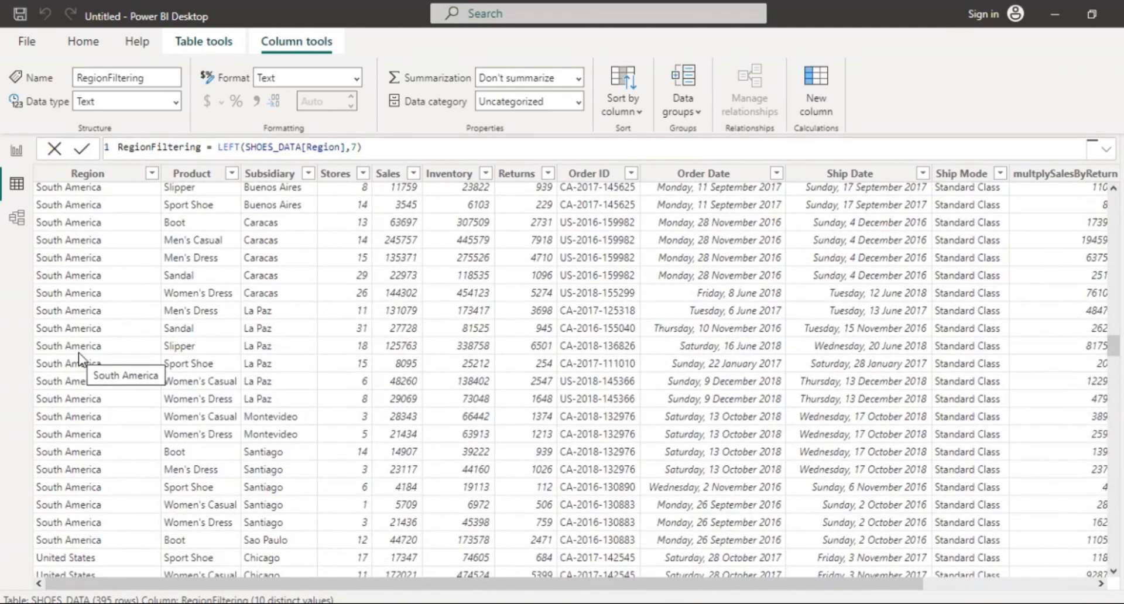
pyautogui.scroll(1, 80, 358)
pyautogui.moveTo(595, 580); pyautogui.dragTo(786, 574)
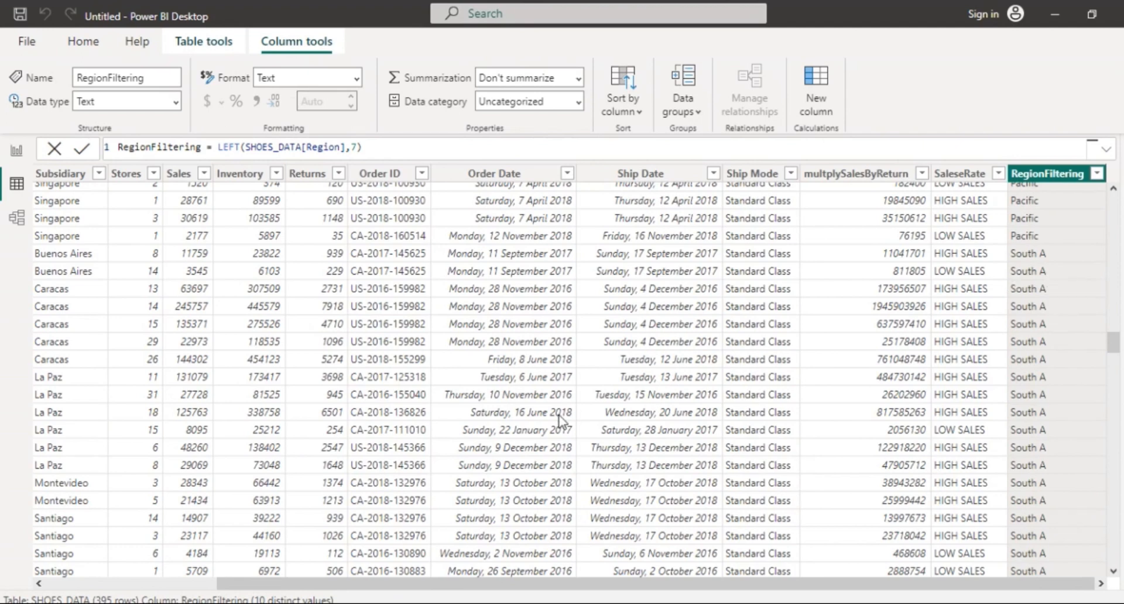
pyautogui.moveTo(532, 582); pyautogui.dragTo(122, 584)
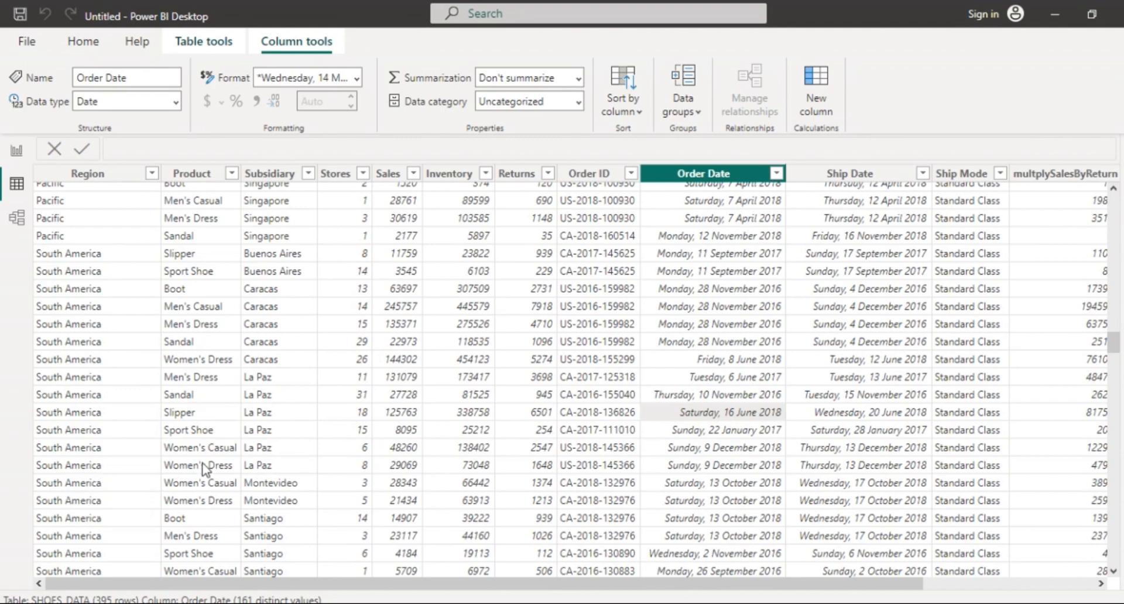
pyautogui.scroll(3, 720, 442)
pyautogui.scroll(10, 721, 442)
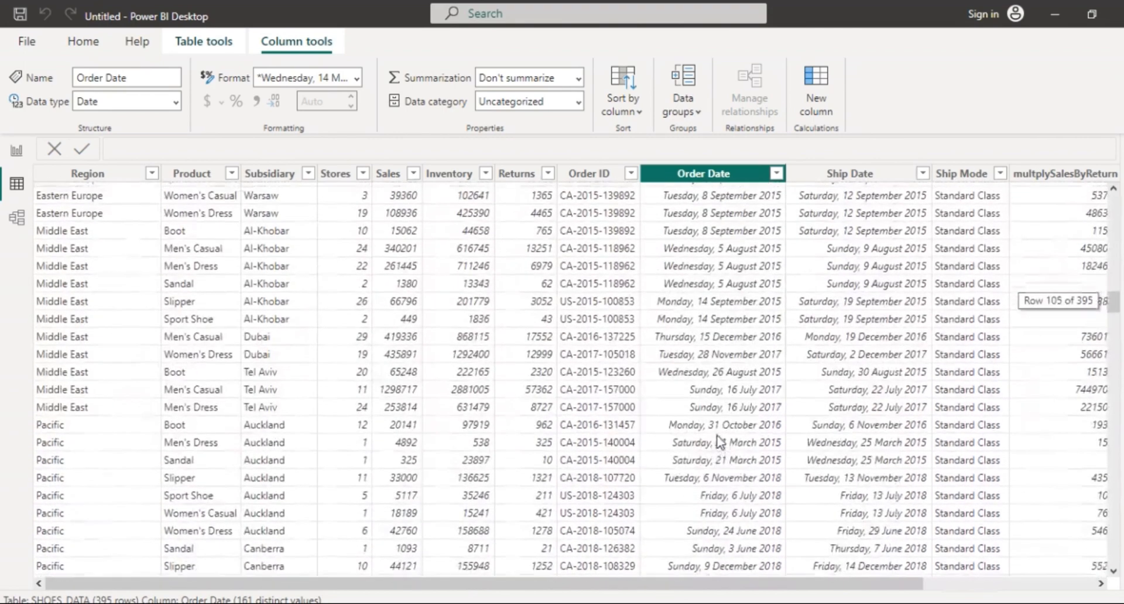
pyautogui.moveTo(896, 583); pyautogui.dragTo(1068, 583)
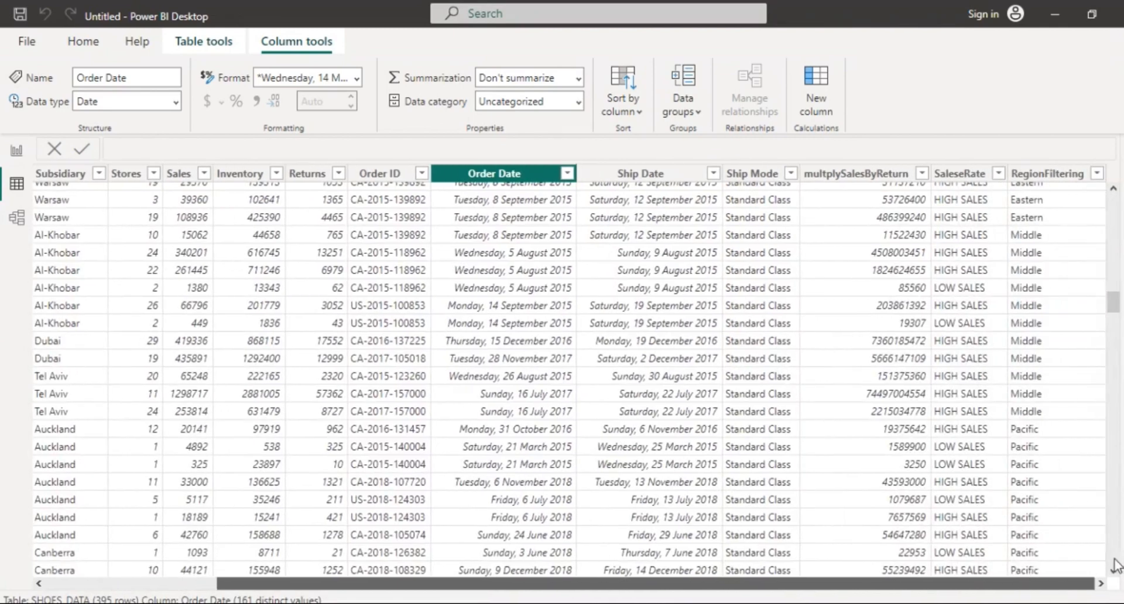
pyautogui.moveTo(1113, 306); pyautogui.dragTo(1108, 196)
pyautogui.click(1072, 176)
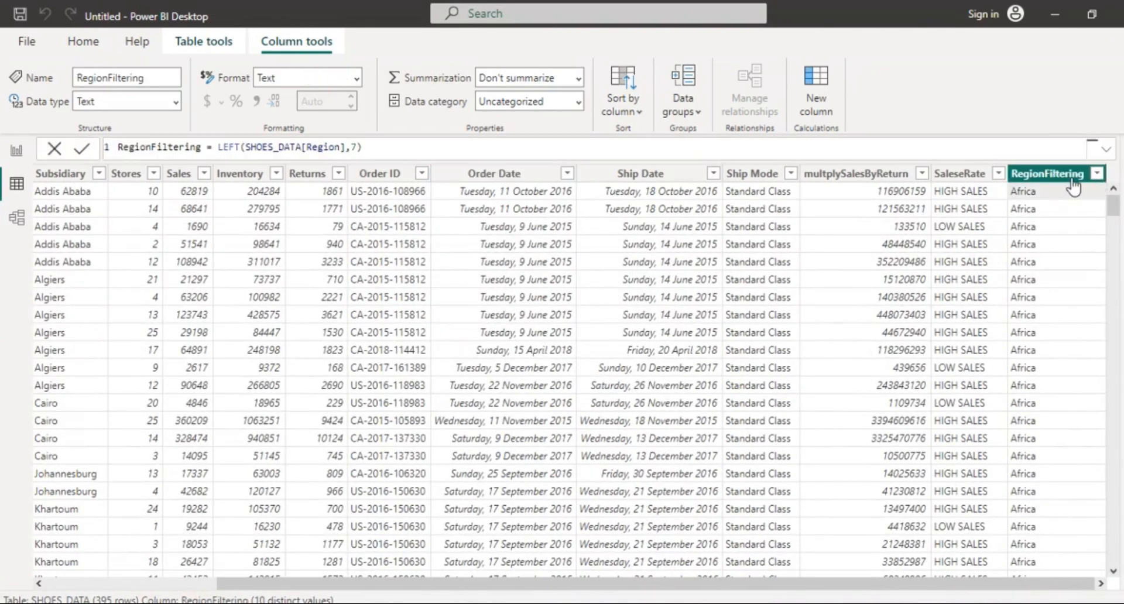
# Raise RegionFiltering's character count from 7 to 13 so full region names show.
pyautogui.click(356, 147)
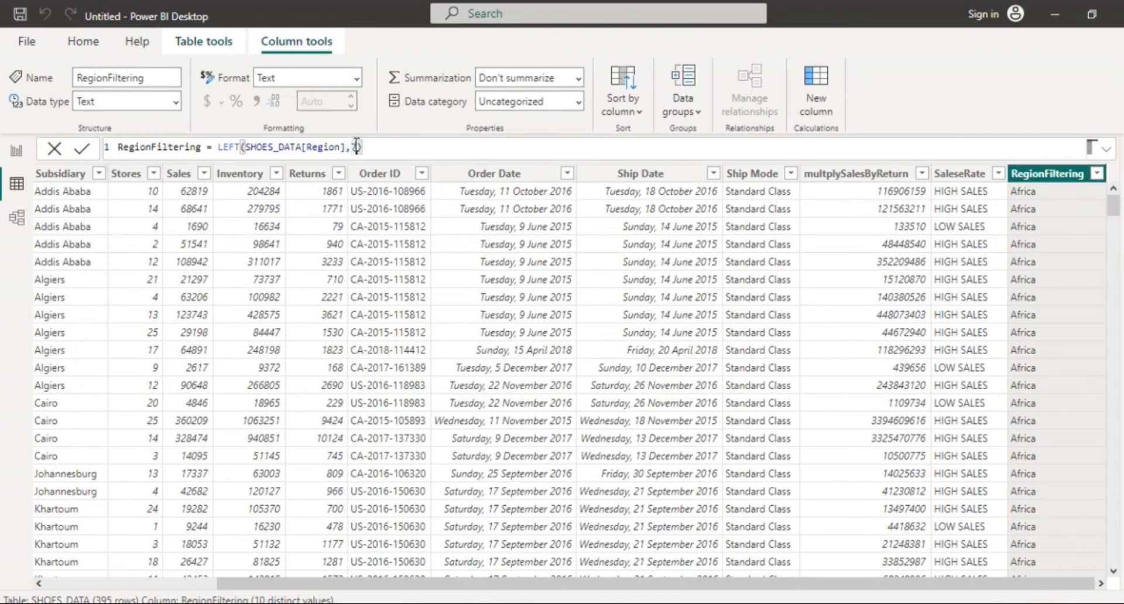
pyautogui.press('BackSpace')
pyautogui.write('10')
pyautogui.press('Return')
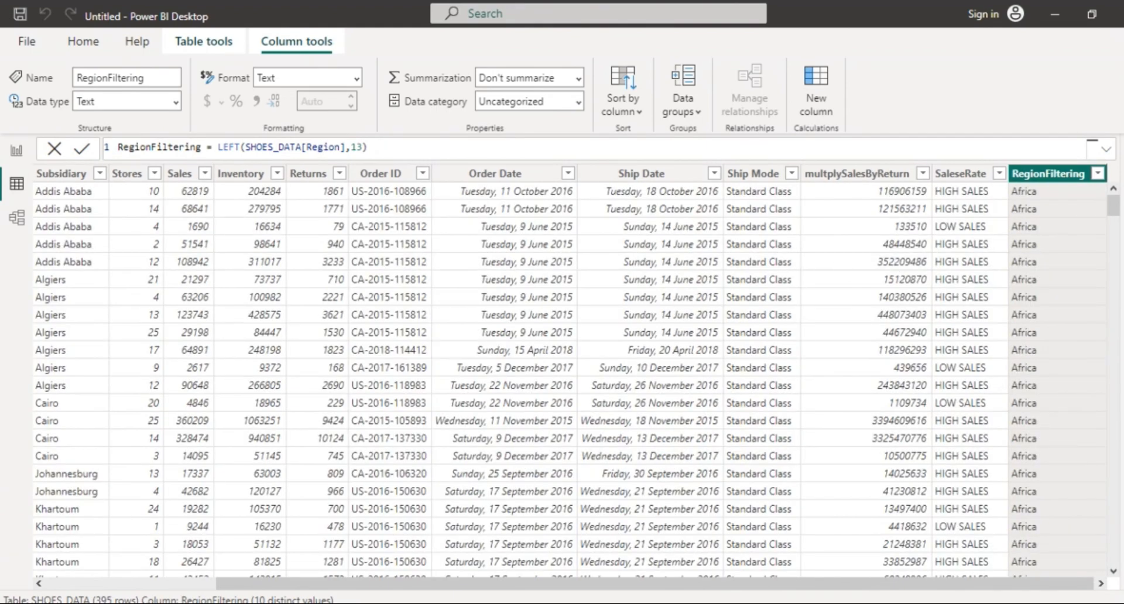
pyautogui.moveTo(1117, 220); pyautogui.dragTo(1116, 307)
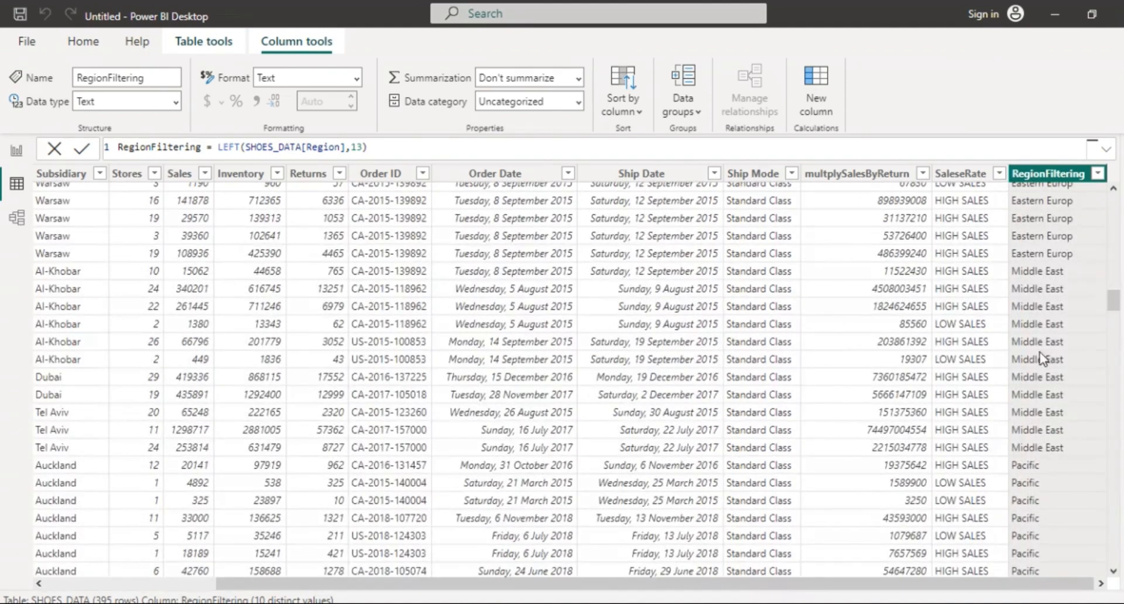
pyautogui.moveTo(1116, 315); pyautogui.dragTo(1112, 198)
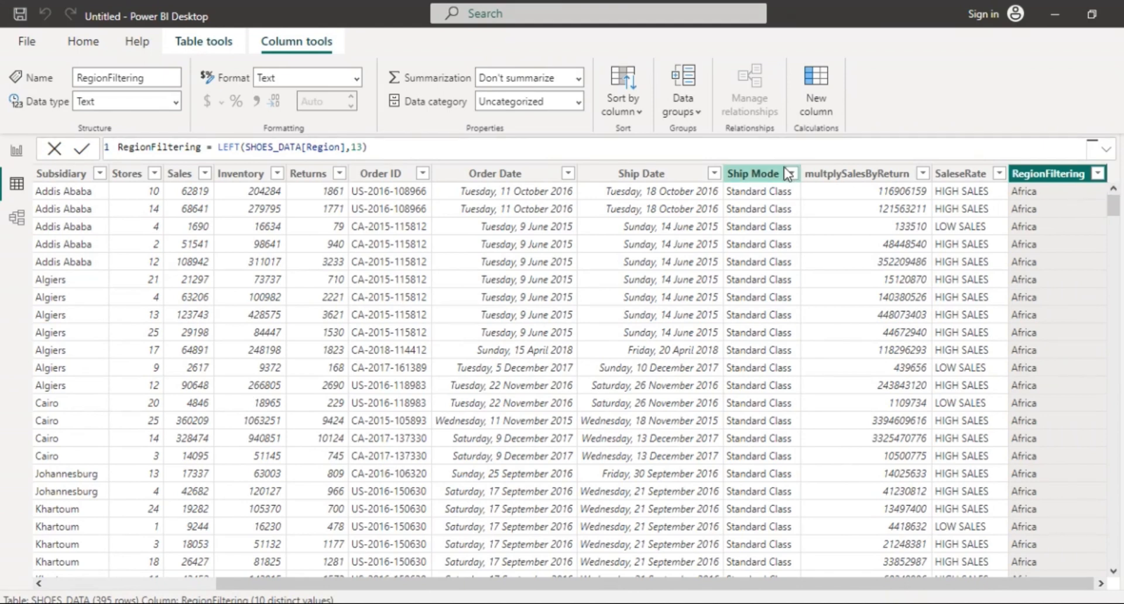
pyautogui.click(823, 80)
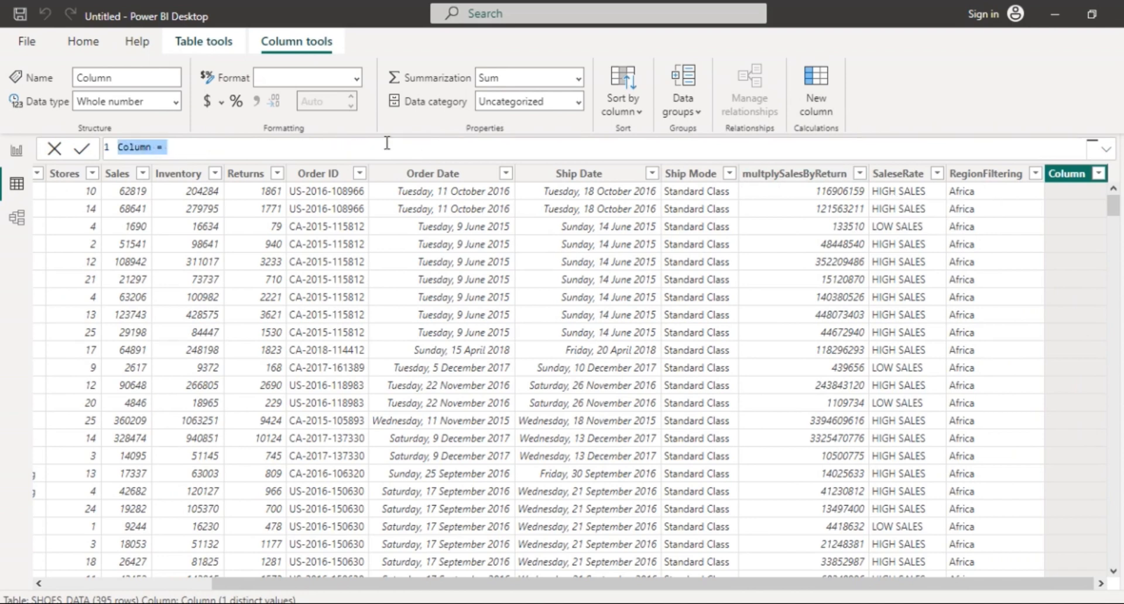
pyautogui.write('Region')
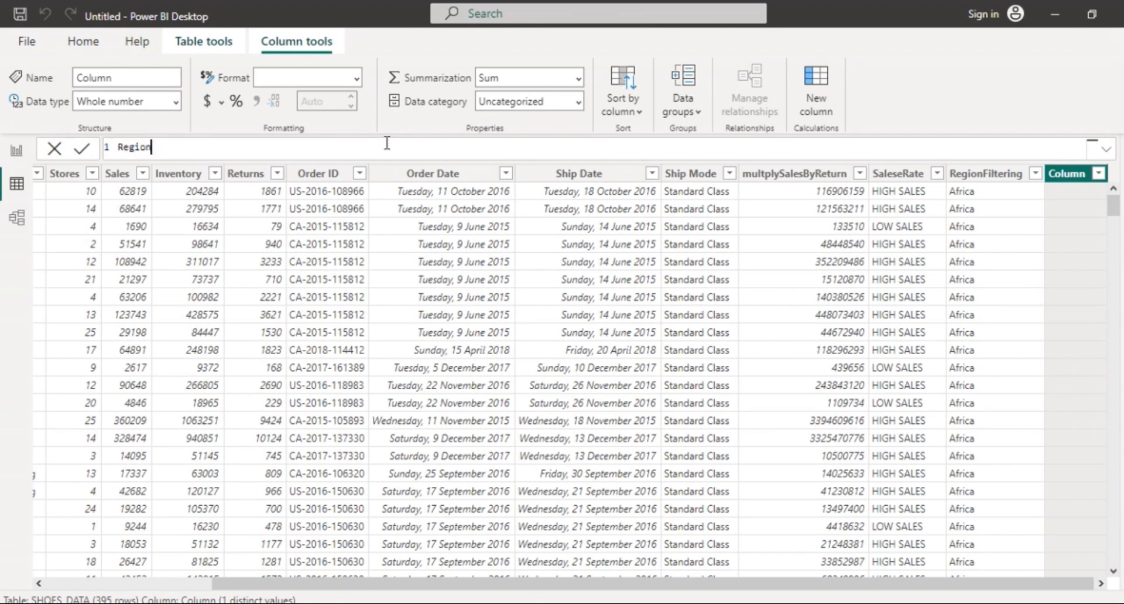
pyautogui.write('SalesRate =')
pyautogui.press('XF86MonBrightnessUp')
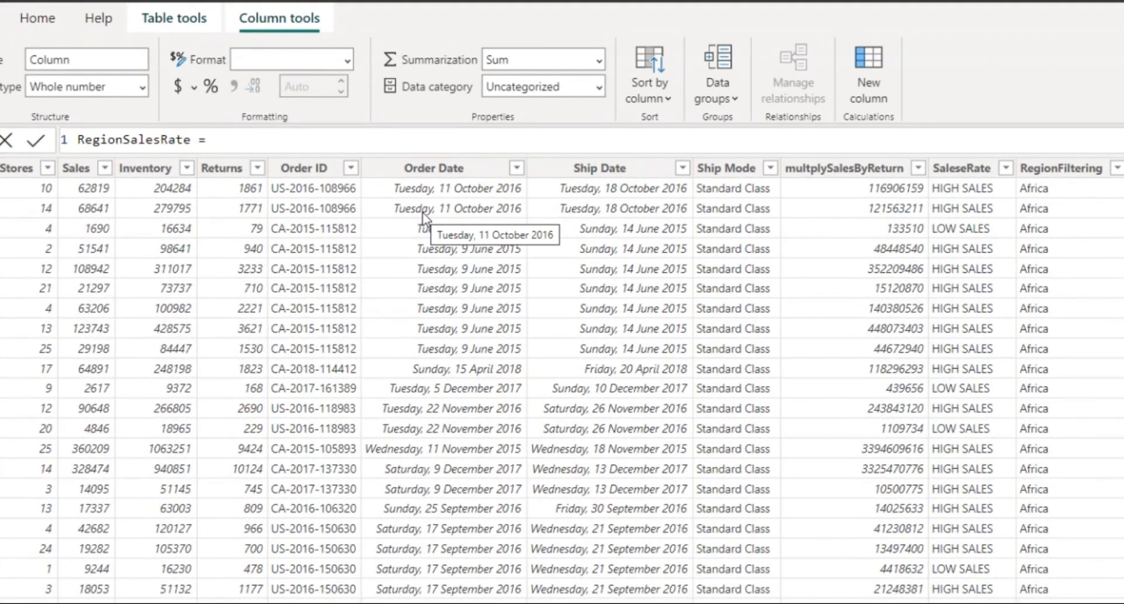
pyautogui.press('XF86MonBrightnessUp')
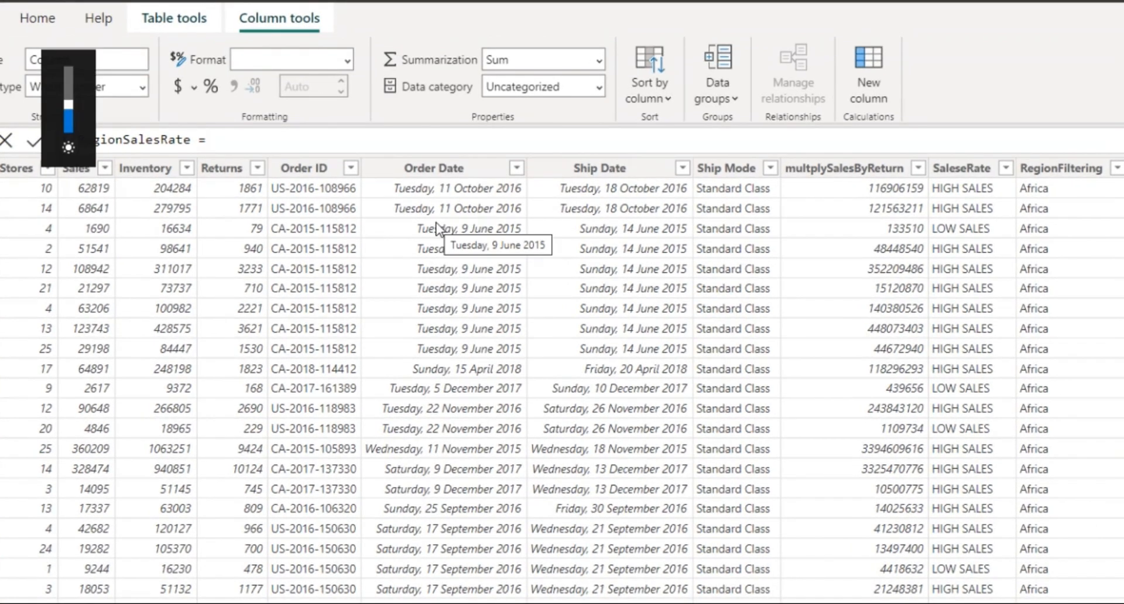
pyautogui.press('XF86MonBrightnessUp')
pyautogui.press('XF86MonBrightnessUp')
pyautogui.press('XF86MonBrightnessUp')
pyautogui.press('XF86MonBrightnessUp')
pyautogui.press('XF86MonBrightnessDown')
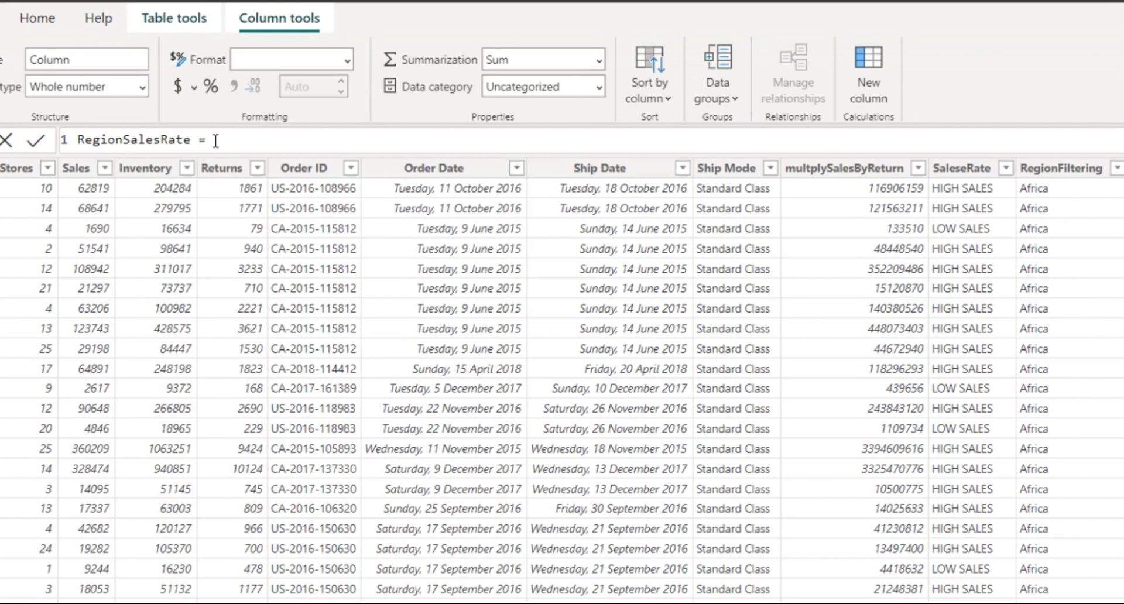
# Define RegionSalesRate as SHOES_DATA[SaleseRate] & SHOES_DATA[RegionFiltering] and commit it.
pyautogui.write('S')
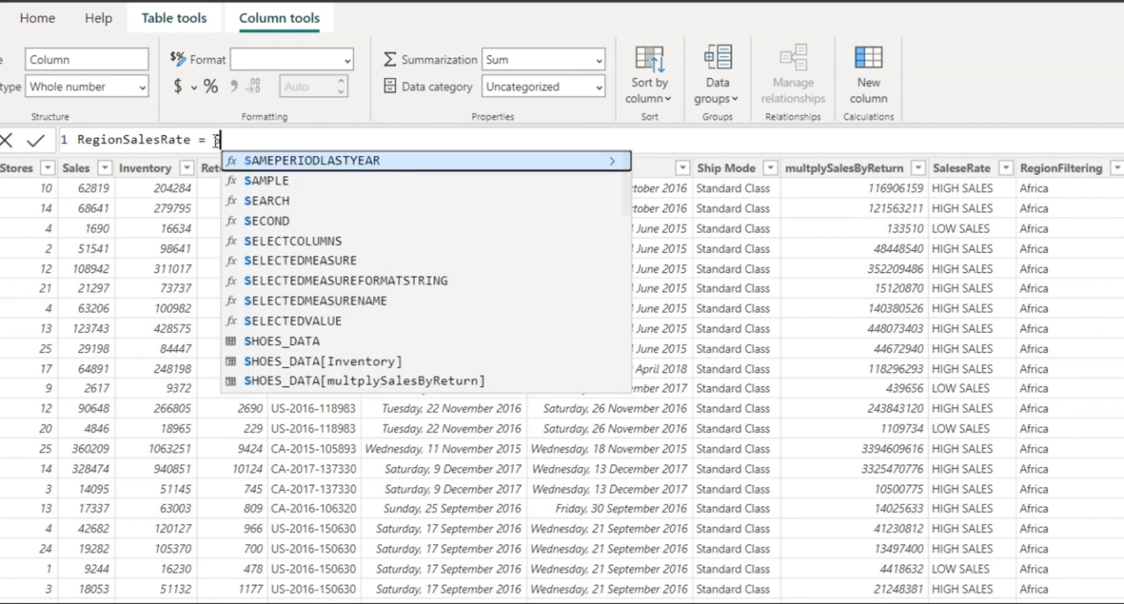
pyautogui.write('al')
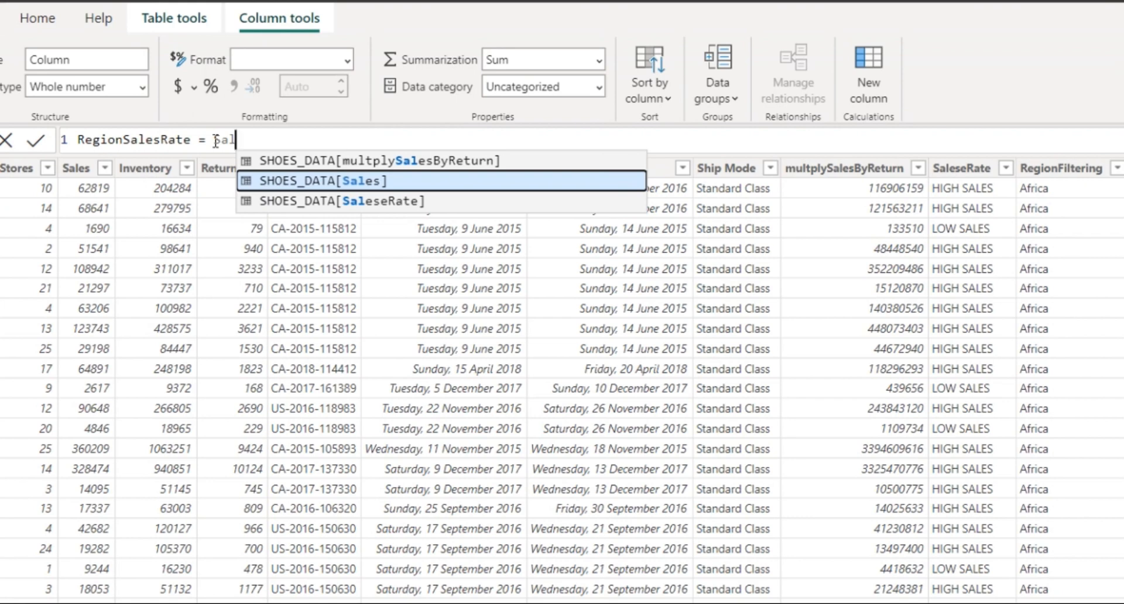
pyautogui.press('Down')
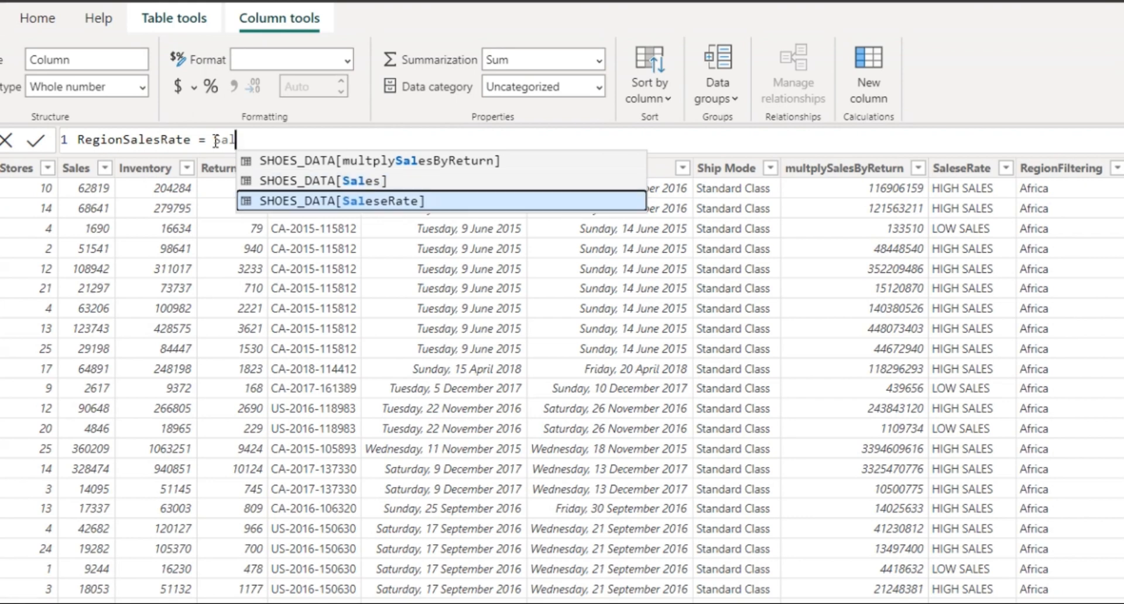
pyautogui.press('Tab')
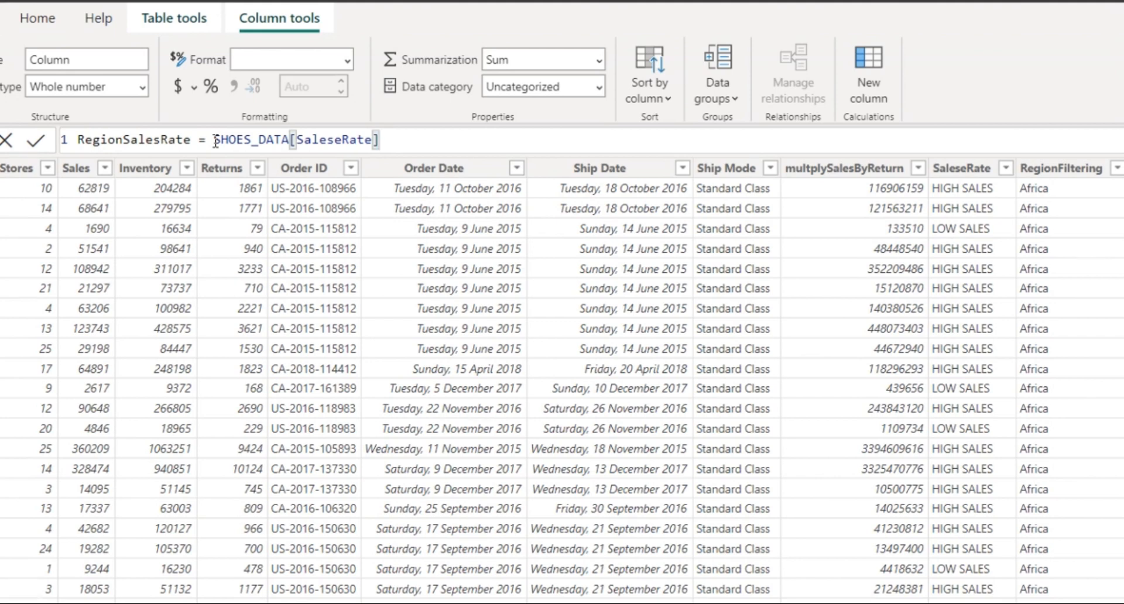
pyautogui.write('& Re')
pyautogui.write('g')
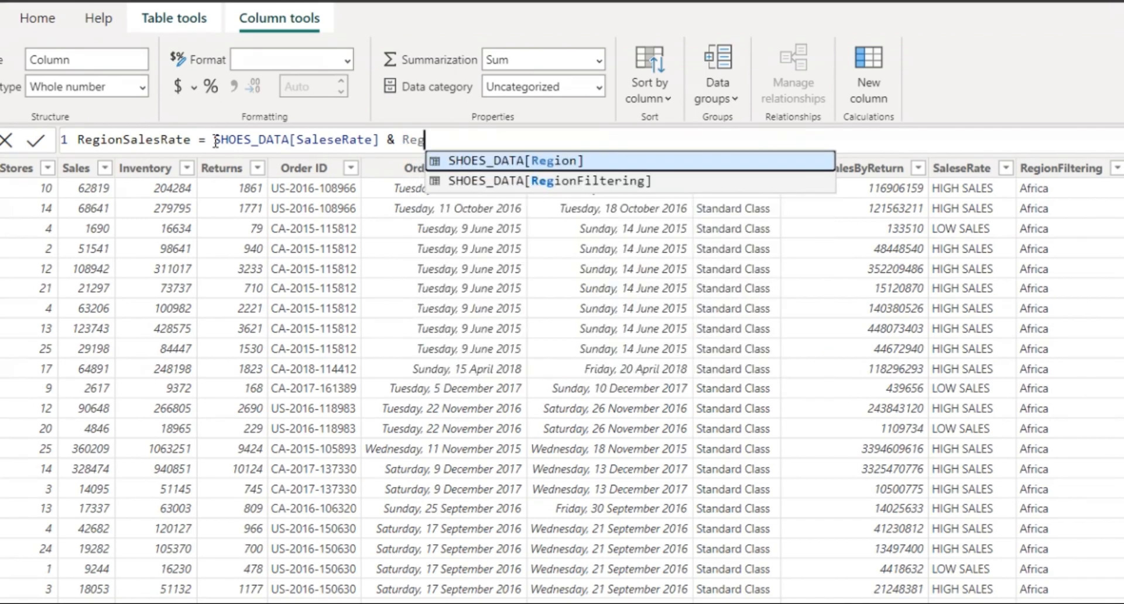
pyautogui.press('Down')
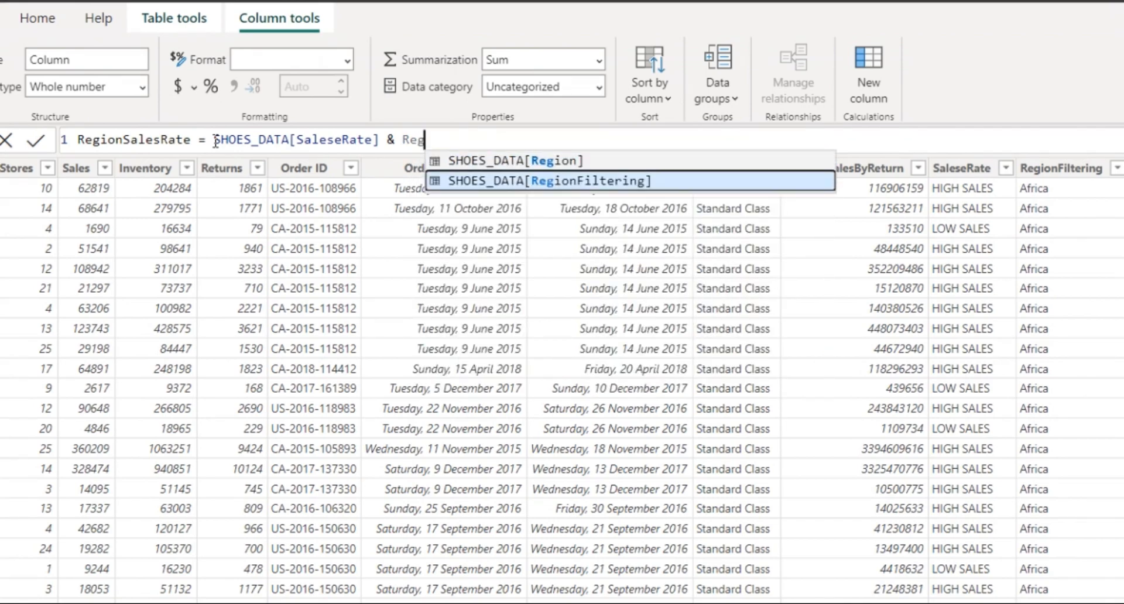
pyautogui.press('Tab')
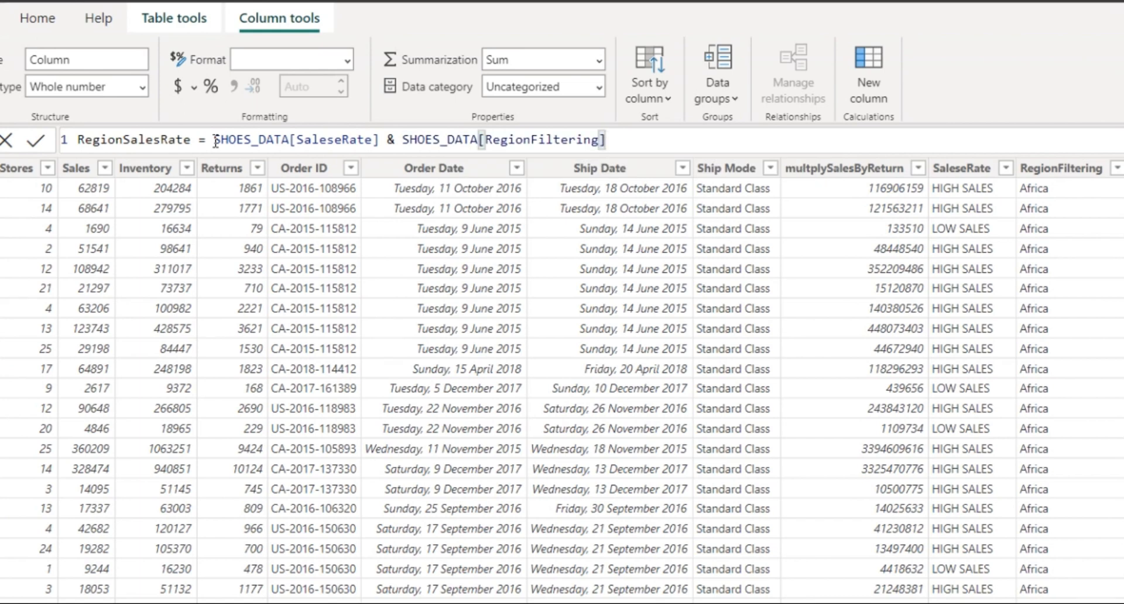
pyautogui.press('Return')
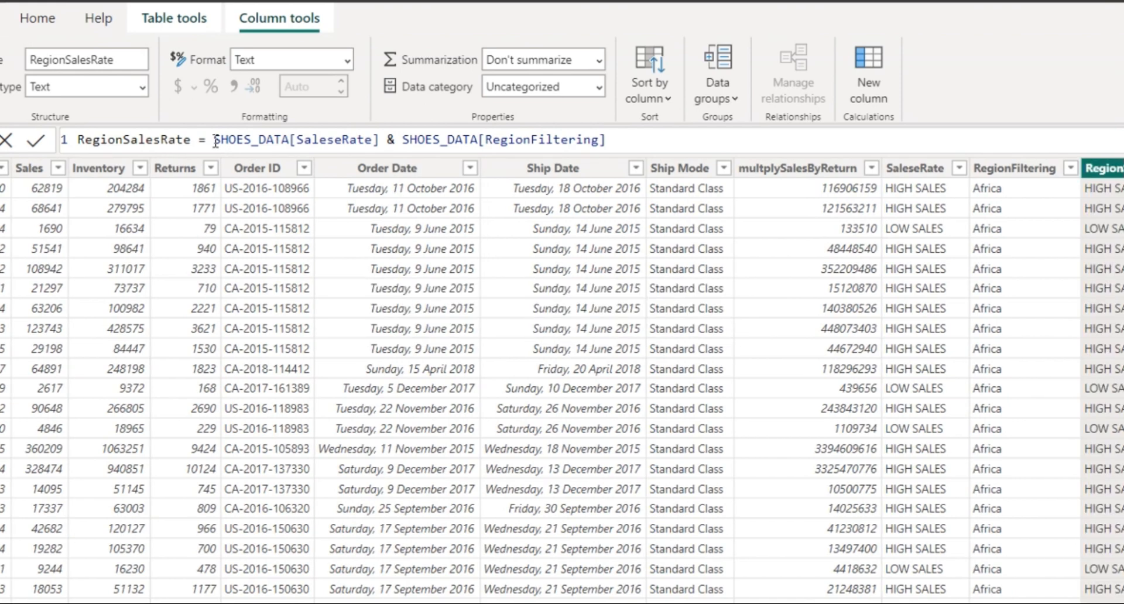
# Insert & "-" between the two references so values read like HIGH SALES - Africa.
pyautogui.hscroll(-1, 848, 277)
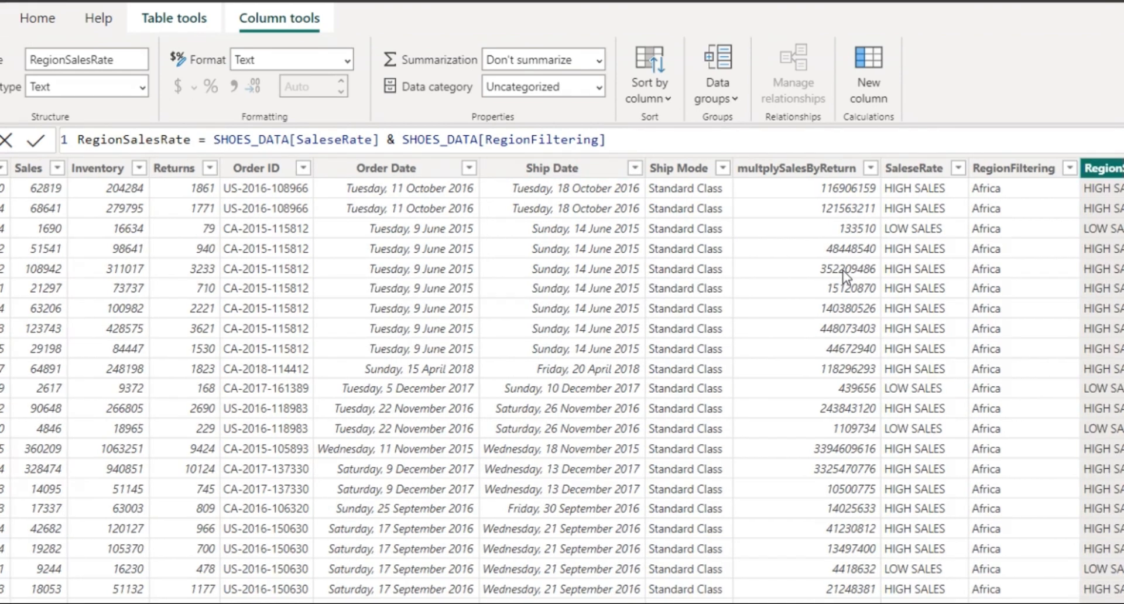
pyautogui.hscroll(2, 847, 277)
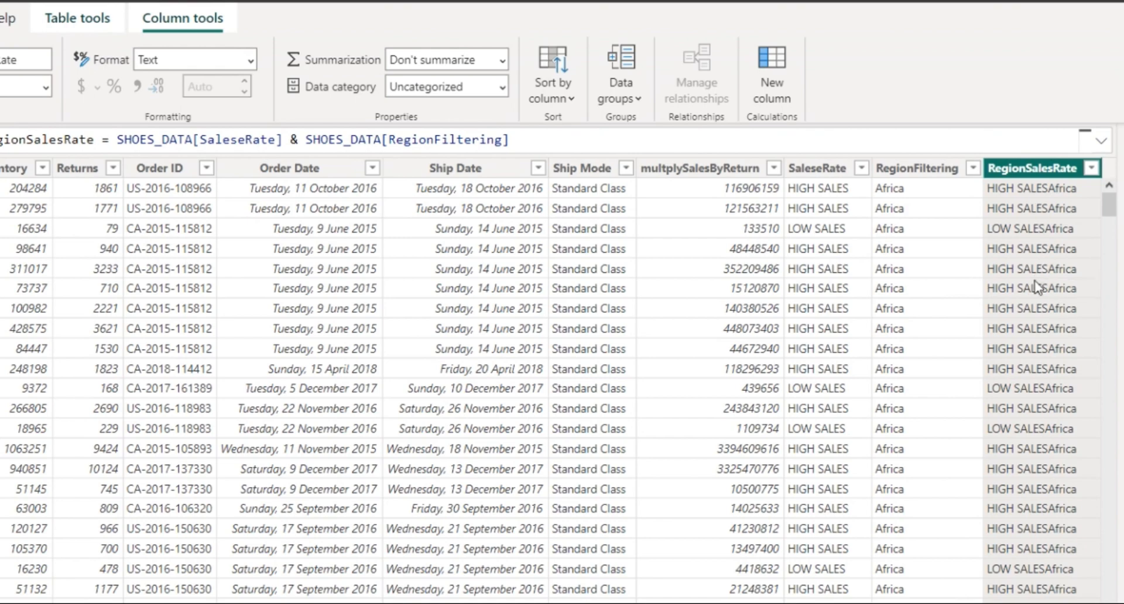
pyautogui.click(304, 140)
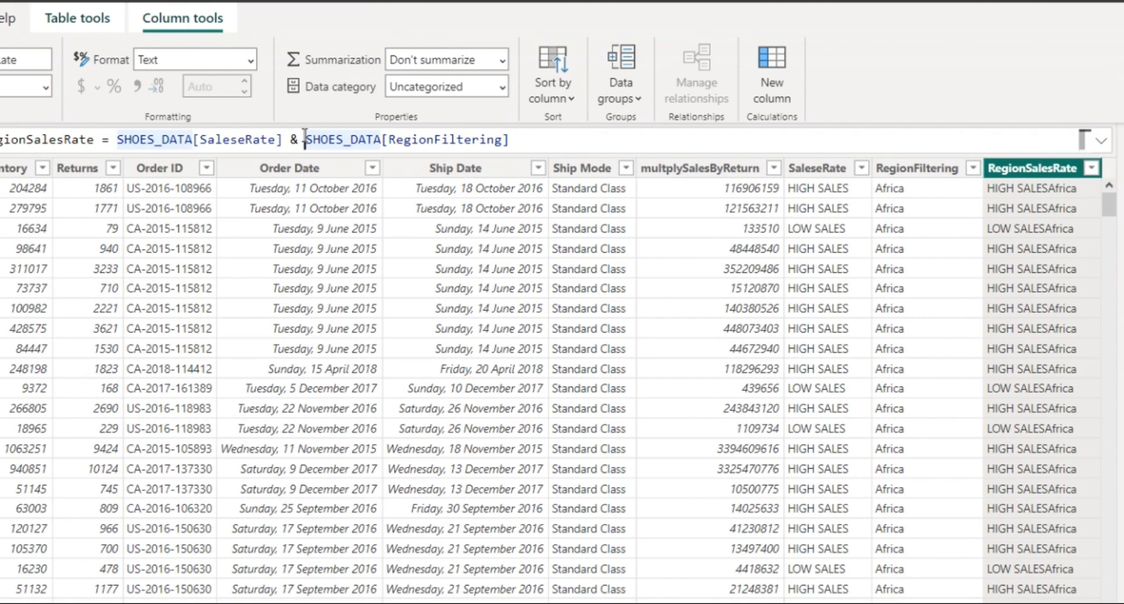
pyautogui.write('"" ')
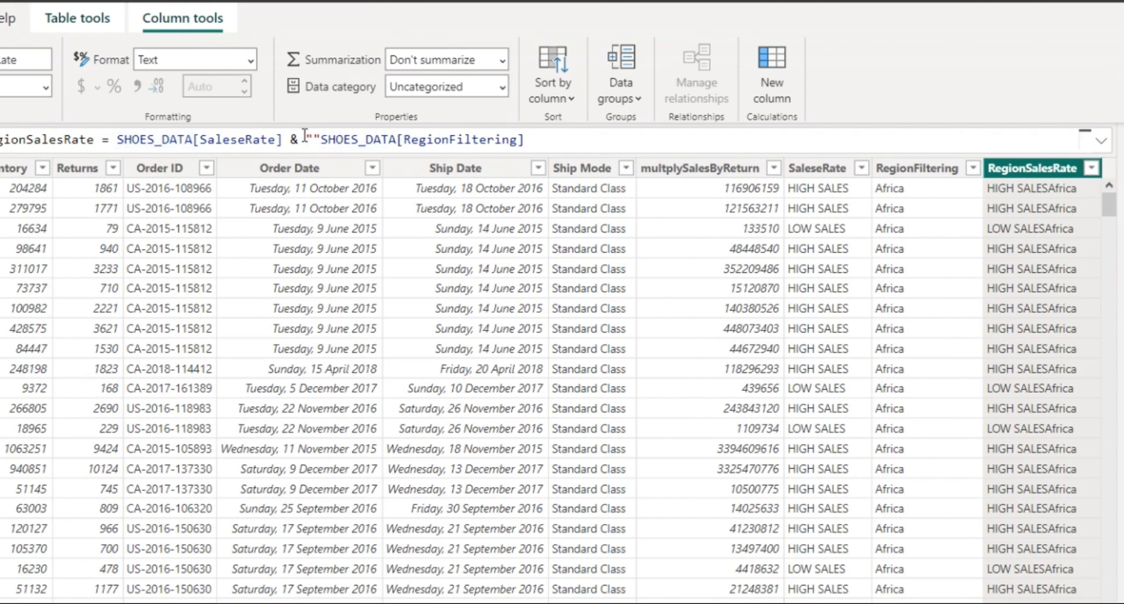
pyautogui.write('&')
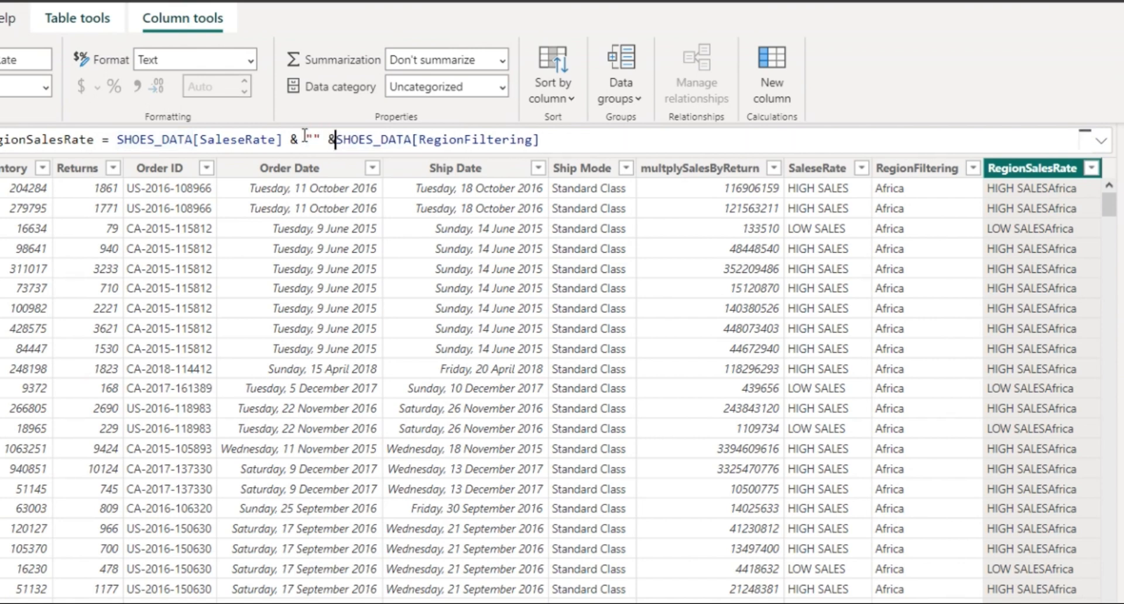
pyautogui.click(313, 140)
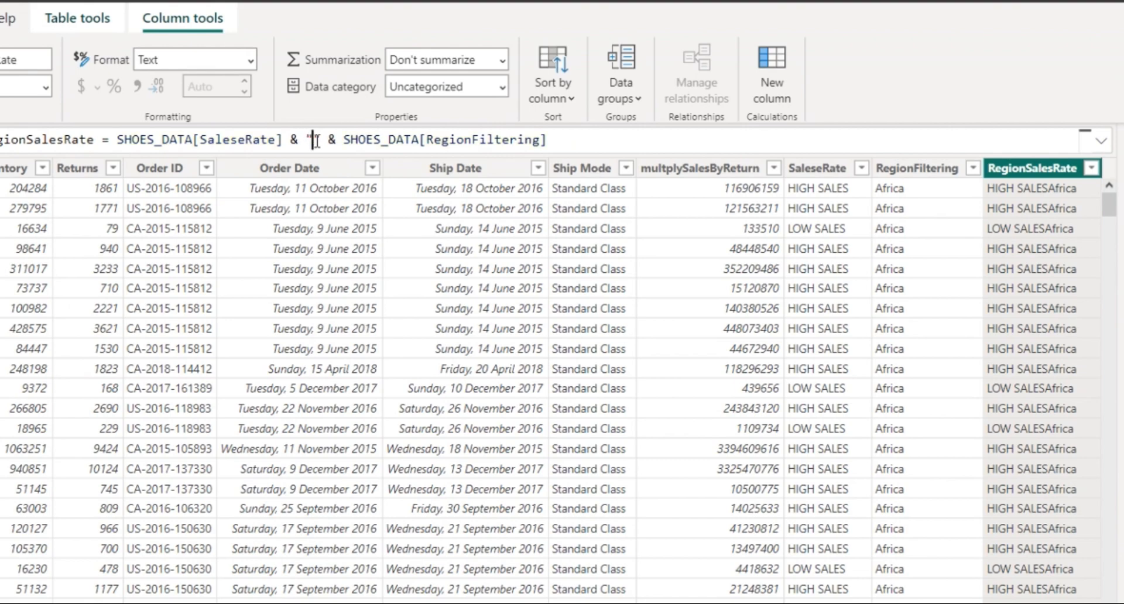
pyautogui.write('-')
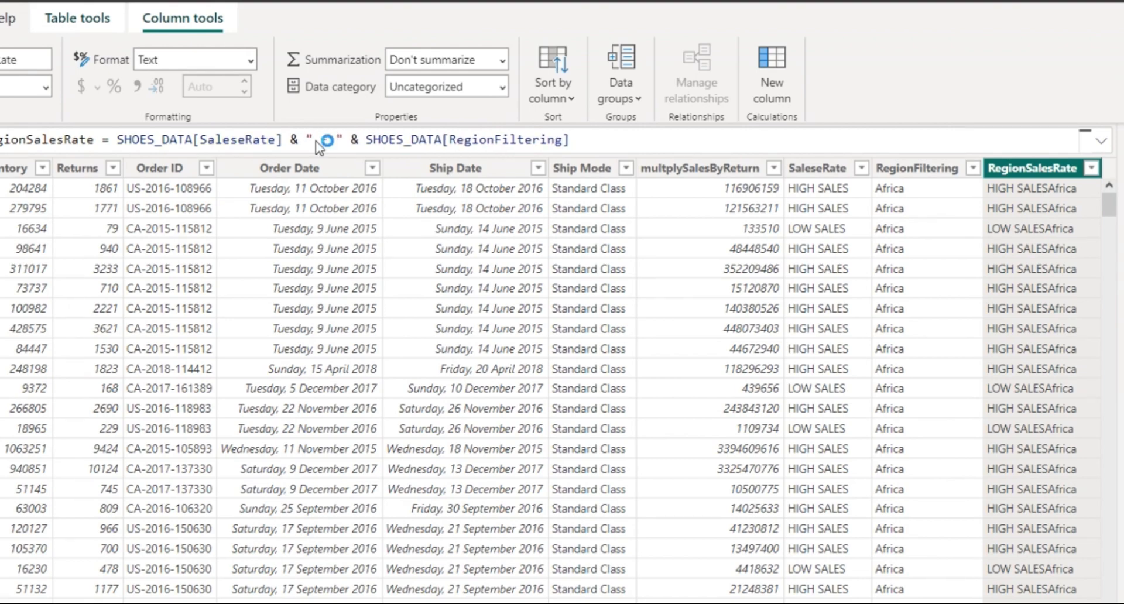
pyautogui.press('Return')
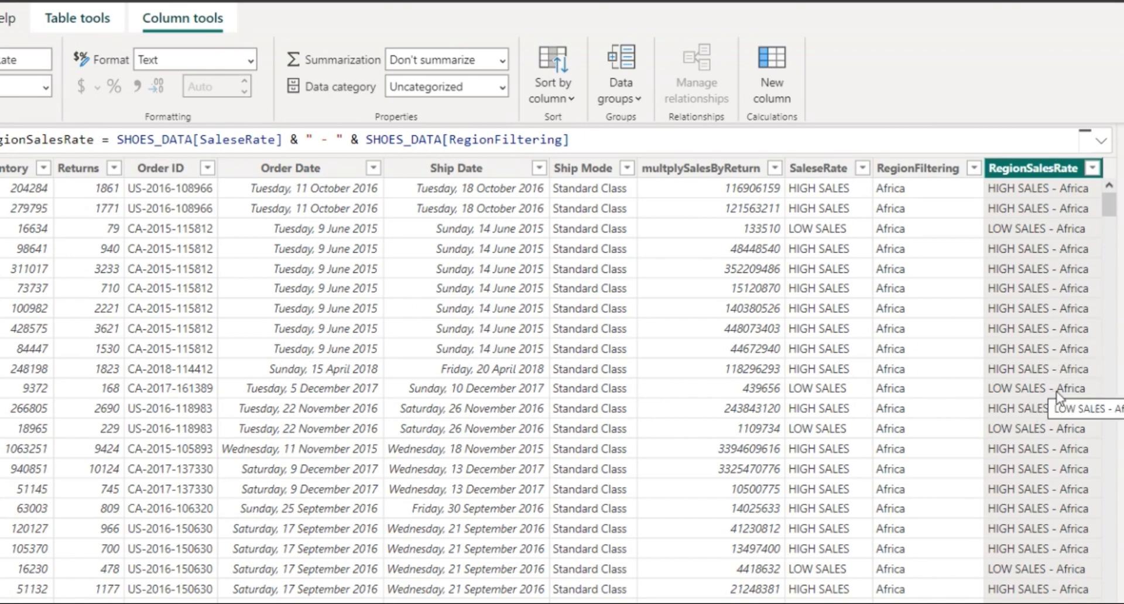
pyautogui.scroll(-12, 1035, 434)
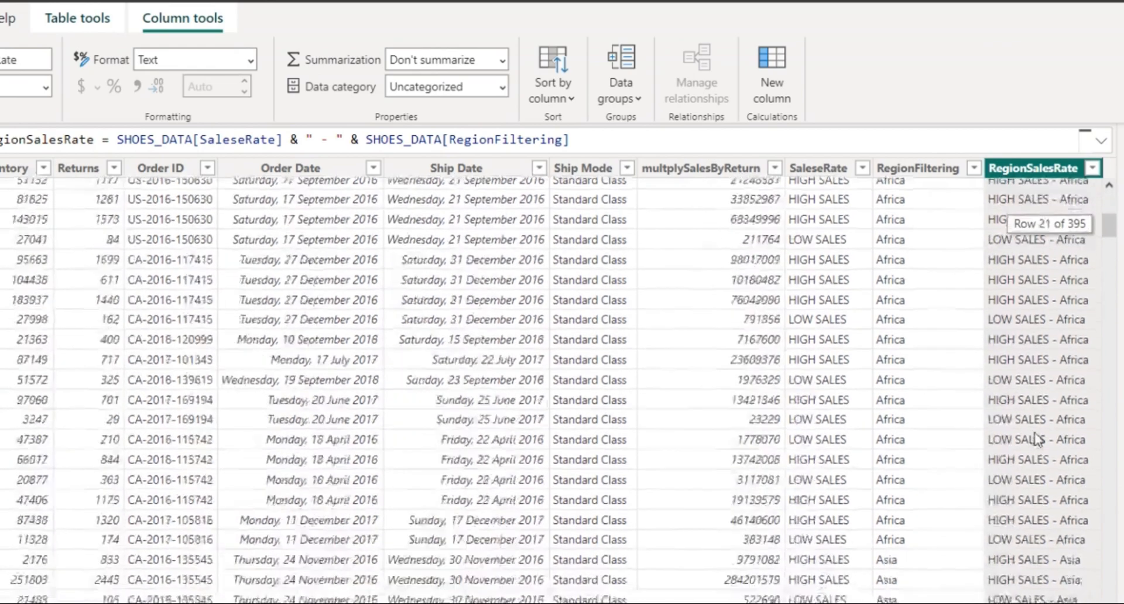
pyautogui.scroll(-7, 1036, 436)
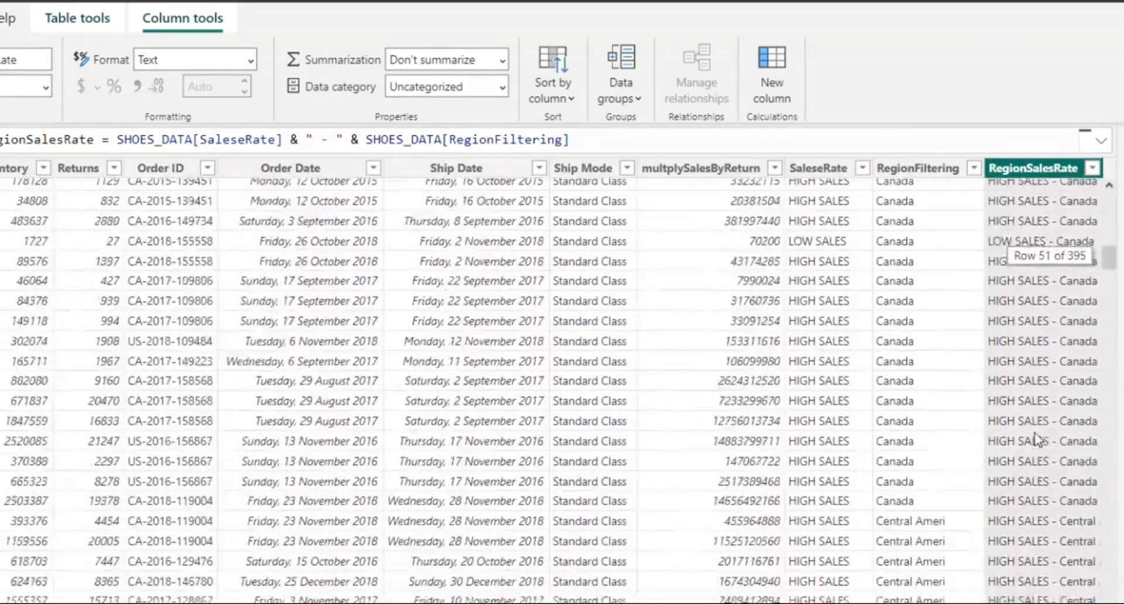
pyautogui.scroll(-2, 1035, 434)
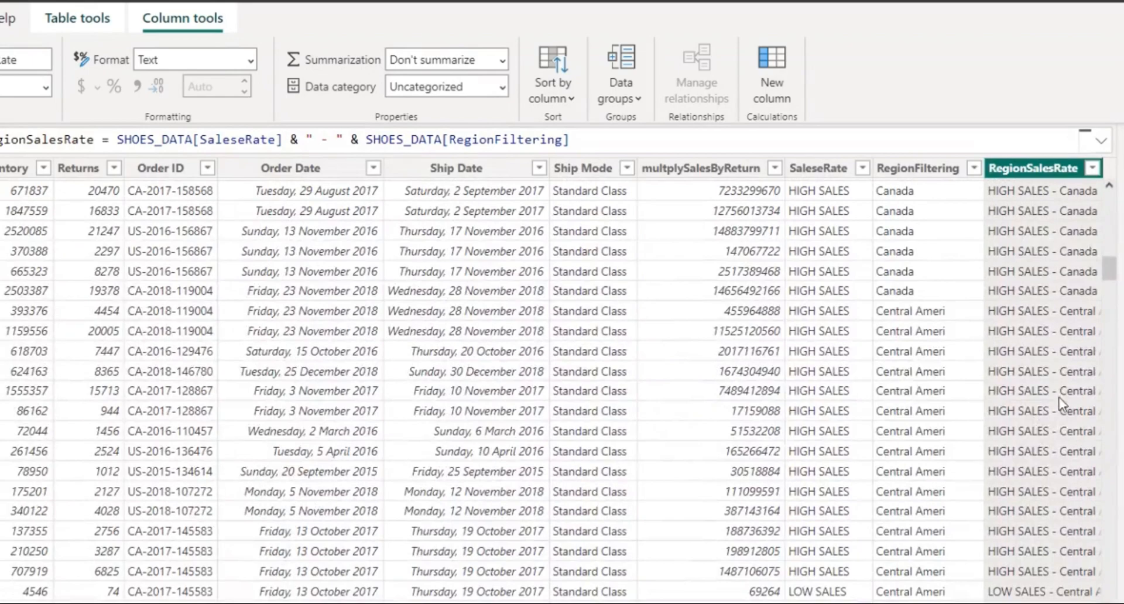
pyautogui.scroll(20, 1059, 449)
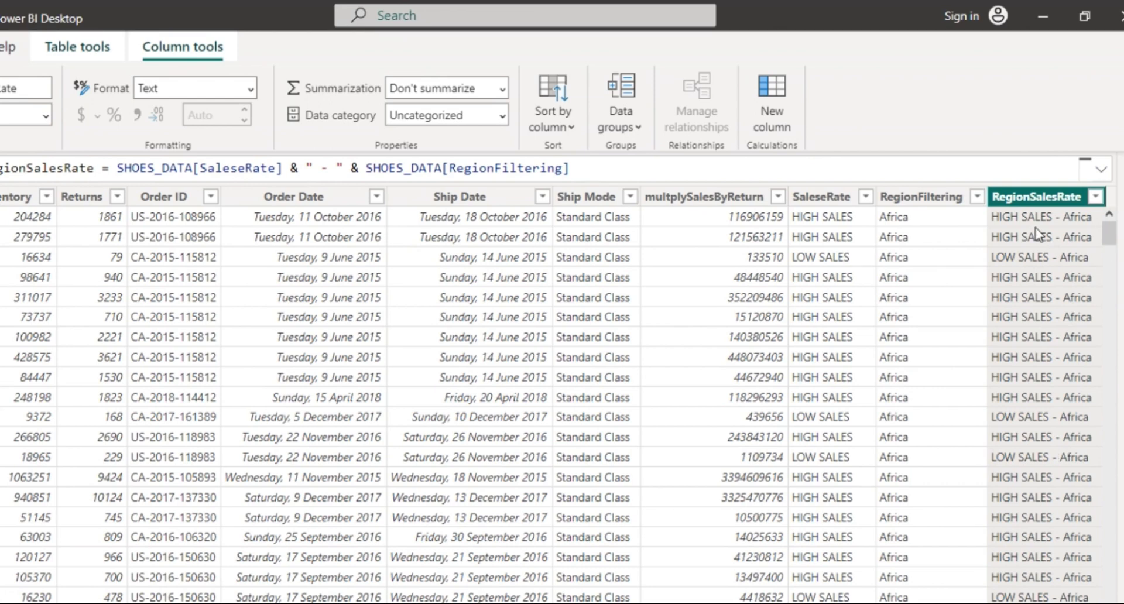
pyautogui.click(768, 111)
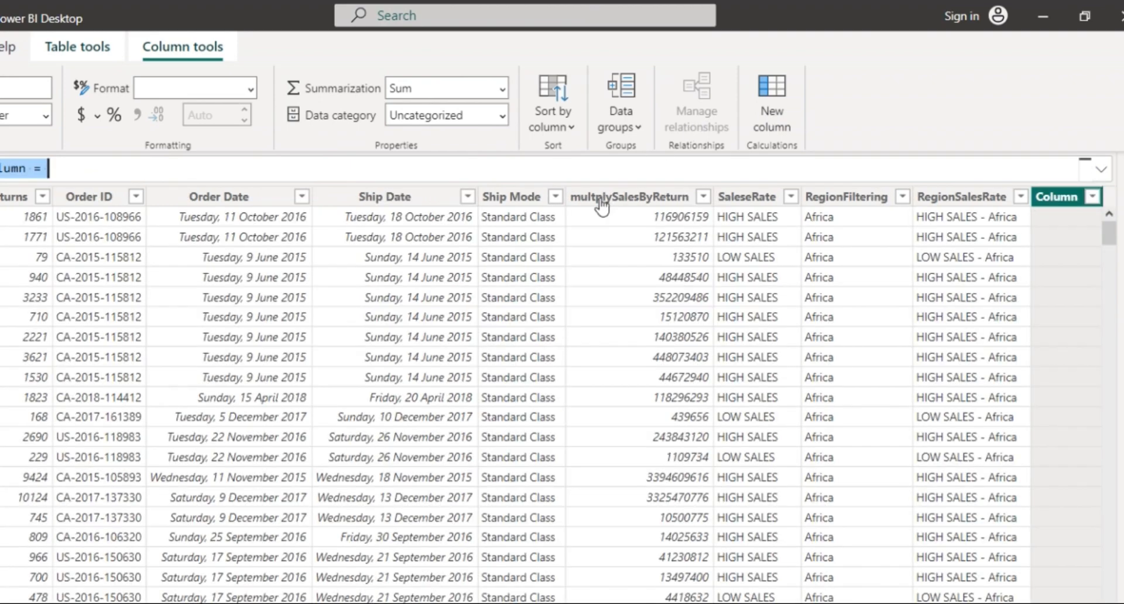
pyautogui.hscroll(-2, 587, 215)
pyautogui.hscroll(-1, 587, 215)
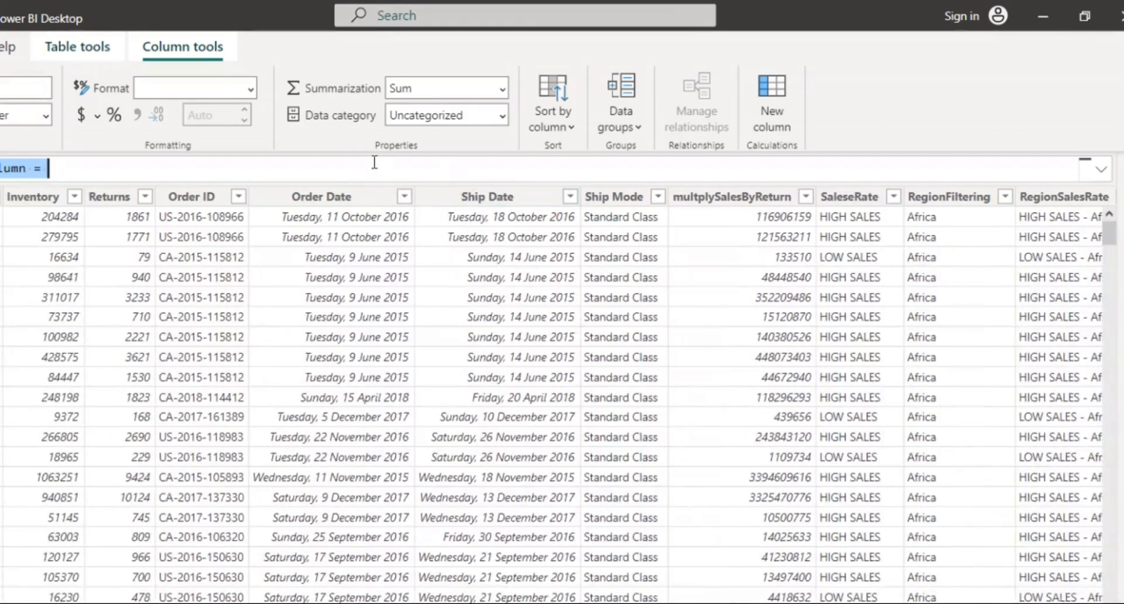
pyautogui.scroll(-5, 440, 160)
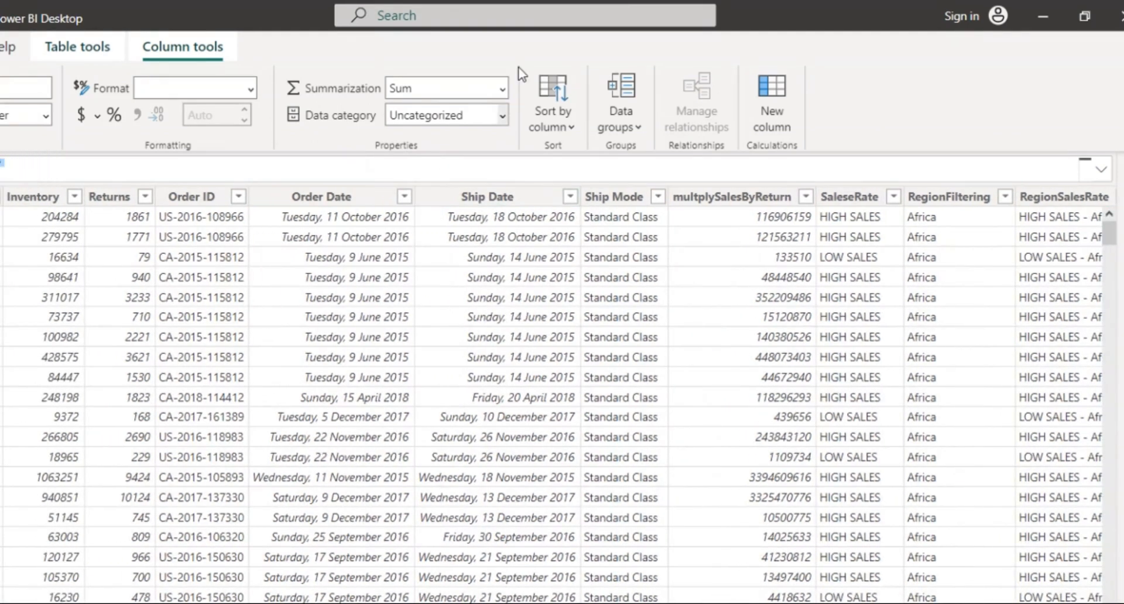
pyautogui.hscroll(2, 459, 263)
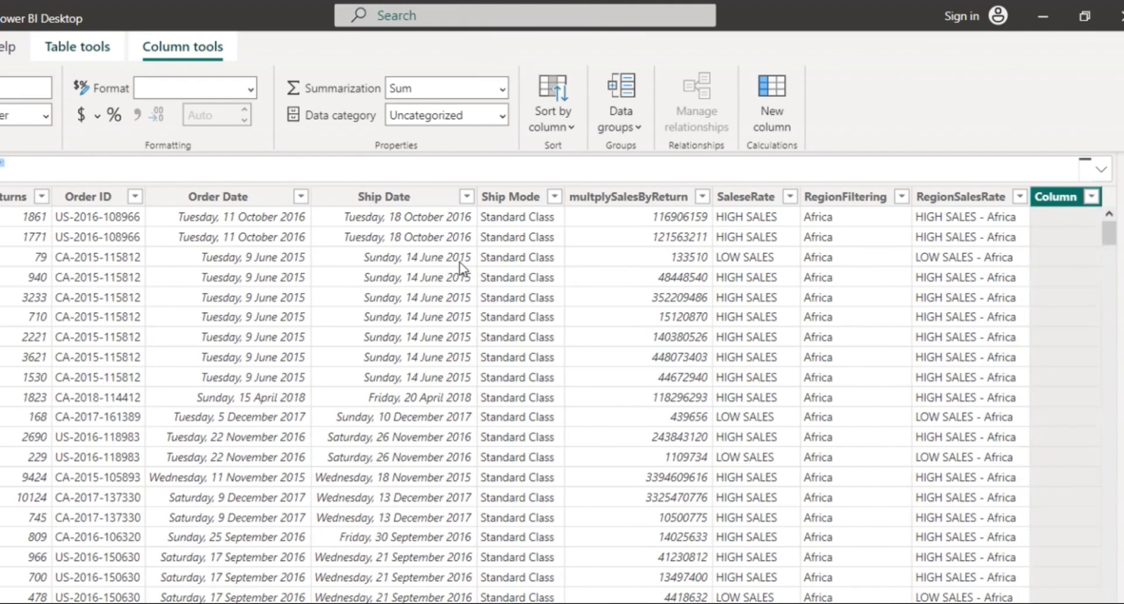
pyautogui.hscroll(-7, 459, 262)
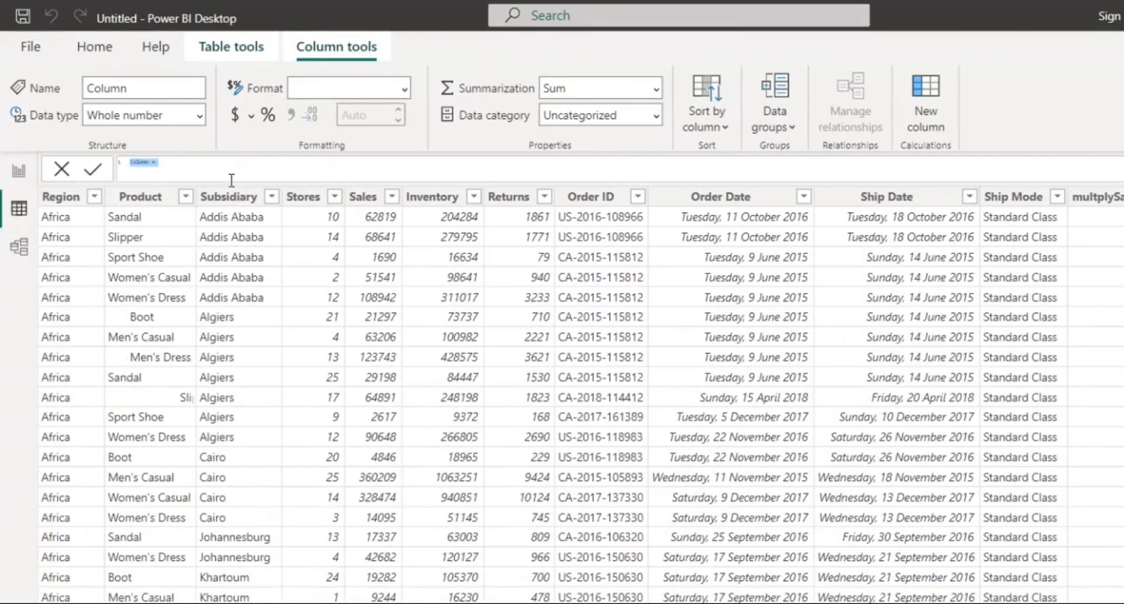
pyautogui.scroll(5, 232, 180)
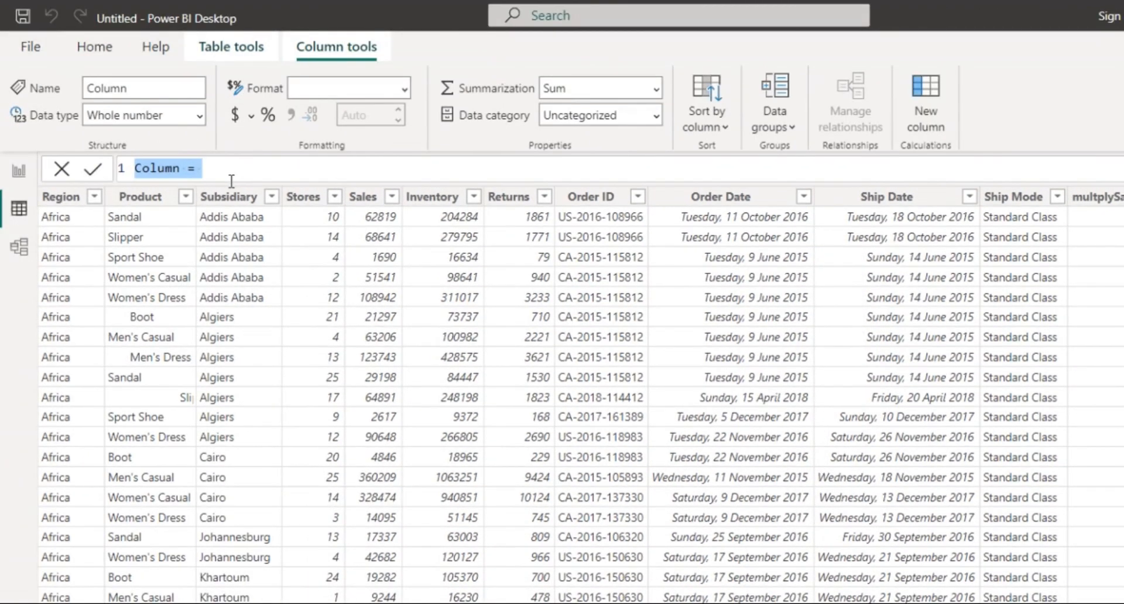
# Replace 'Column =' with 10%discount = if, clearing and retyping after a false start.
pyautogui.click(208, 170)
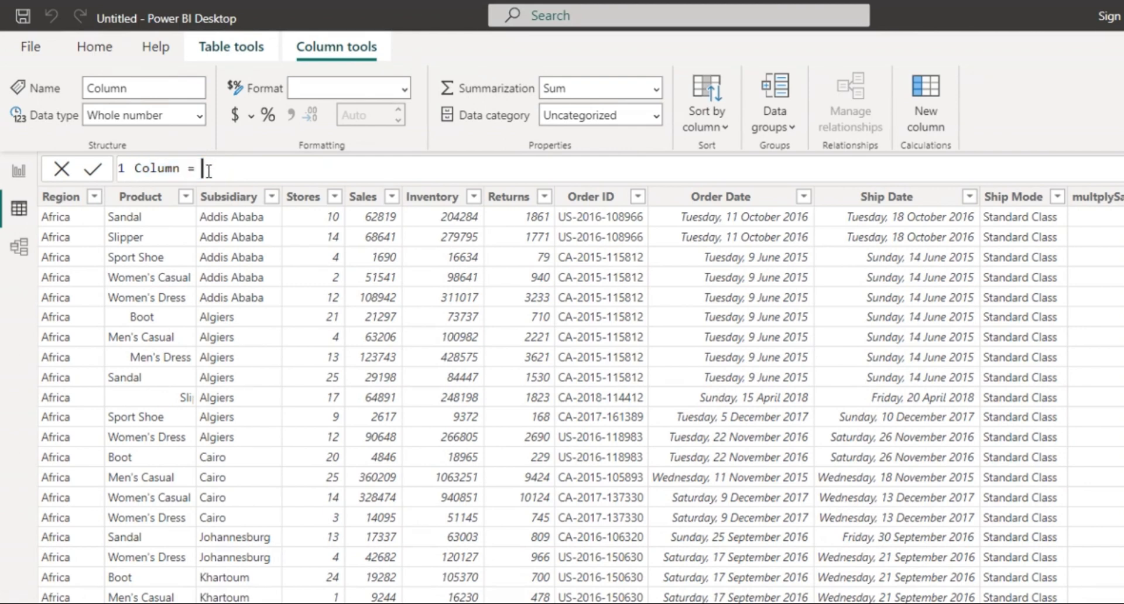
pyautogui.moveTo(208, 170); pyautogui.dragTo(109, 176)
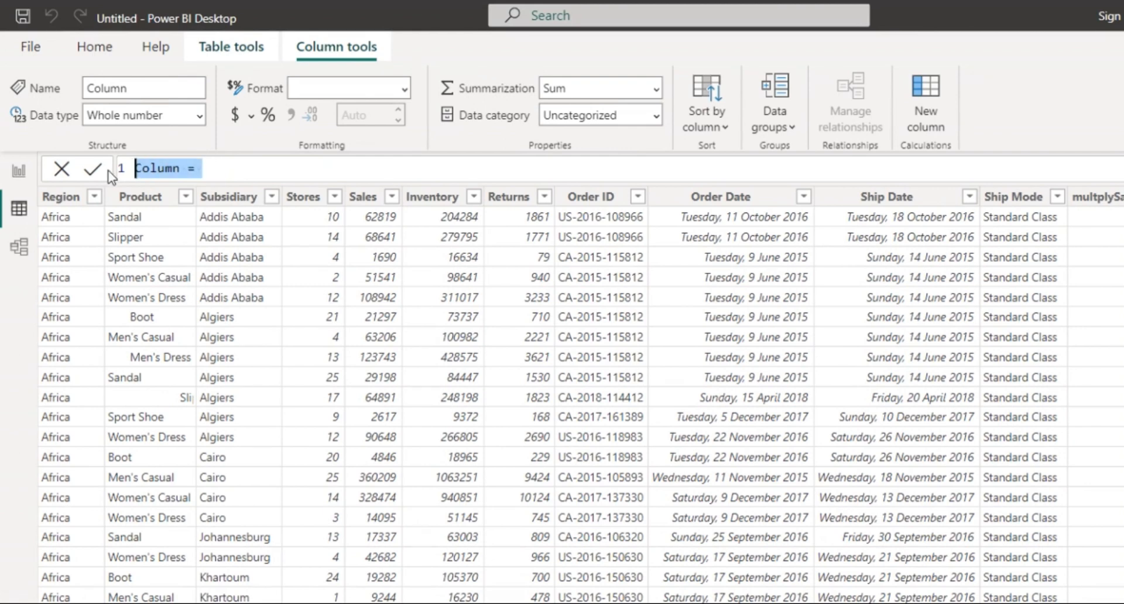
pyautogui.write('10%')
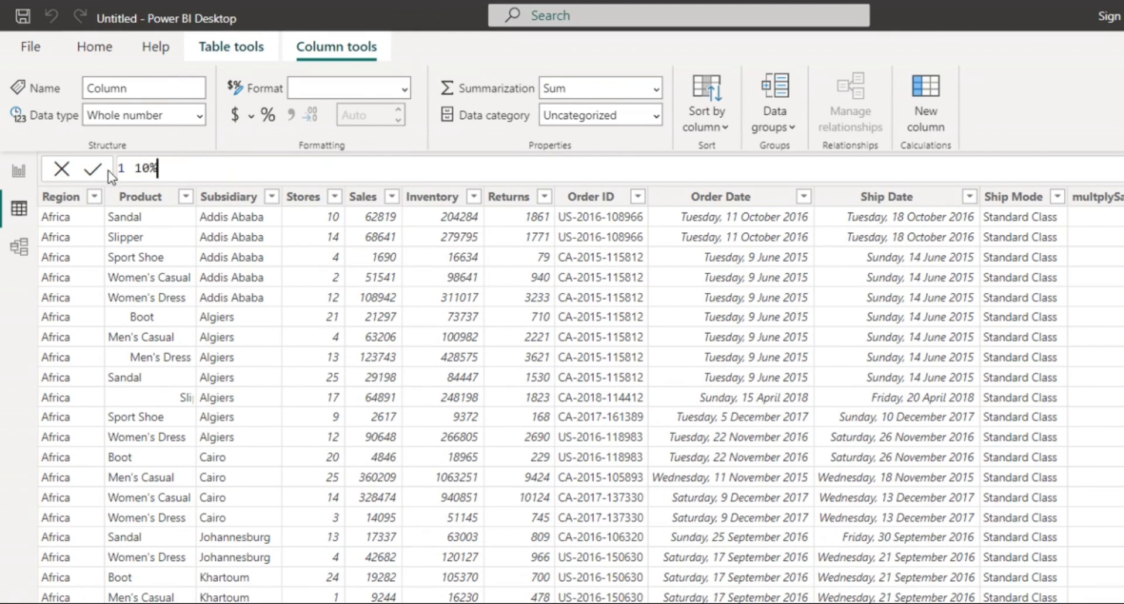
pyautogui.write('Discount = i')
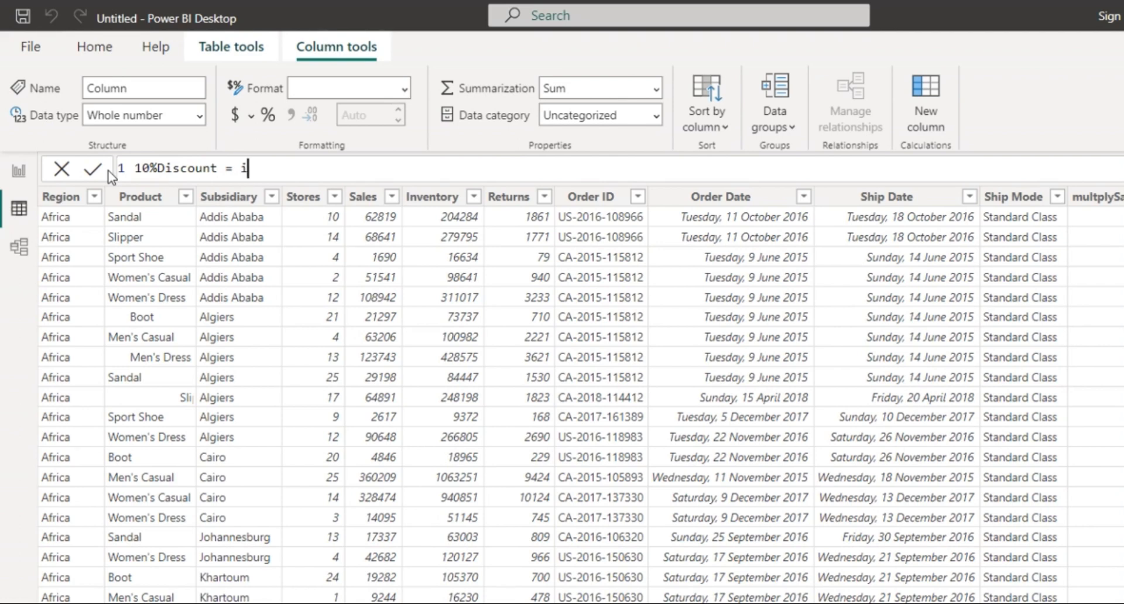
pyautogui.write('f')
pyautogui.press('BackSpace')
pyautogui.press('BackSpace')
pyautogui.write('If')
pyautogui.moveTo(284, 168); pyautogui.dragTo(107, 157)
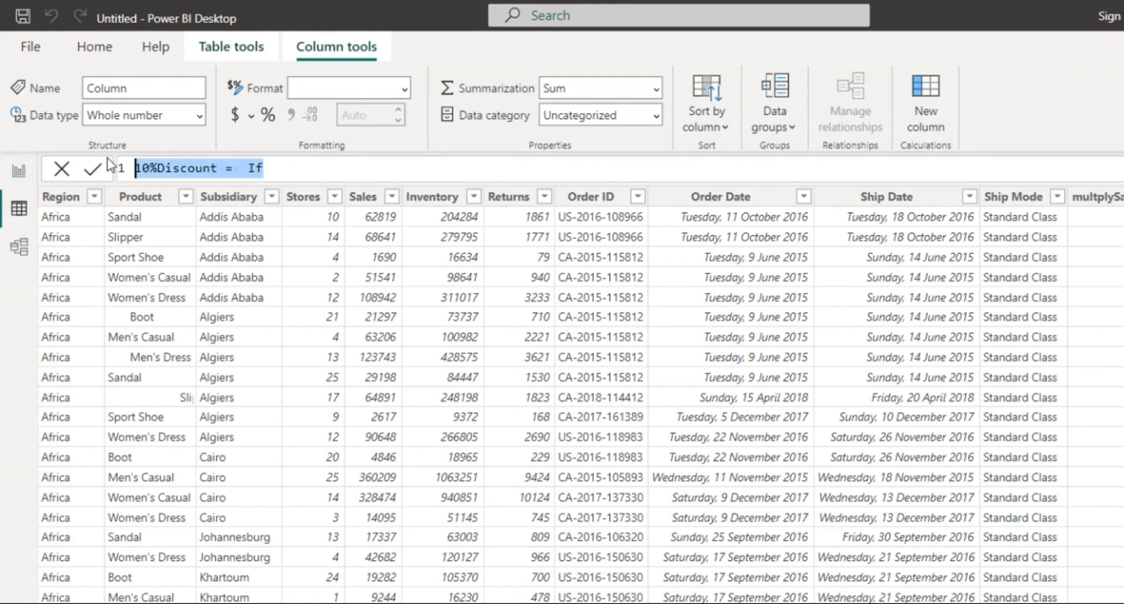
pyautogui.press('BackSpace')
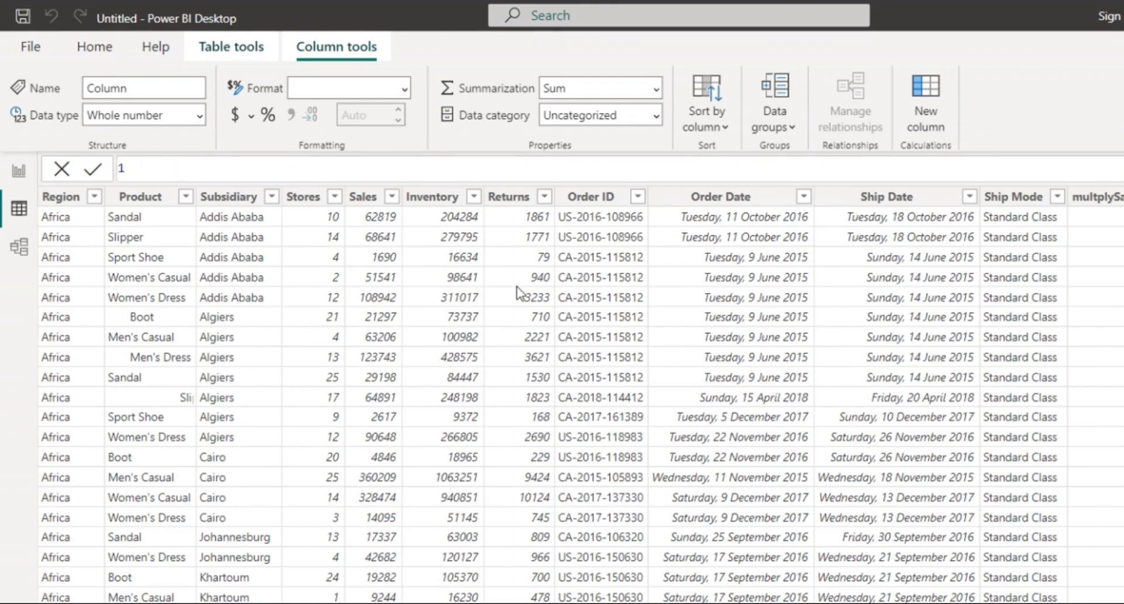
pyautogui.hscroll(5, 519, 289)
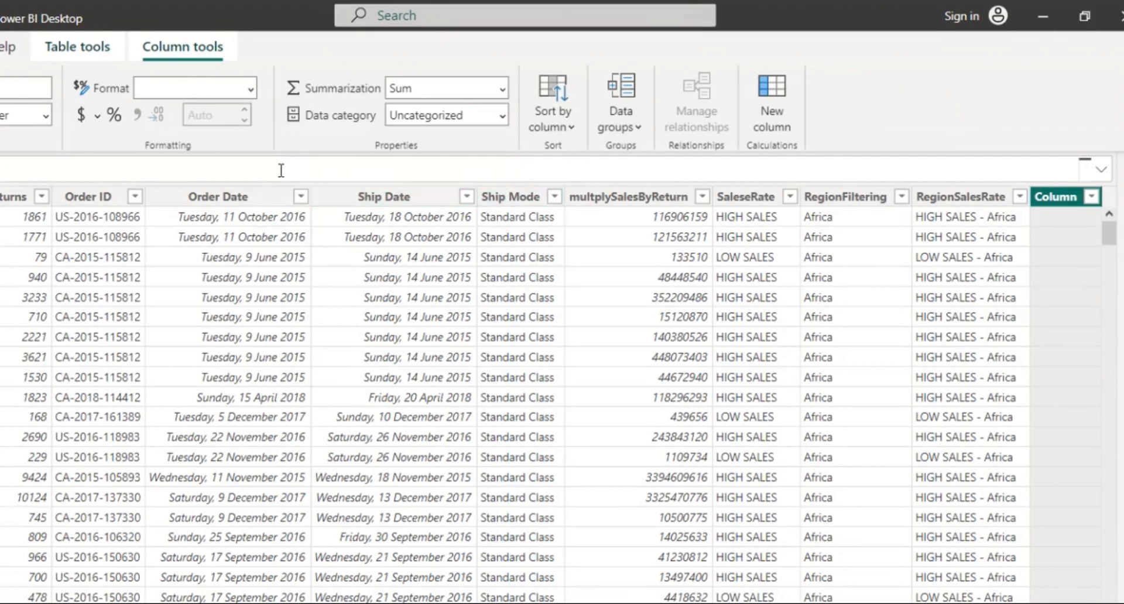
pyautogui.hscroll(-5, 356, 224)
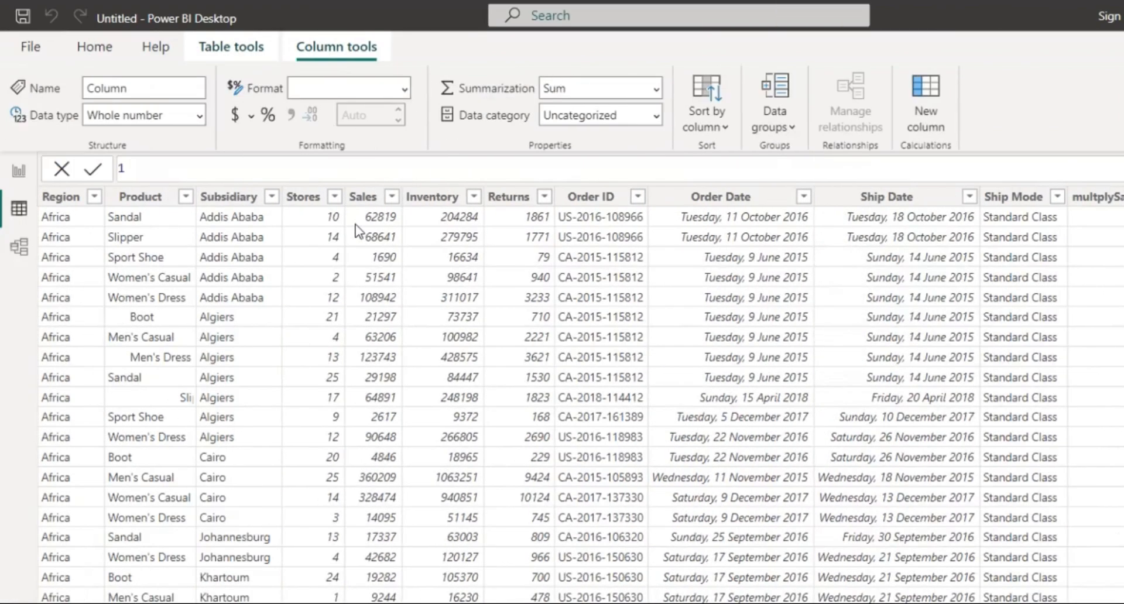
pyautogui.click(166, 168)
pyautogui.write('%')
pyautogui.write('19')
pyautogui.press('BackSpace')
pyautogui.press('BackSpace')
pyautogui.press('BackSpace')
pyautogui.write('10%discount ')
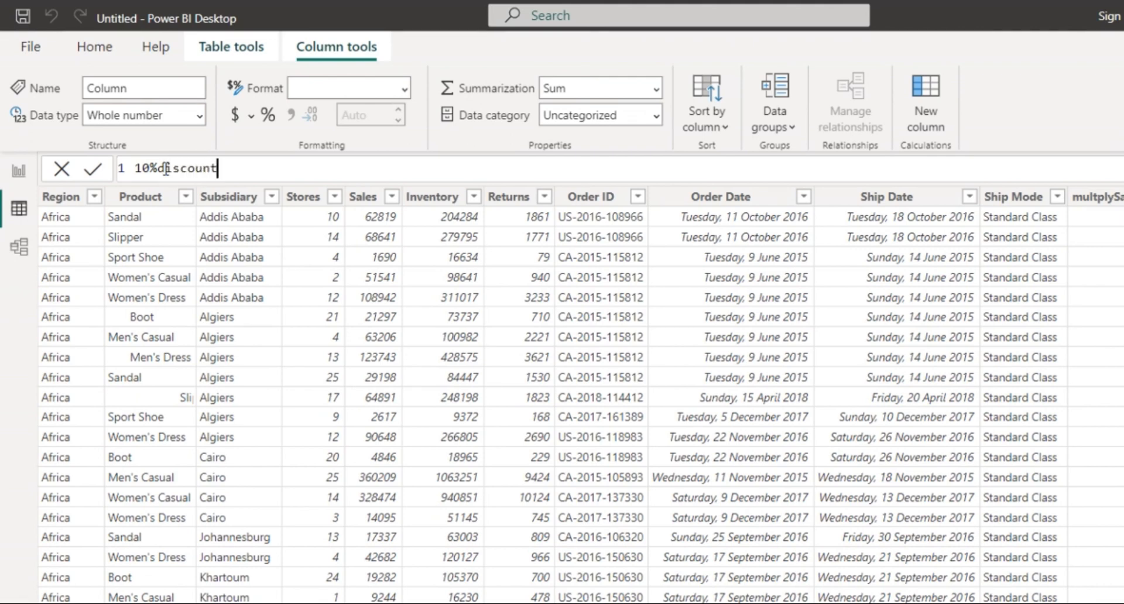
pyautogui.write('= if')
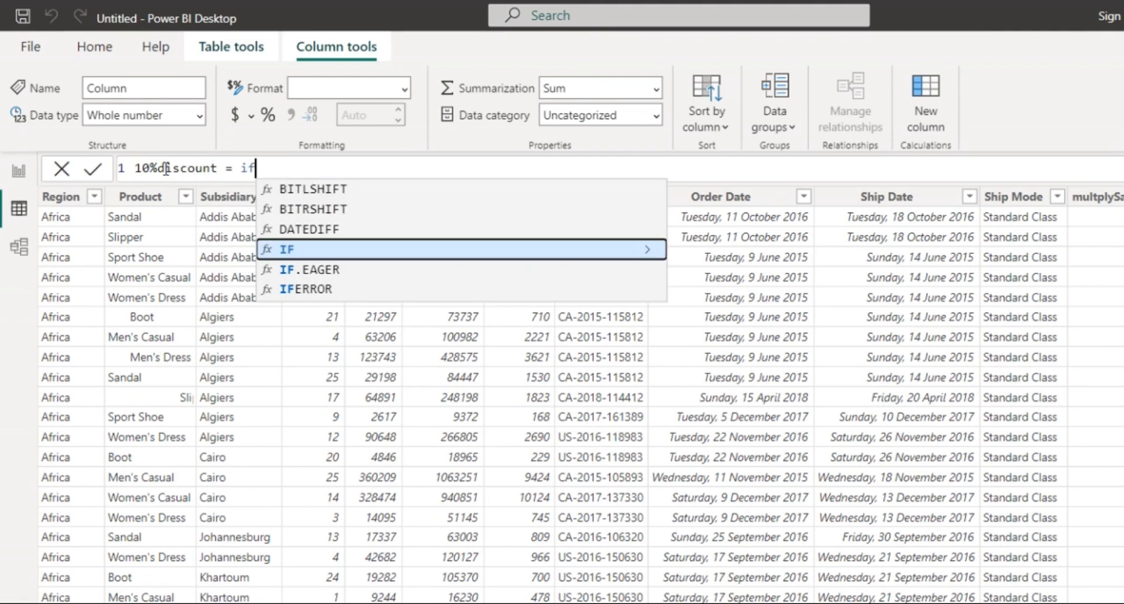
# Complete 10%discount as IF(SHOES_DATA[Sales] >= 10000, SHOES_DATA[Sales]-10) and commit it.
pyautogui.press('Tab')
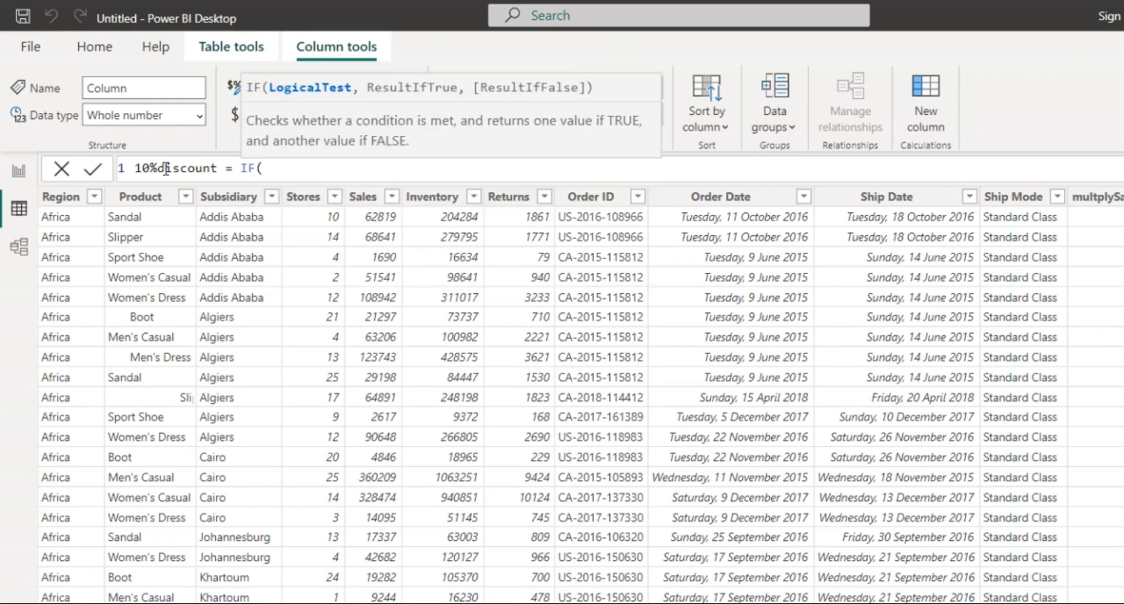
pyautogui.write('SHOES_DATA')
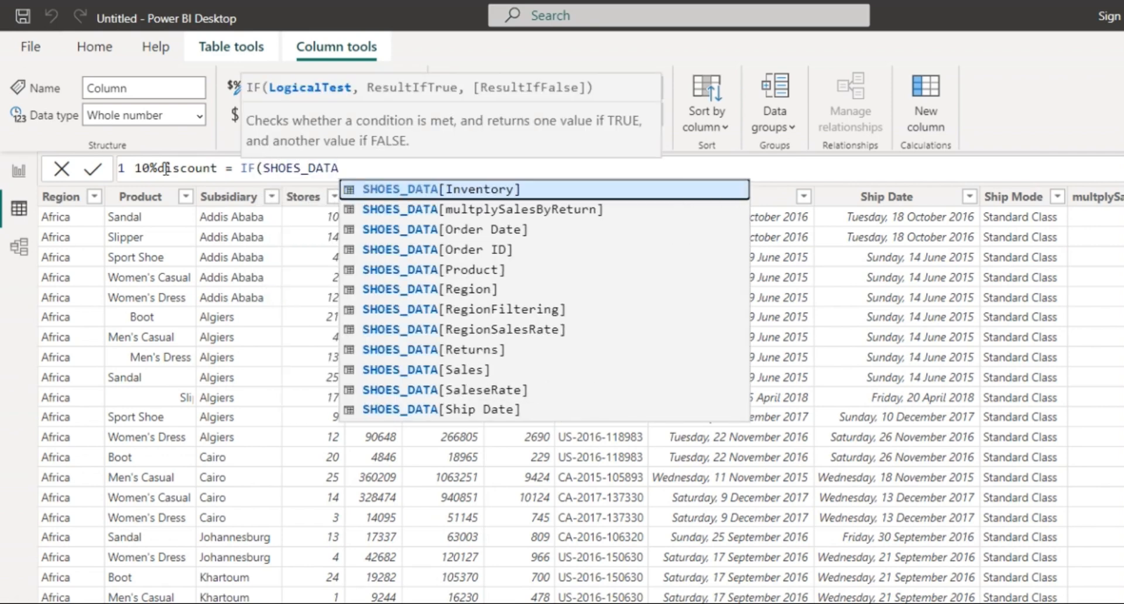
pyautogui.press('Down')
pyautogui.press('Down')
pyautogui.press('Down')
pyautogui.press('Down')
pyautogui.press('Down')
pyautogui.press('Down')
pyautogui.press('Down')
pyautogui.press('Down')
pyautogui.press('Down')
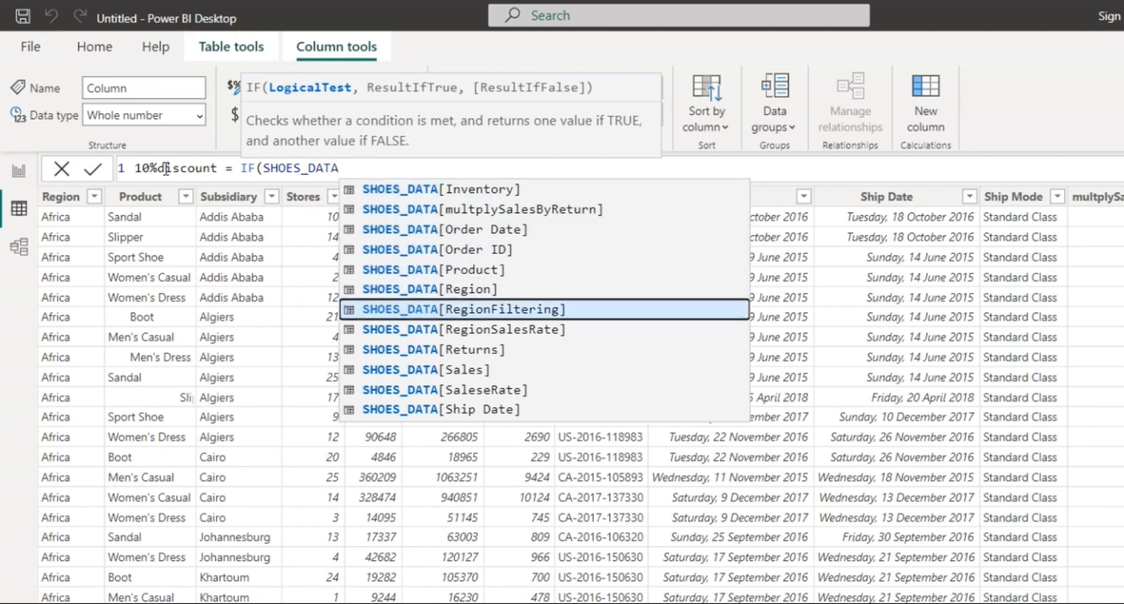
pyautogui.press('Tab')
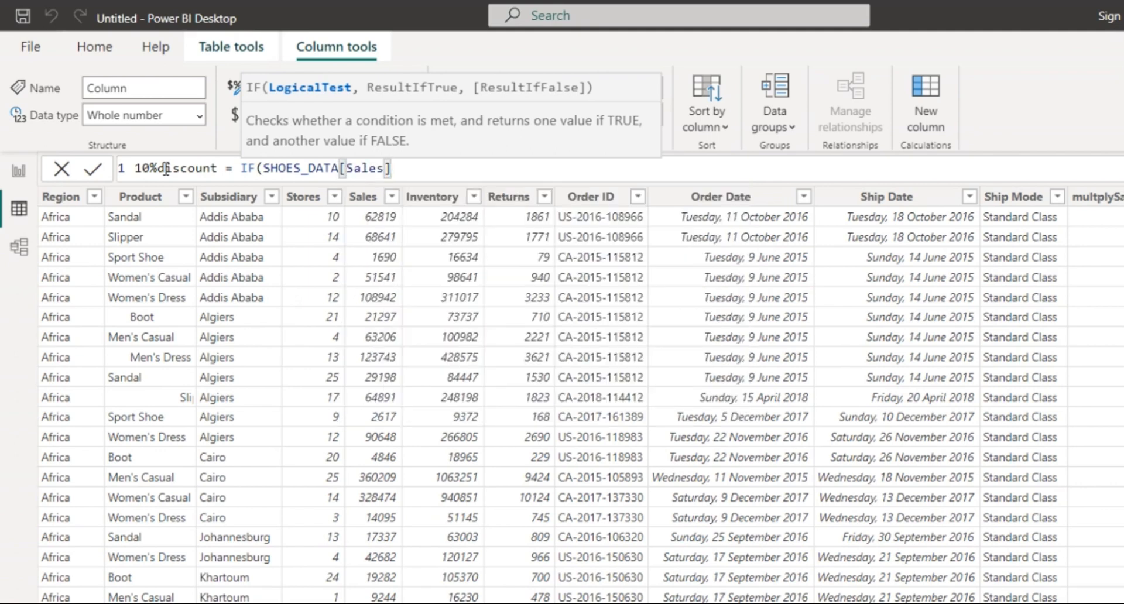
pyautogui.write('>= 10000')
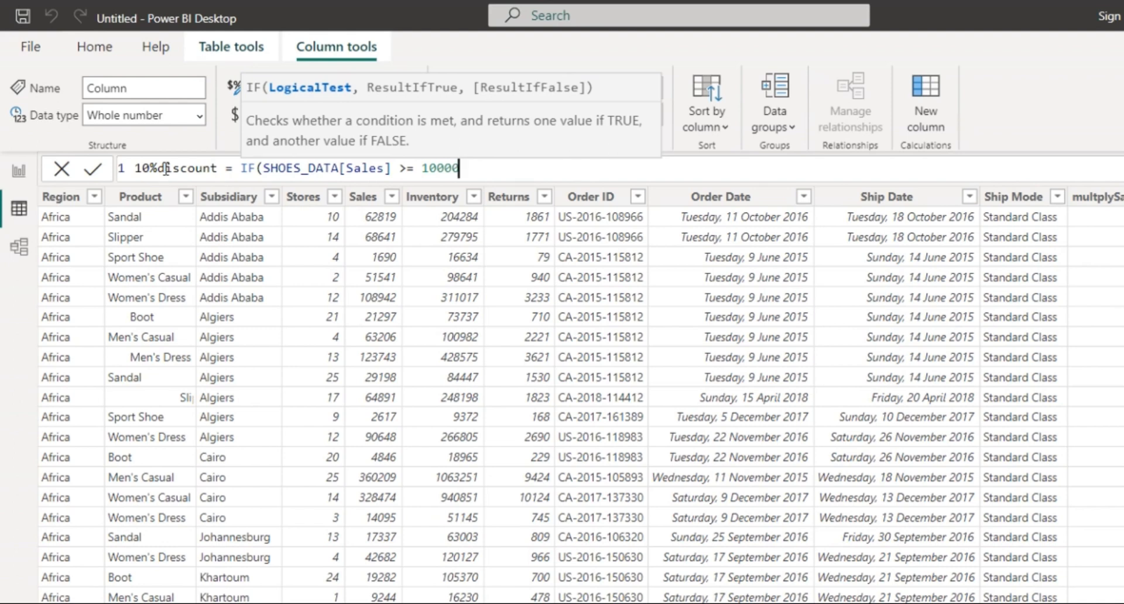
pyautogui.write(', sho')
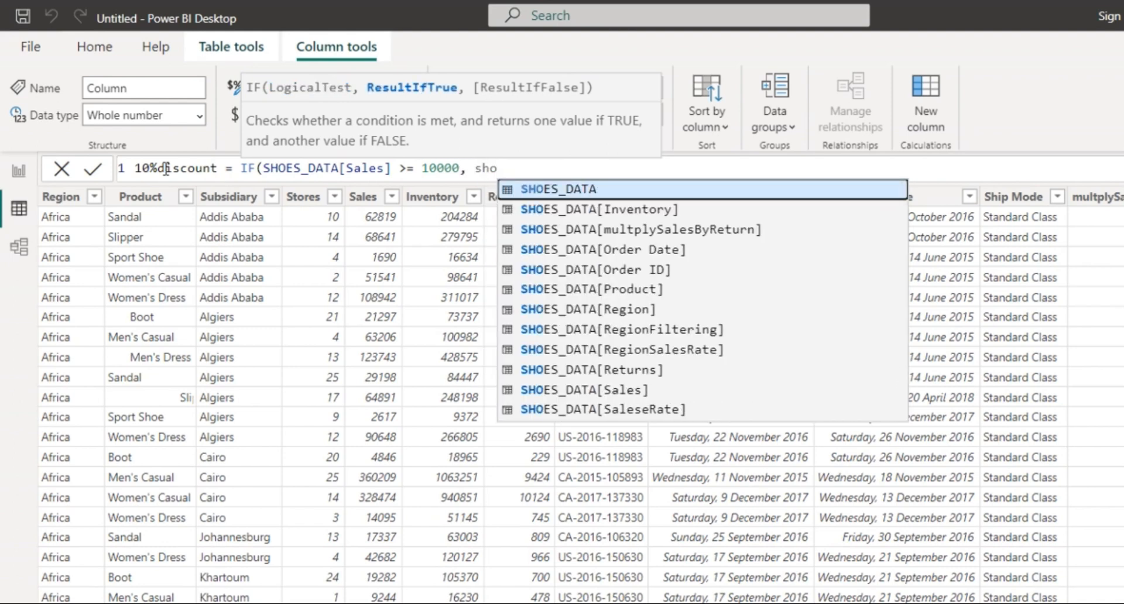
pyautogui.press('Down')
pyautogui.press('Down')
pyautogui.press('Down')
pyautogui.press('Down')
pyautogui.press('Down')
pyautogui.press('Down')
pyautogui.press('Down')
pyautogui.press('Down')
pyautogui.press('Down')
pyautogui.press('Down')
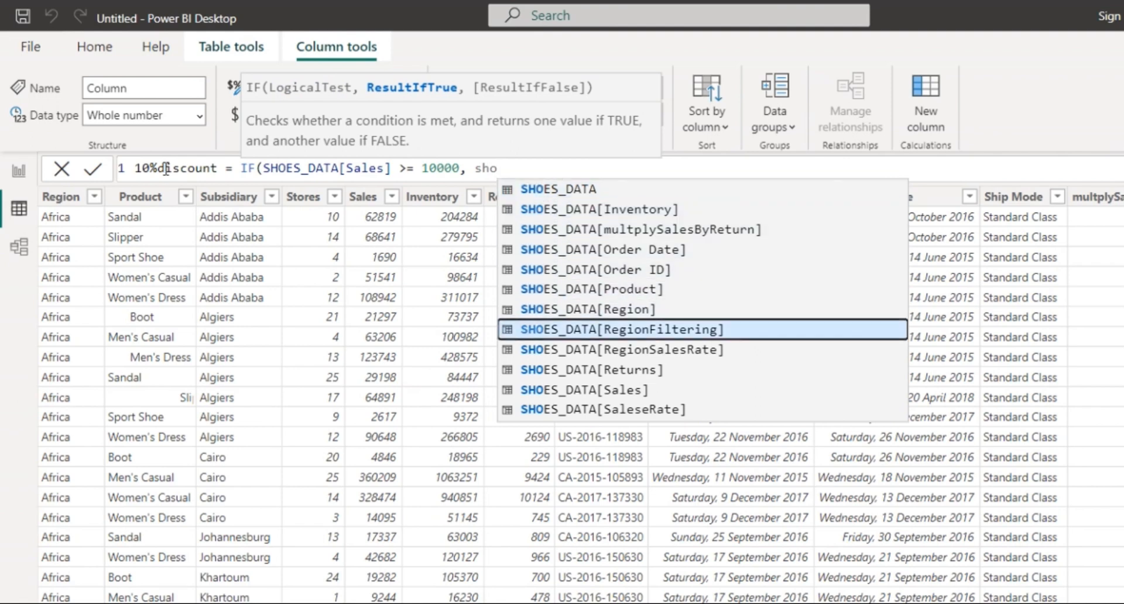
pyautogui.press('Tab')
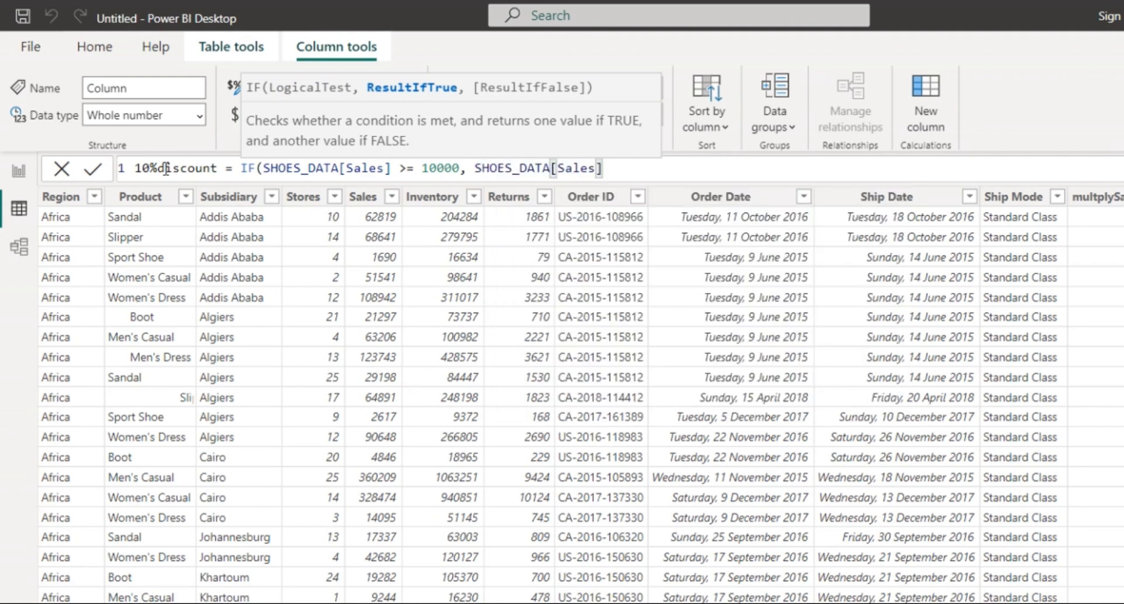
pyautogui.write('-10)')
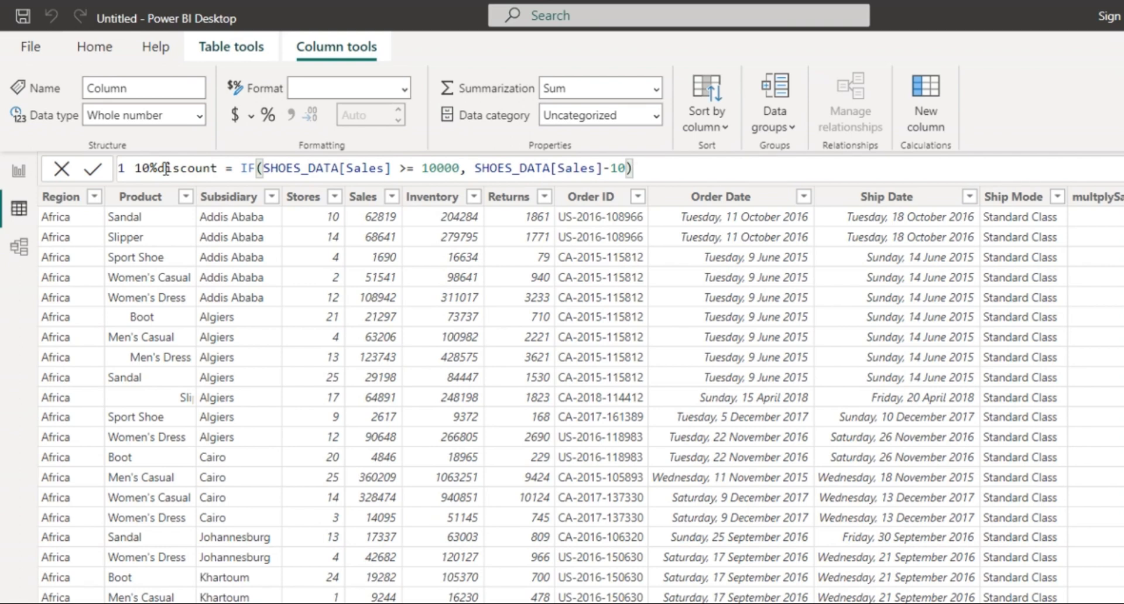
pyautogui.press('Return')
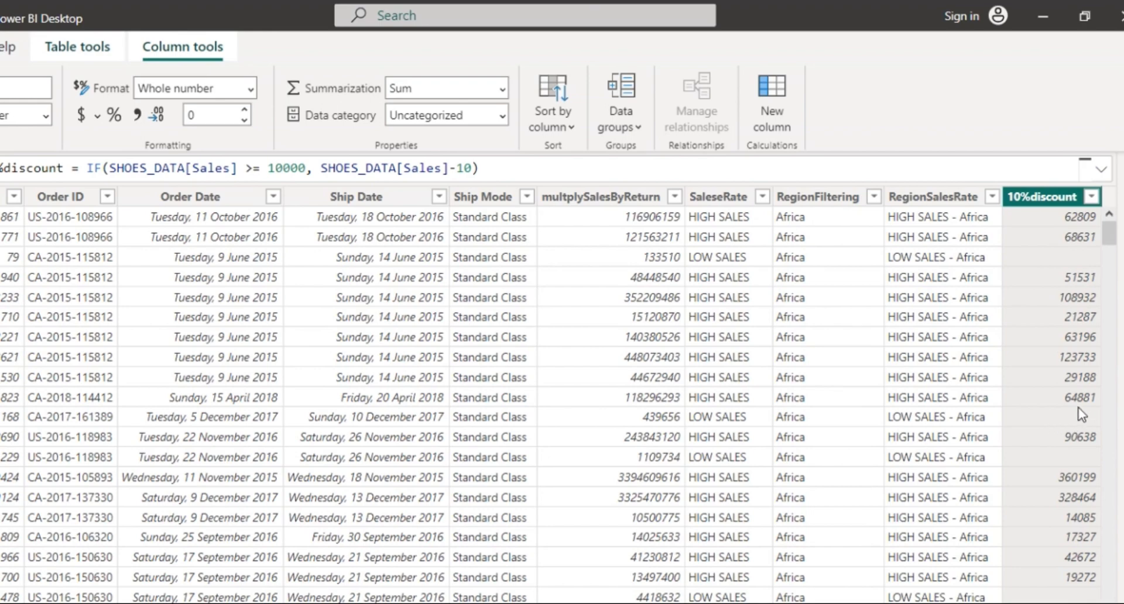
pyautogui.scroll(-5, 1080, 416)
pyautogui.scroll(-7, 1080, 416)
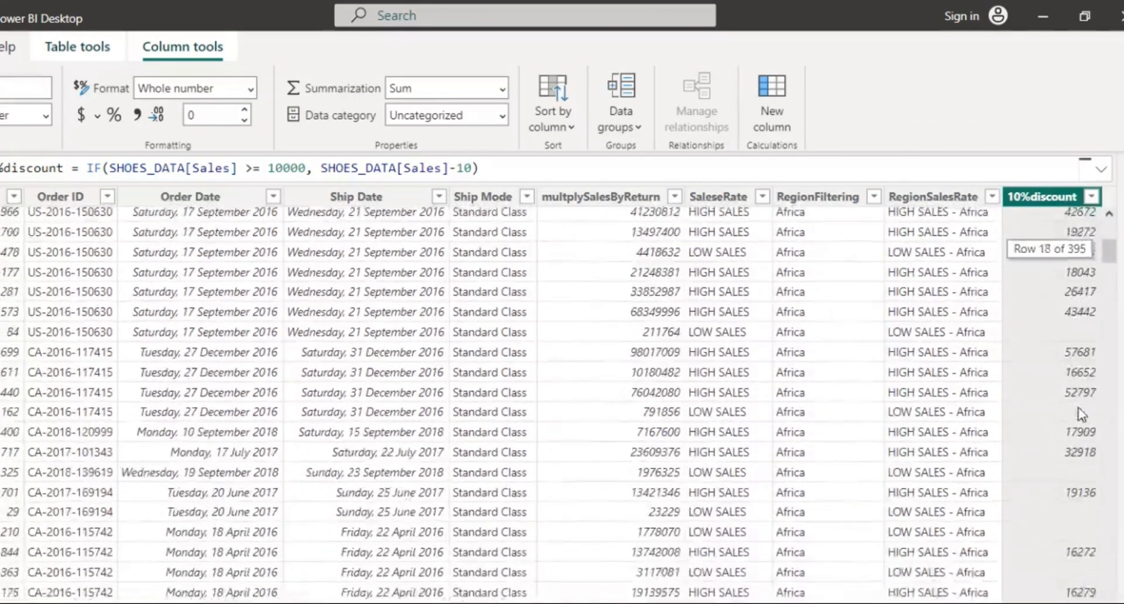
pyautogui.hscroll(-2, 1081, 416)
pyautogui.hscroll(2, 1081, 414)
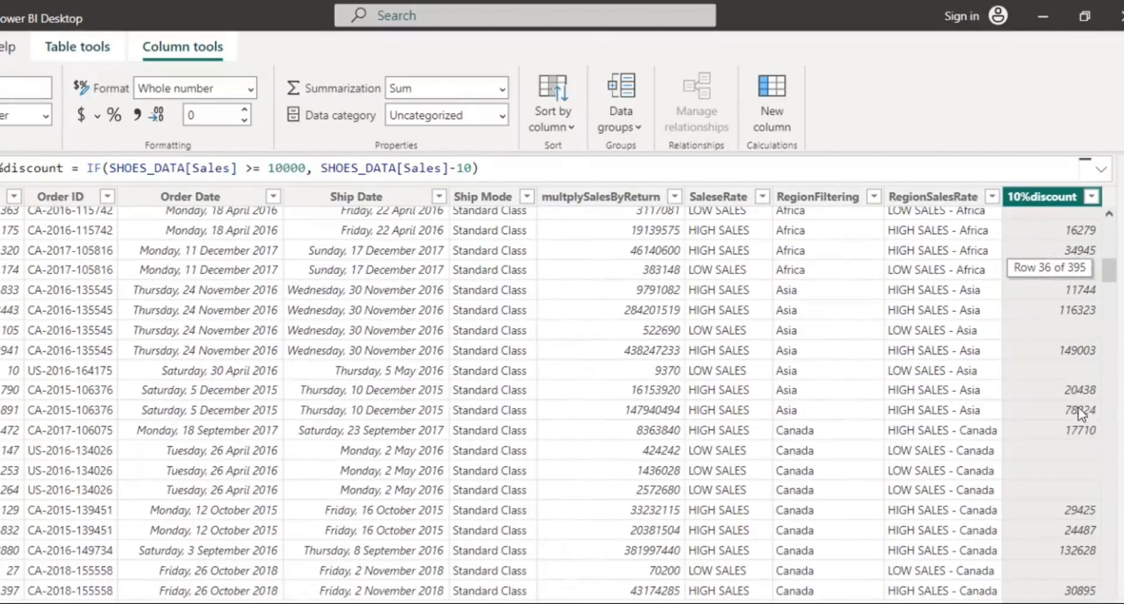
pyautogui.scroll(-9, 1073, 483)
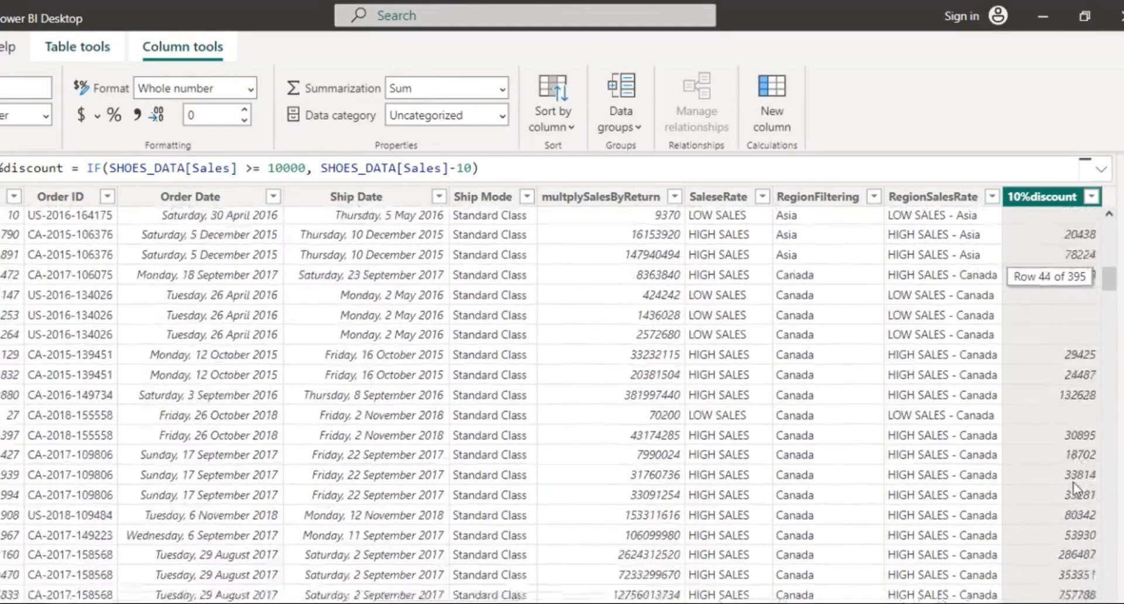
pyautogui.scroll(-4, 1075, 487)
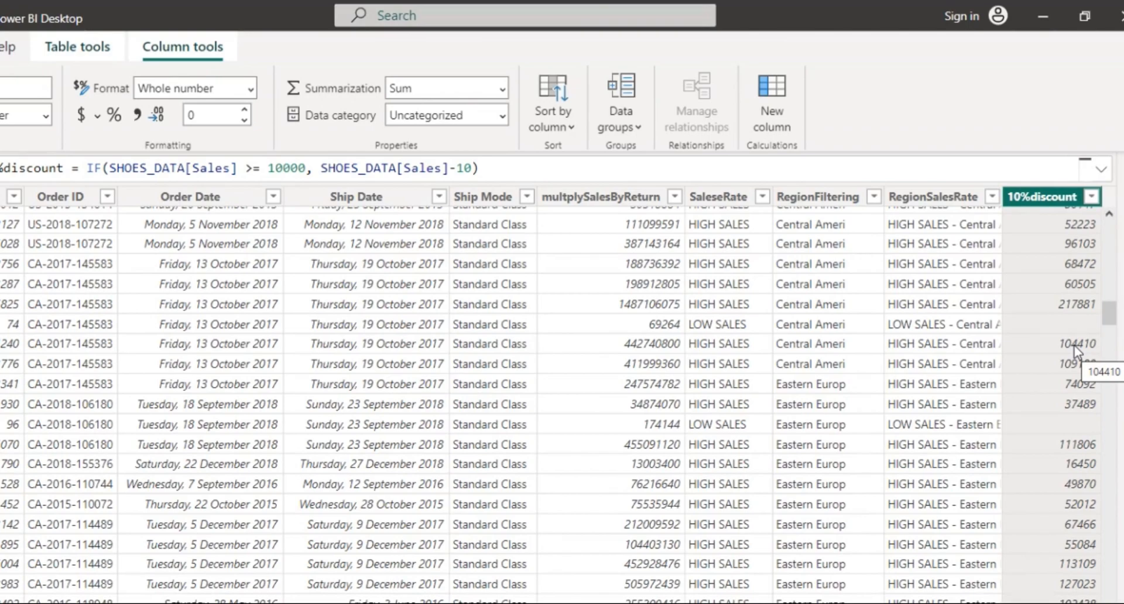
pyautogui.scroll(20, 1074, 345)
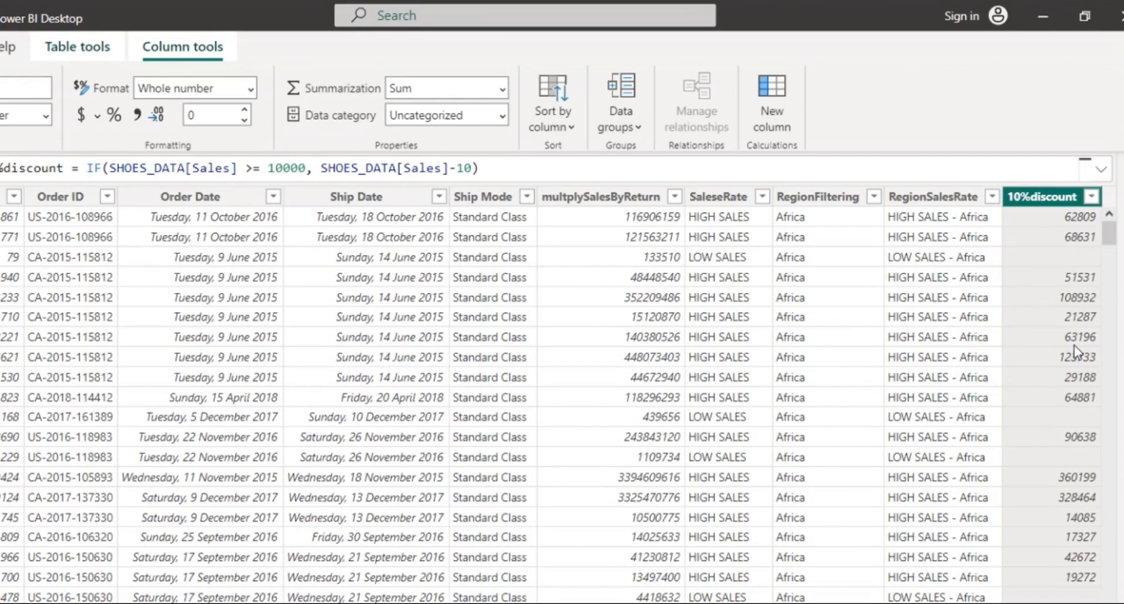
pyautogui.click(780, 112)
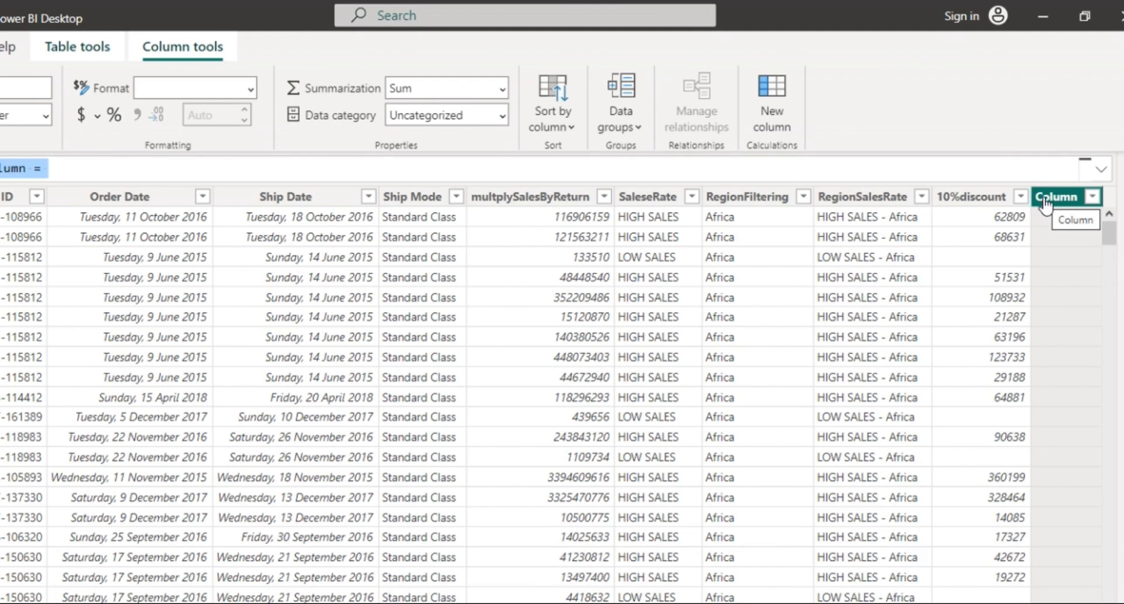
pyautogui.hscroll(-5, 803, 225)
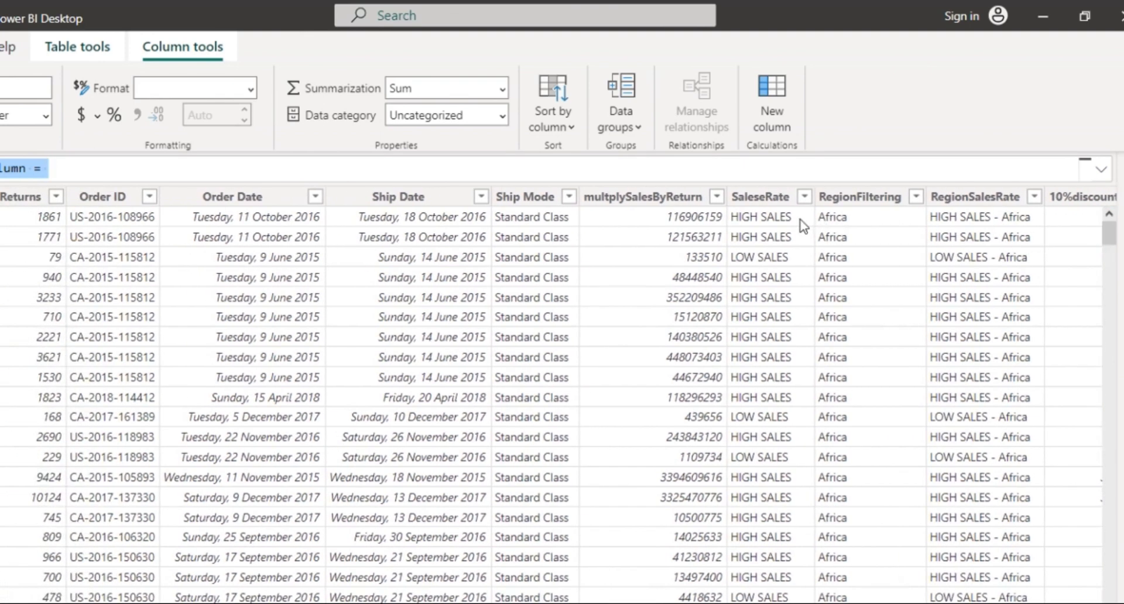
pyautogui.hscroll(-3, 803, 226)
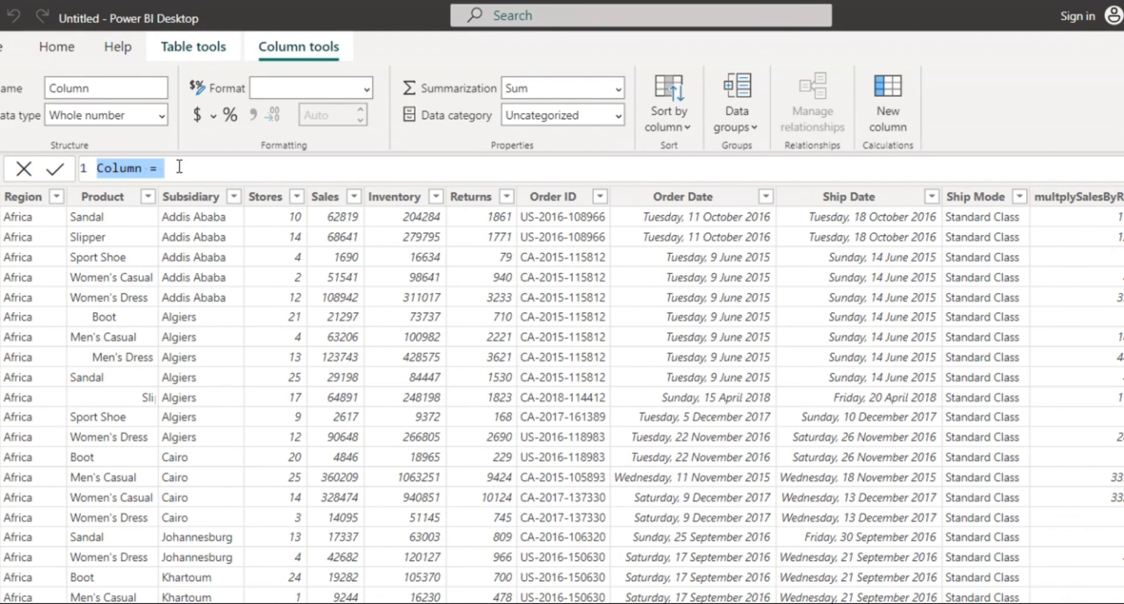
# Start the formula as ShowDiscount = SHOES_DATA[Sales] in the formula bar.
pyautogui.write('Sh')
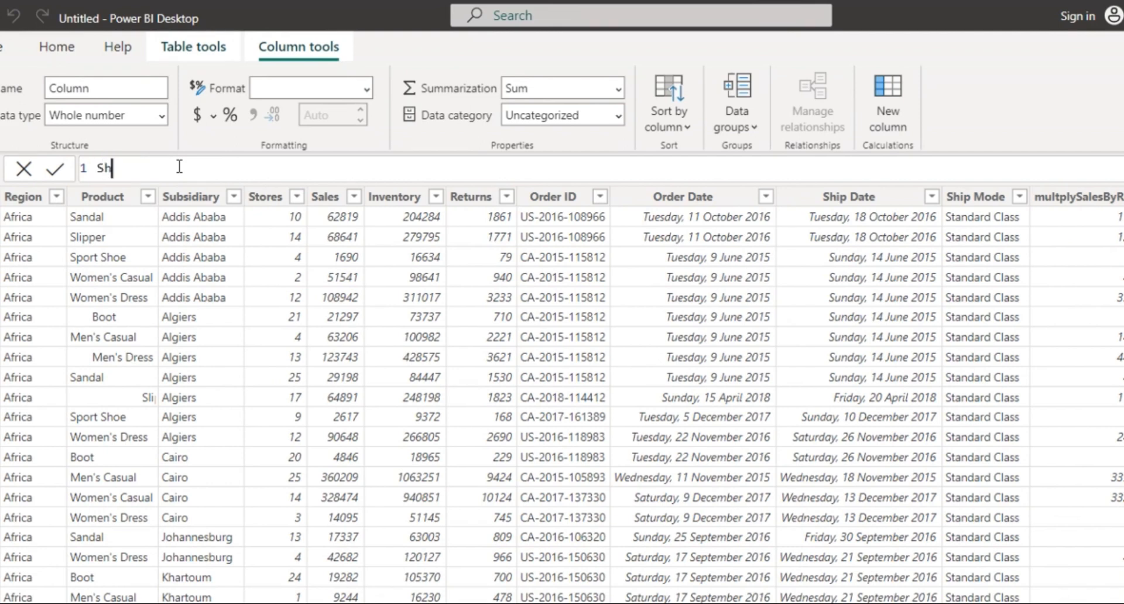
pyautogui.write('owDiscount =')
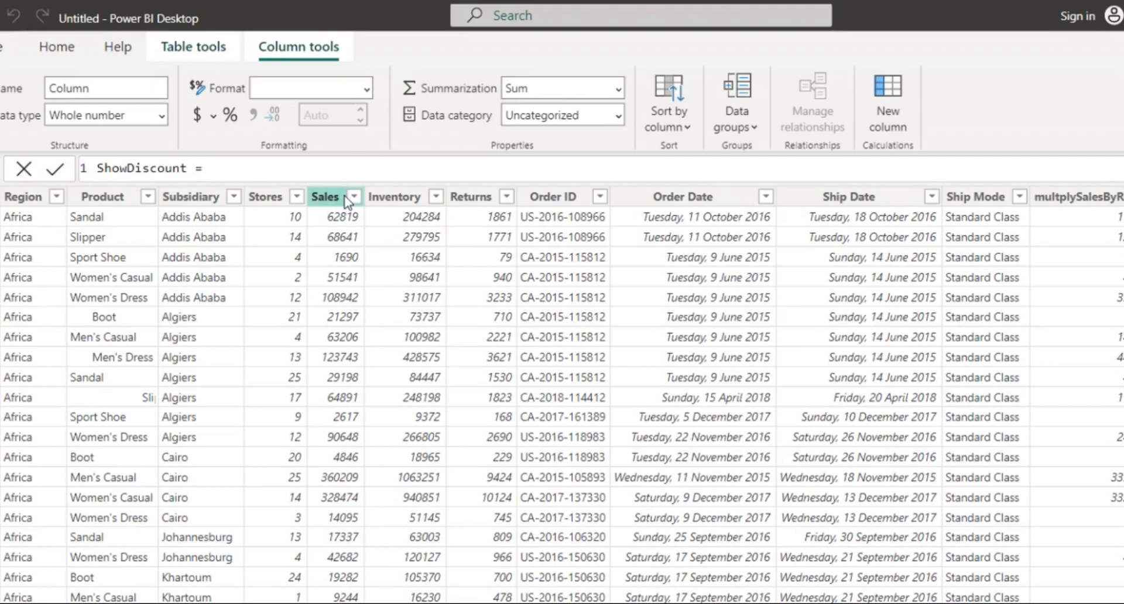
pyautogui.write('sho')
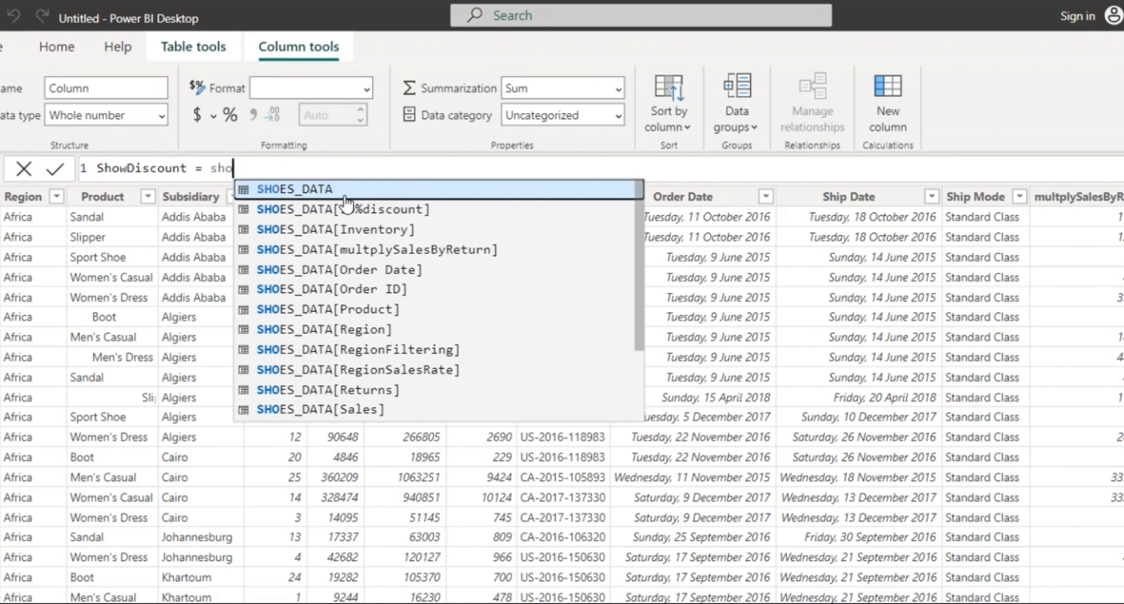
pyautogui.press('Down')
pyautogui.press('Down')
pyautogui.press('Down')
pyautogui.press('Down')
pyautogui.press('Down')
pyautogui.press('Down')
pyautogui.press('Down')
pyautogui.press('Down')
pyautogui.press('Down')
pyautogui.press('Down')
pyautogui.press('Down')
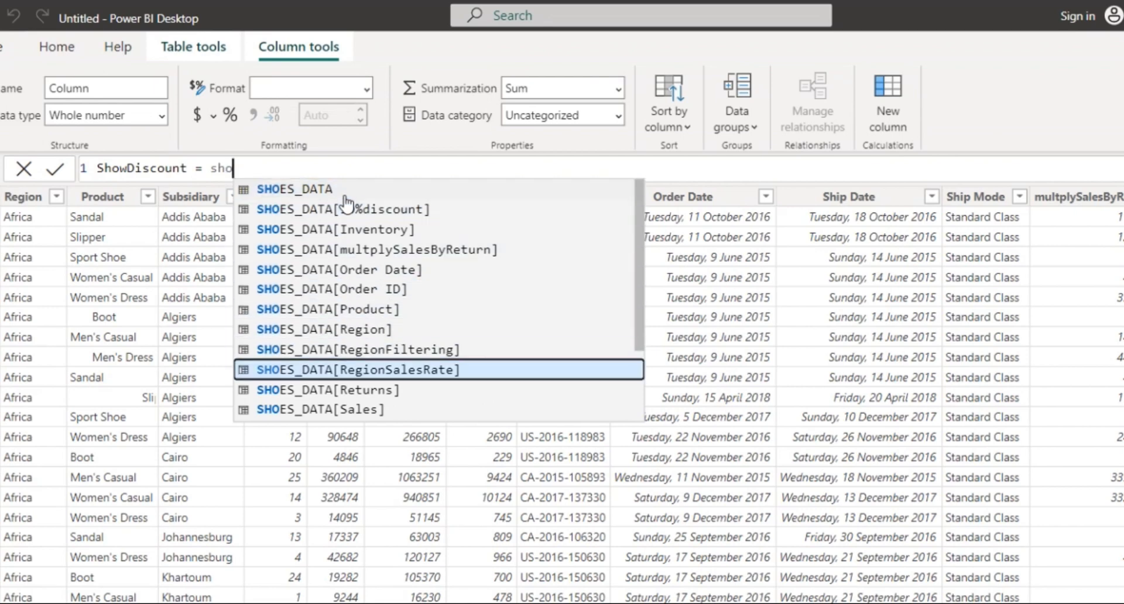
pyautogui.press('Tab')
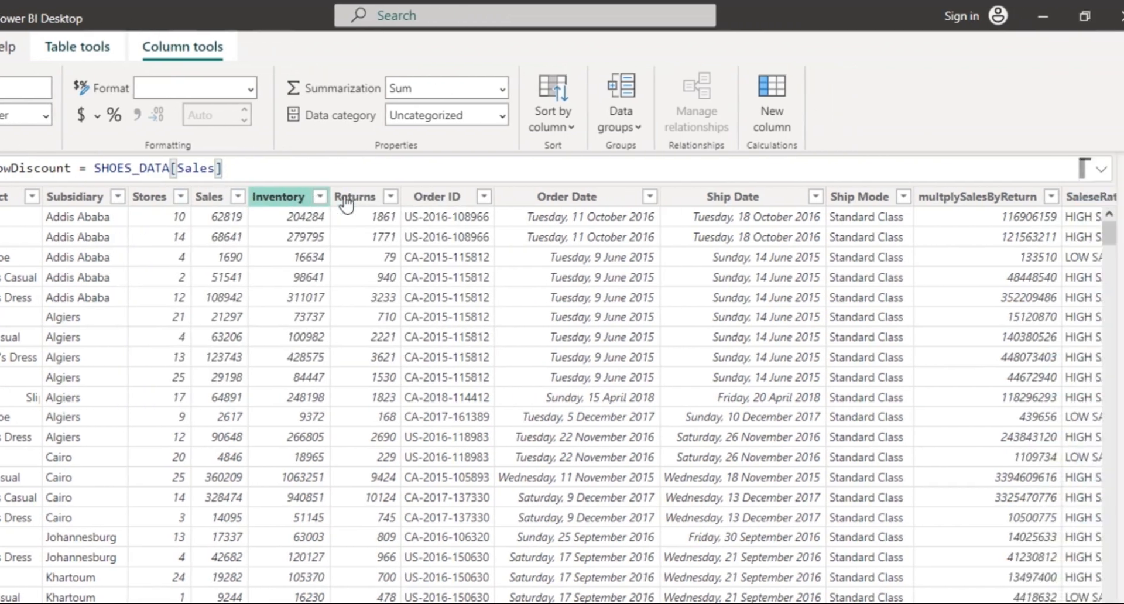
pyautogui.click(347, 202)
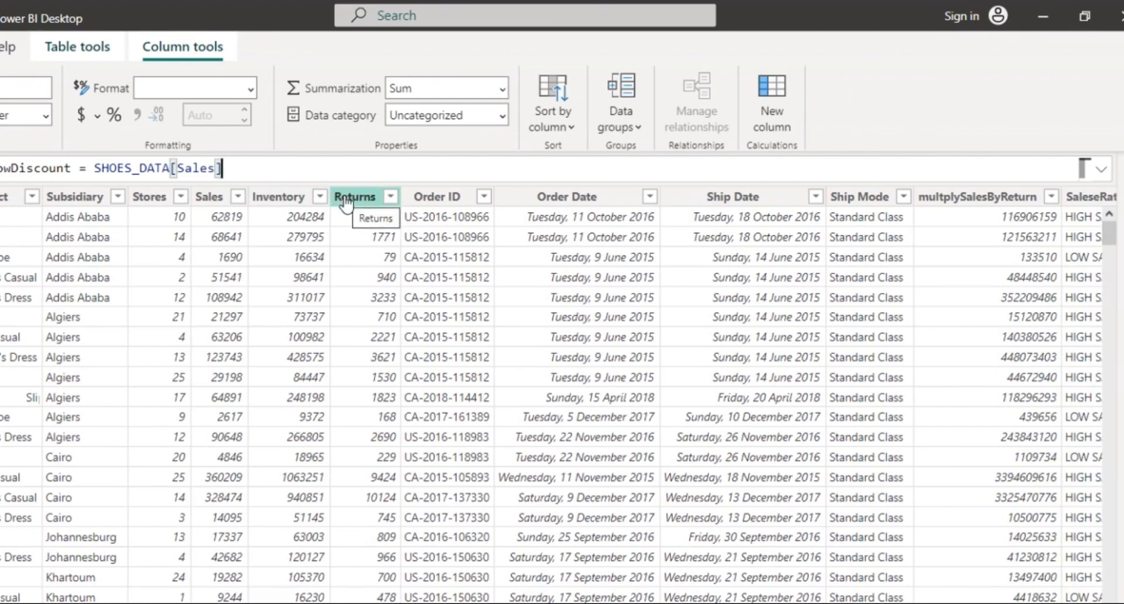
pyautogui.hscroll(7, 688, 250)
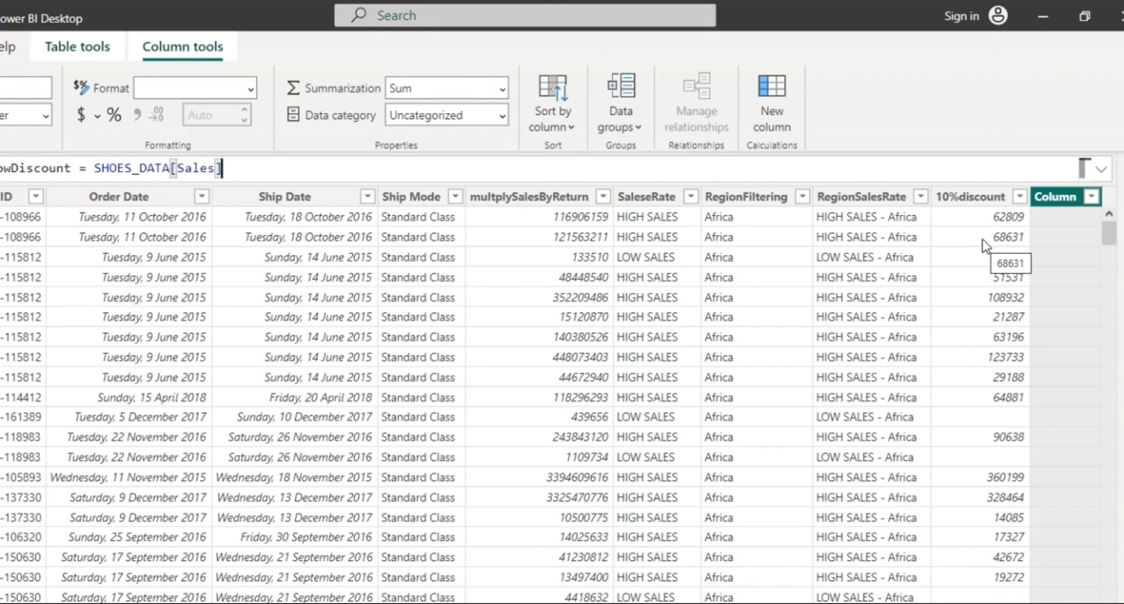
# Subtract SHOES_DATA[10%discount] from Sales and commit the ShowDiscount column.
pyautogui.write('-')
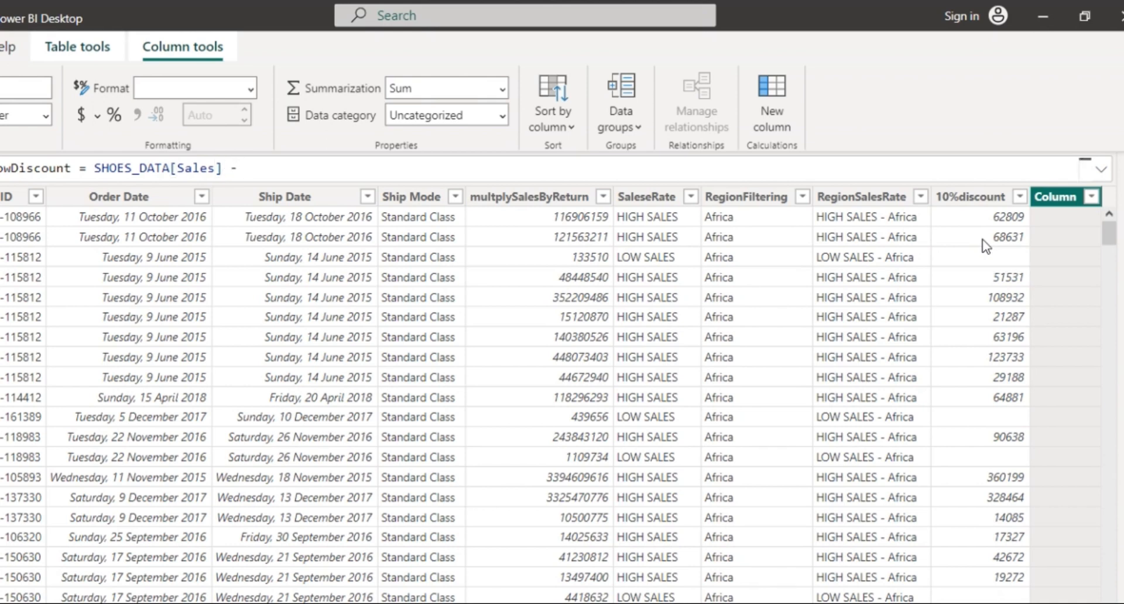
pyautogui.write(' sho')
pyautogui.press('Down')
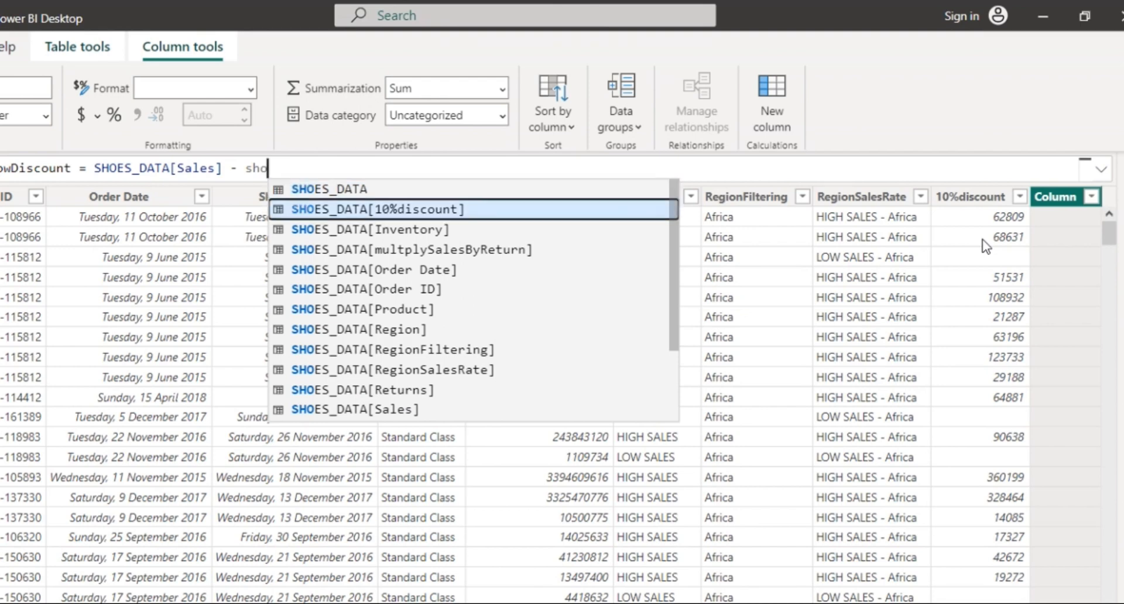
pyautogui.press('Tab')
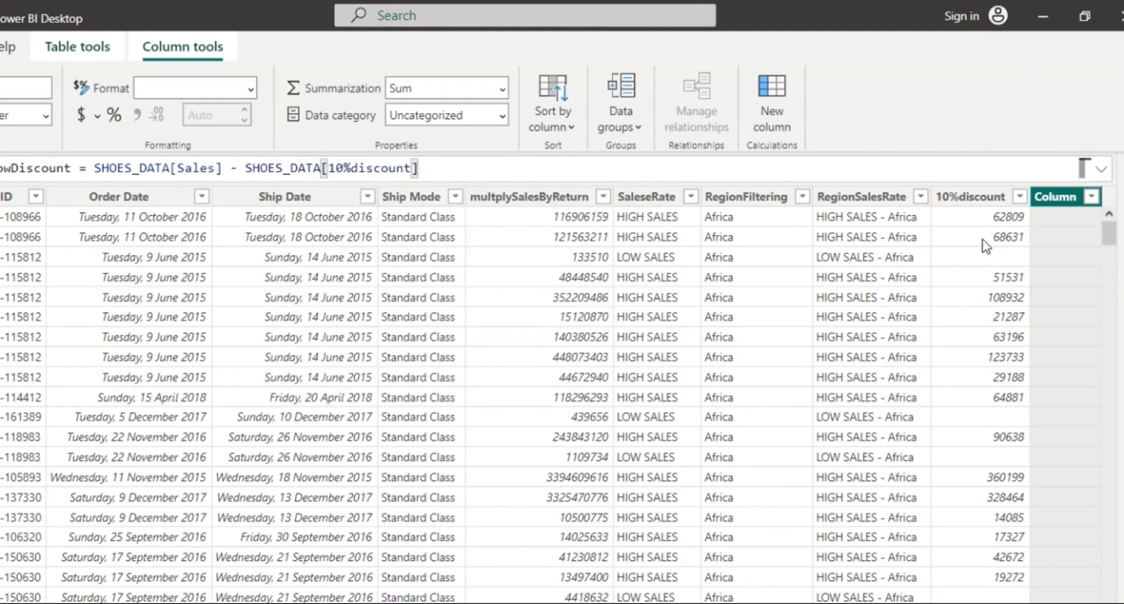
pyautogui.press('Return')
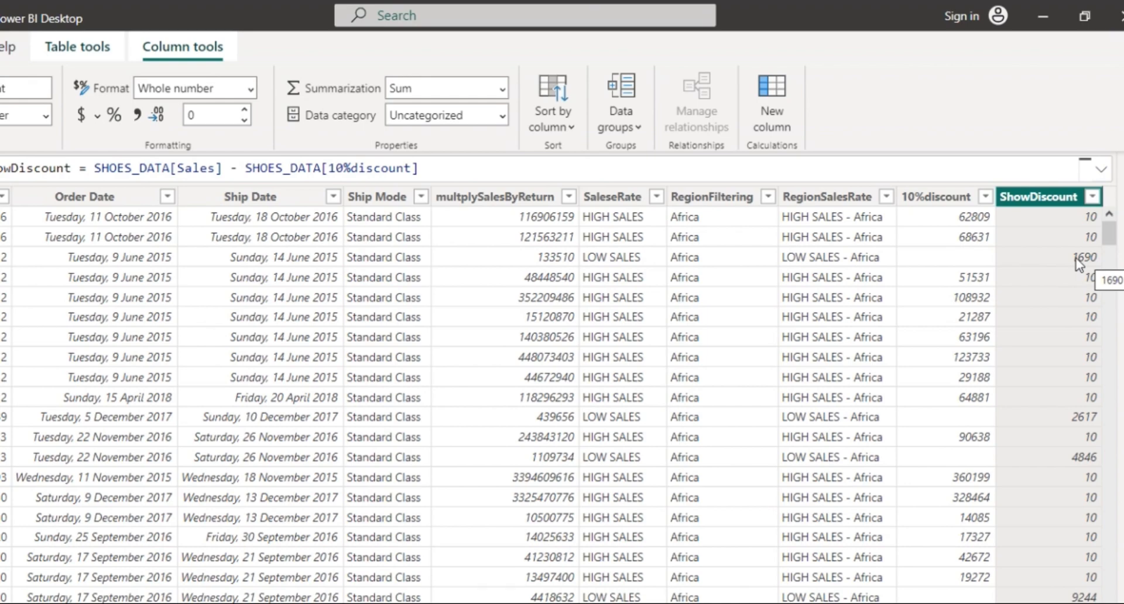
pyautogui.hscroll(-5, 684, 258)
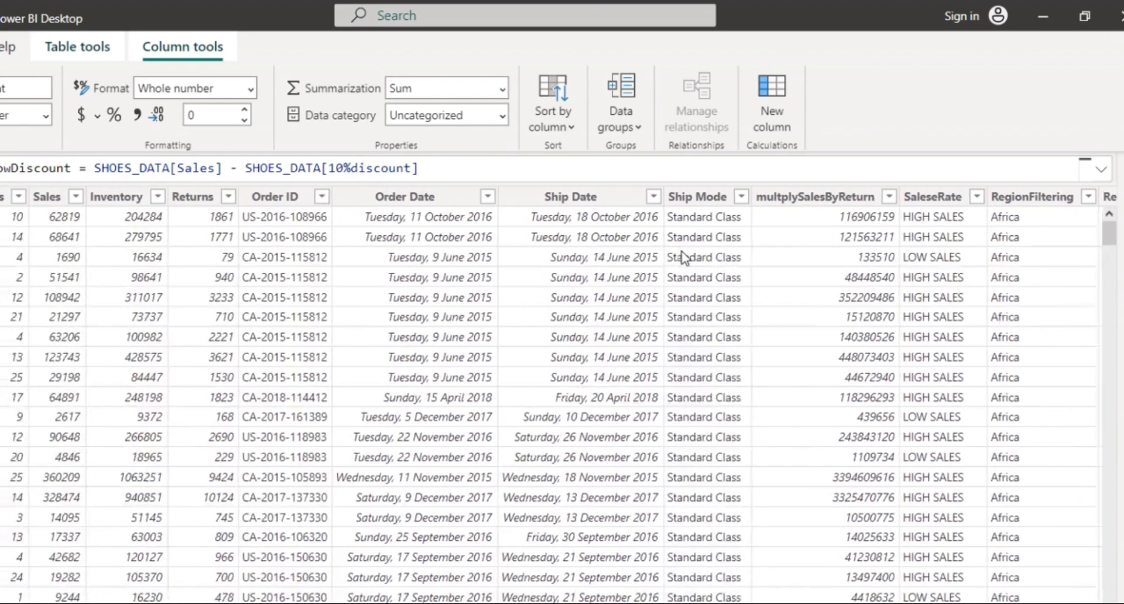
pyautogui.hscroll(-3, 684, 257)
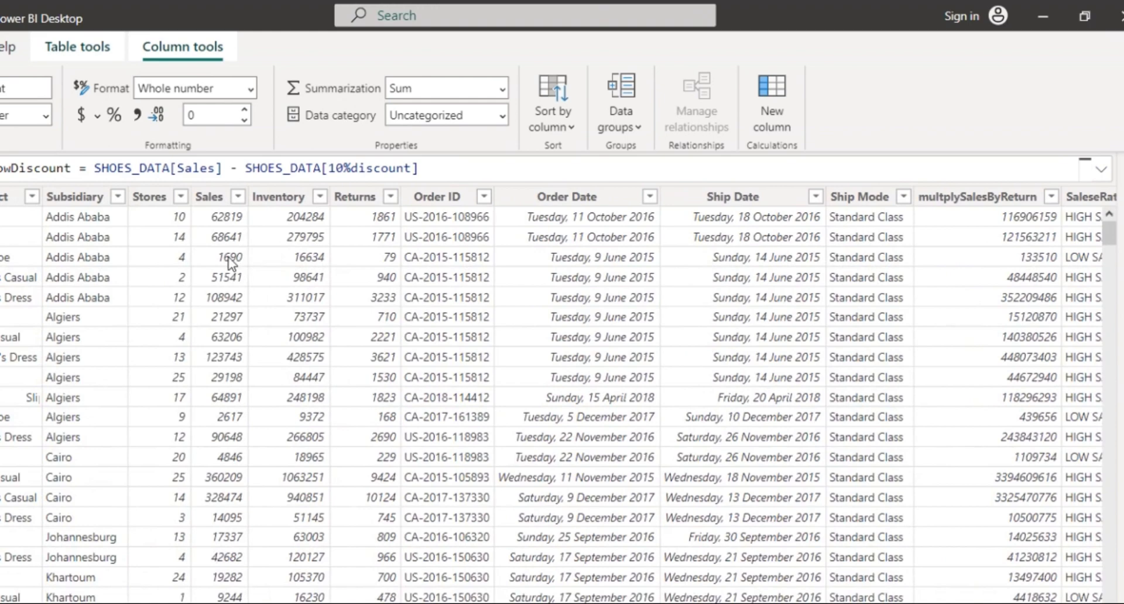
pyautogui.click(232, 264)
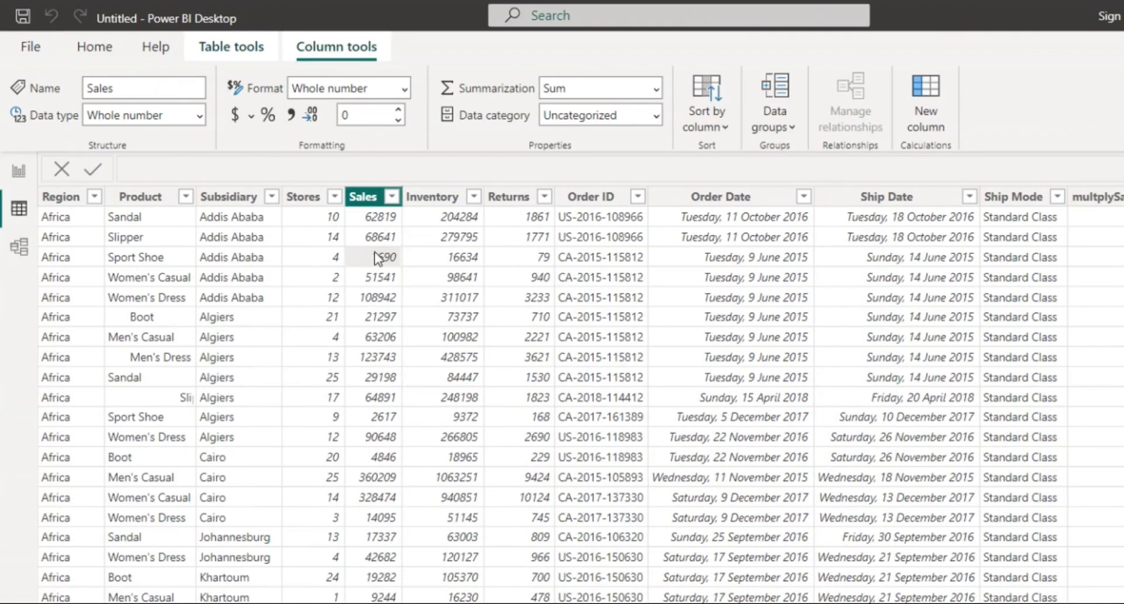
pyautogui.hscroll(5, 556, 280)
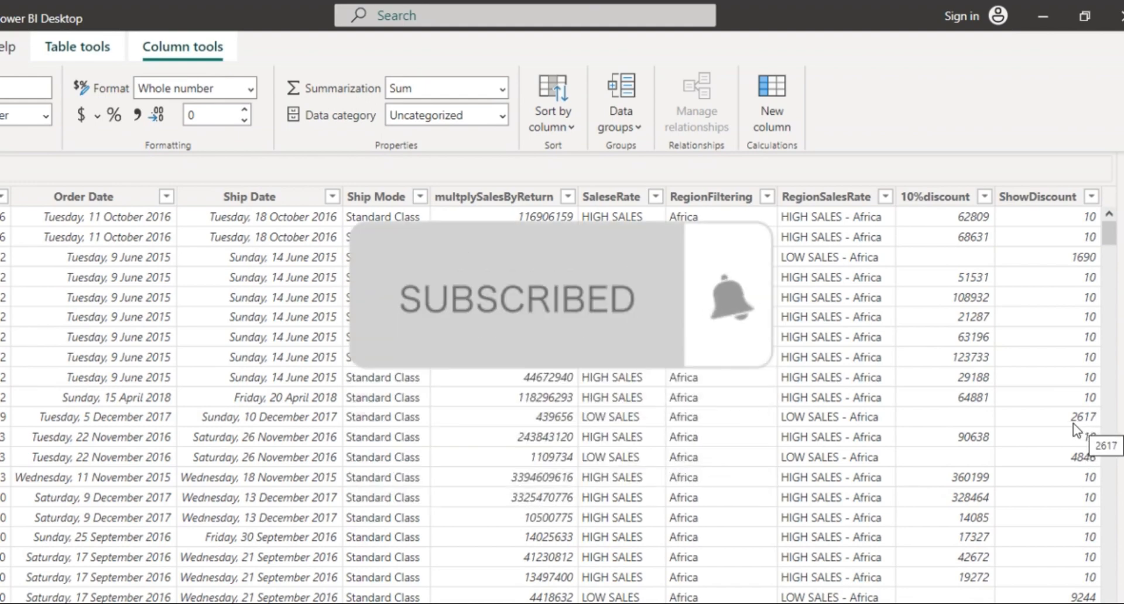
pyautogui.scroll(-1, 1075, 430)
pyautogui.scroll(-3, 1075, 430)
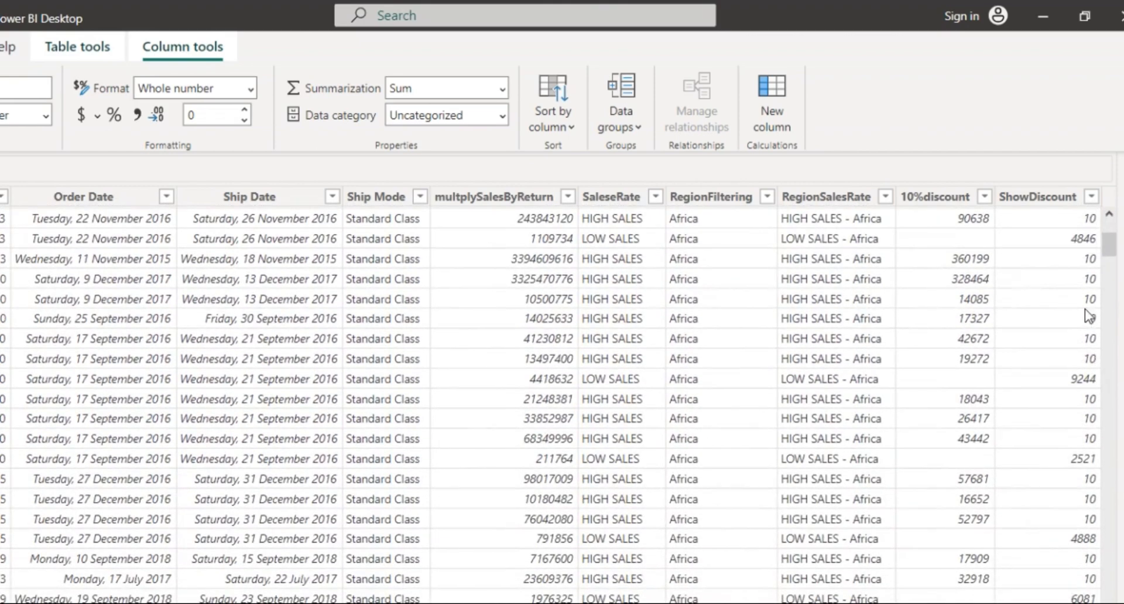
pyautogui.scroll(-2, 1088, 518)
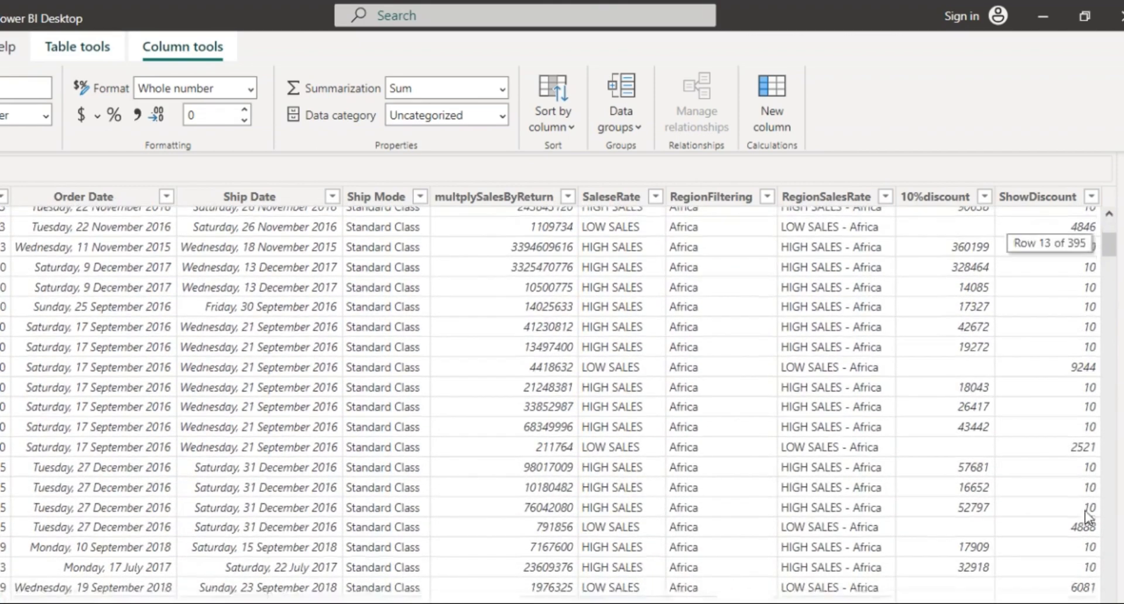
pyautogui.scroll(3, 1087, 518)
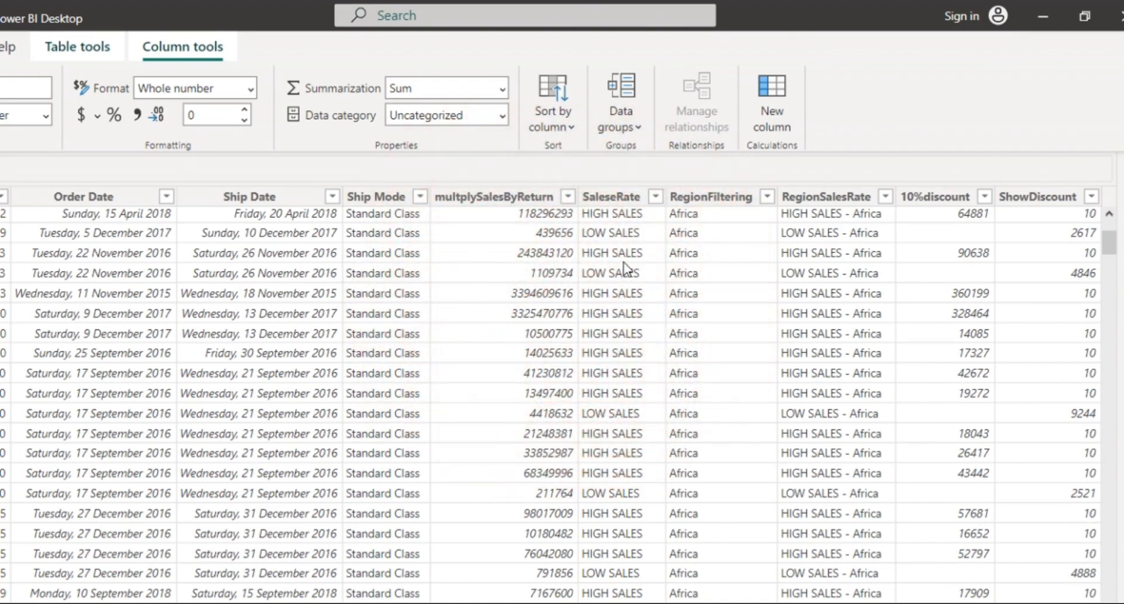
pyautogui.scroll(3, 625, 270)
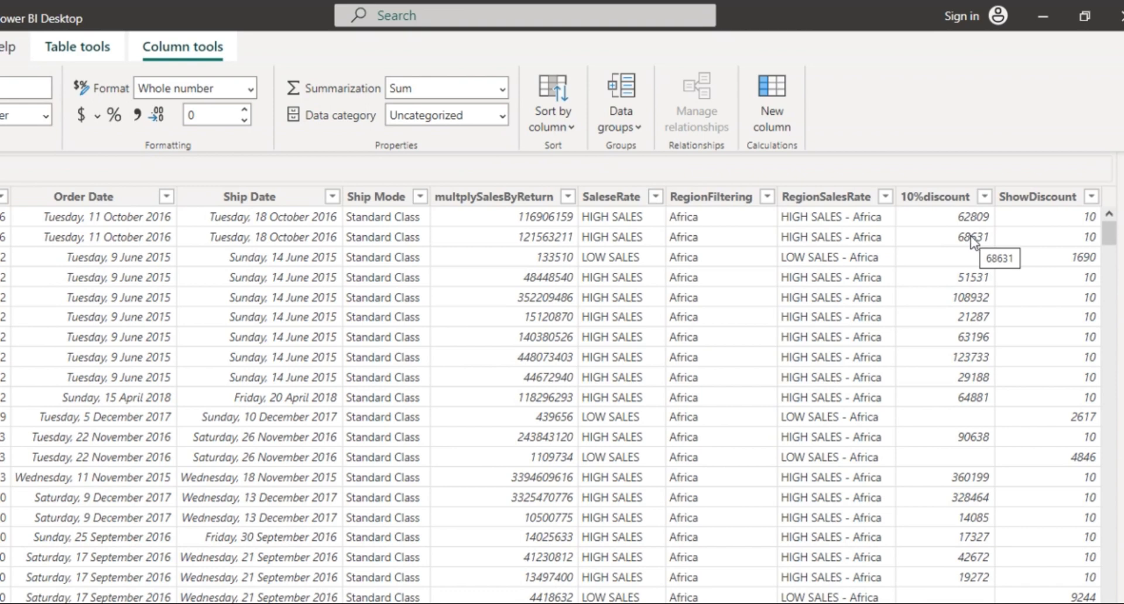
pyautogui.click(1048, 206)
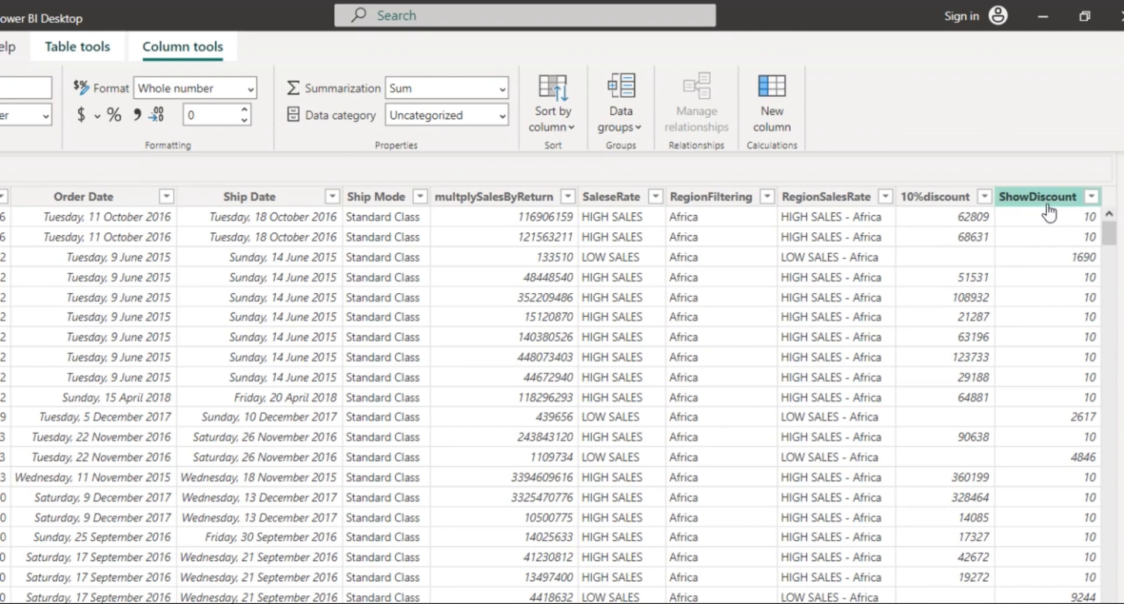